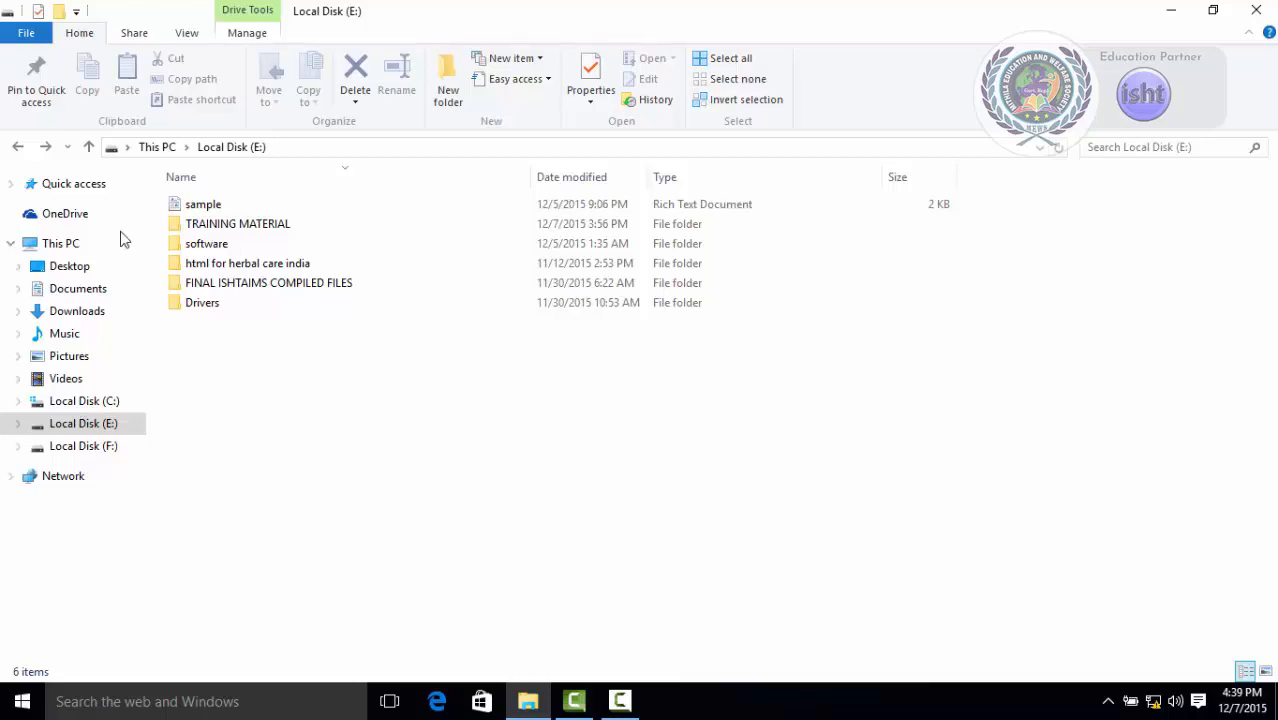
# Open a new File Explorer window in a new process from the drive view.
pyautogui.click(14, 38)
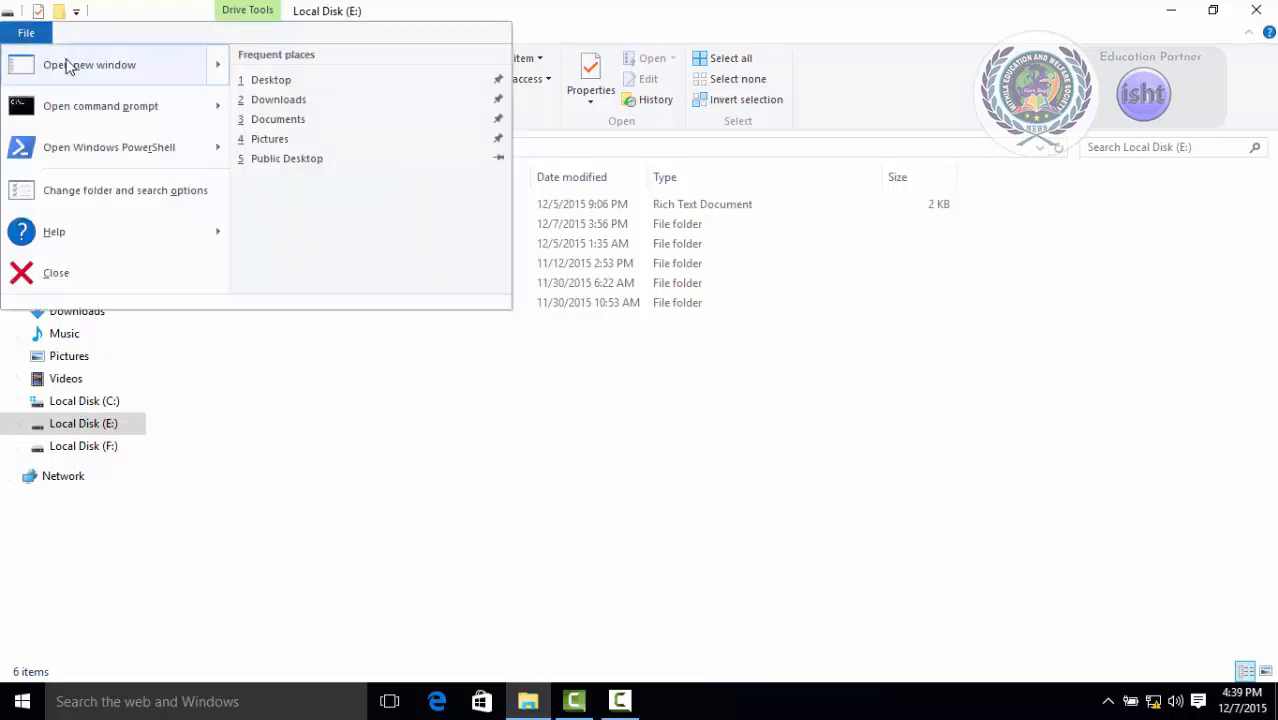
pyautogui.moveTo(67, 65)
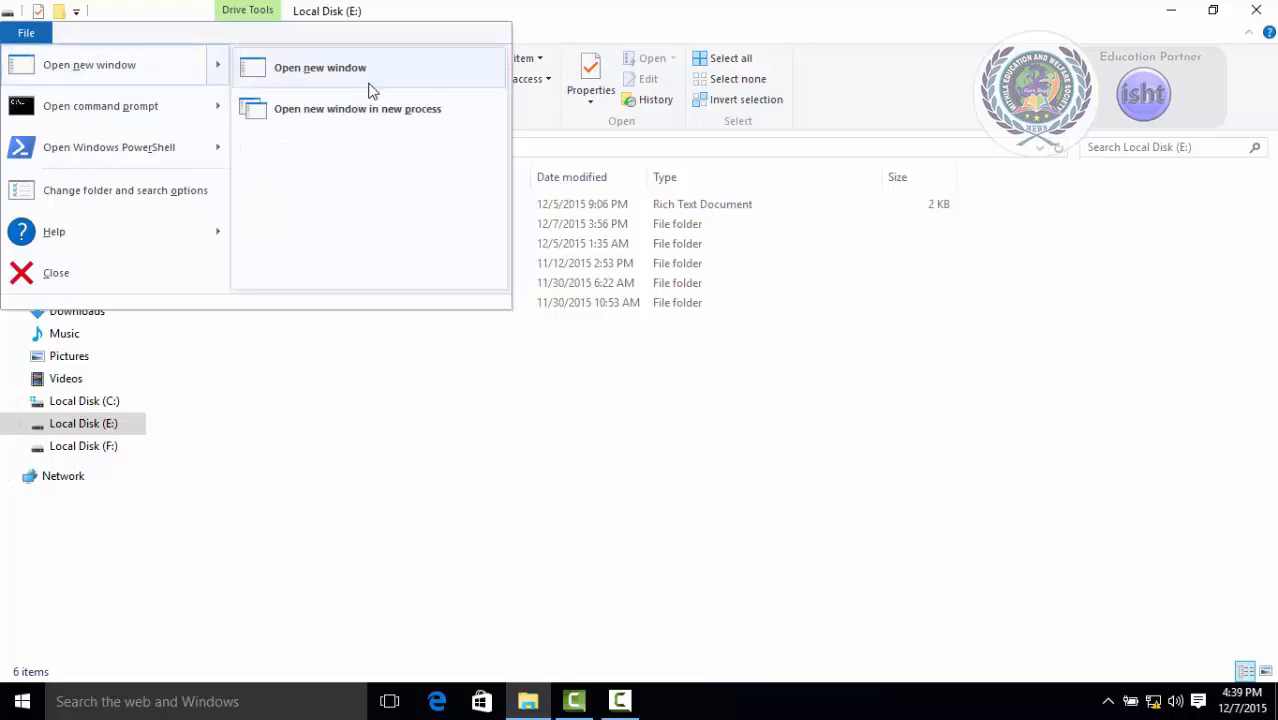
pyautogui.click(316, 109)
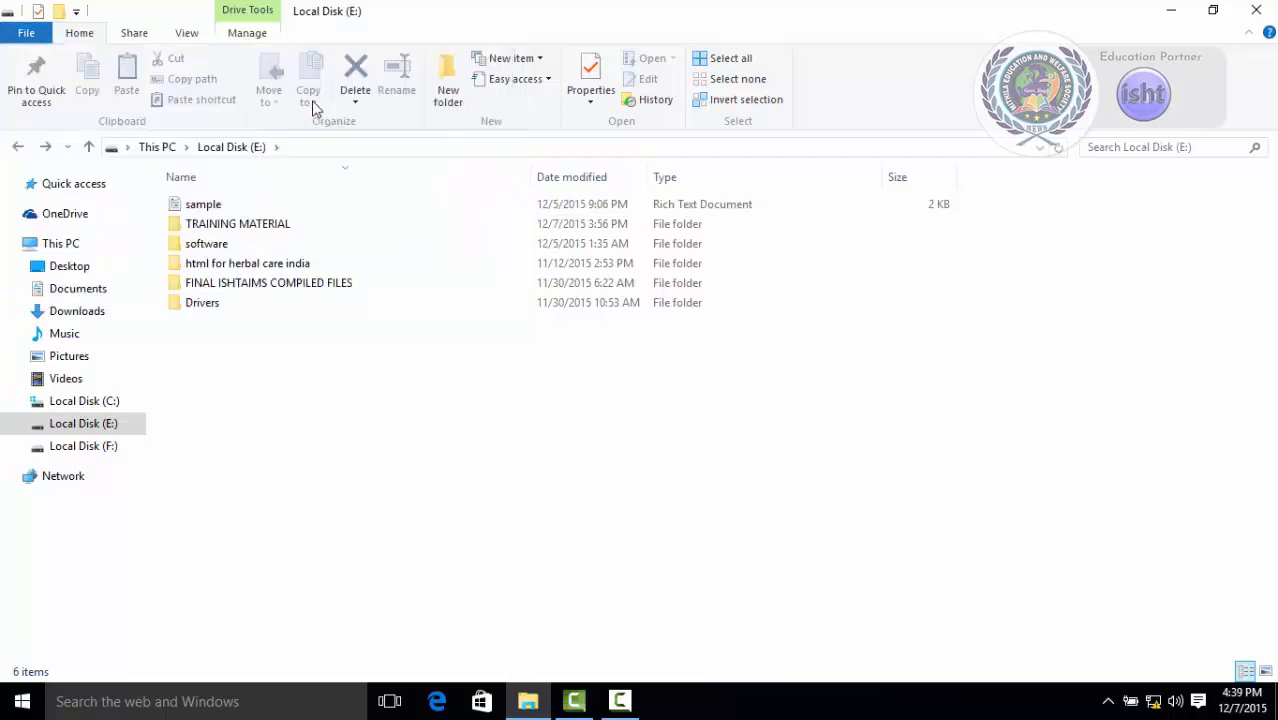
# Select the FINAL ISHTAIMS COMPILED FILES folder, open it in a new window, and close that window.
pyautogui.click(237, 290)
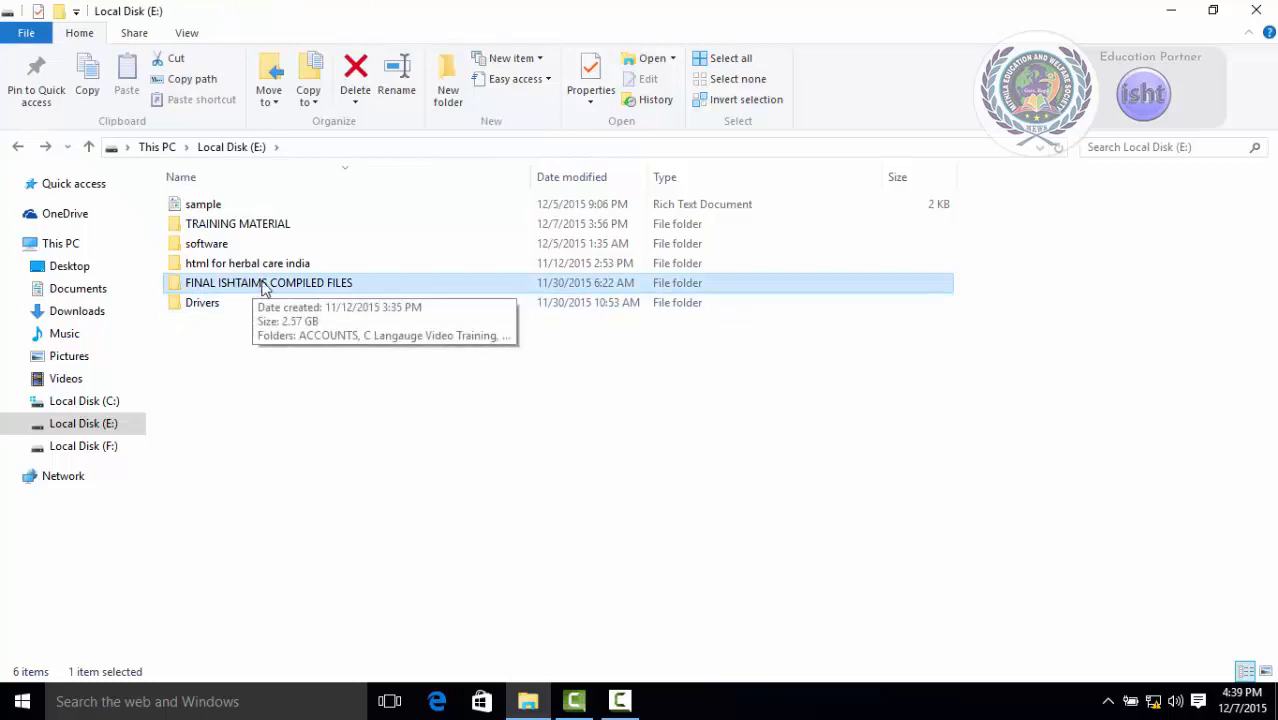
pyautogui.click(30, 34)
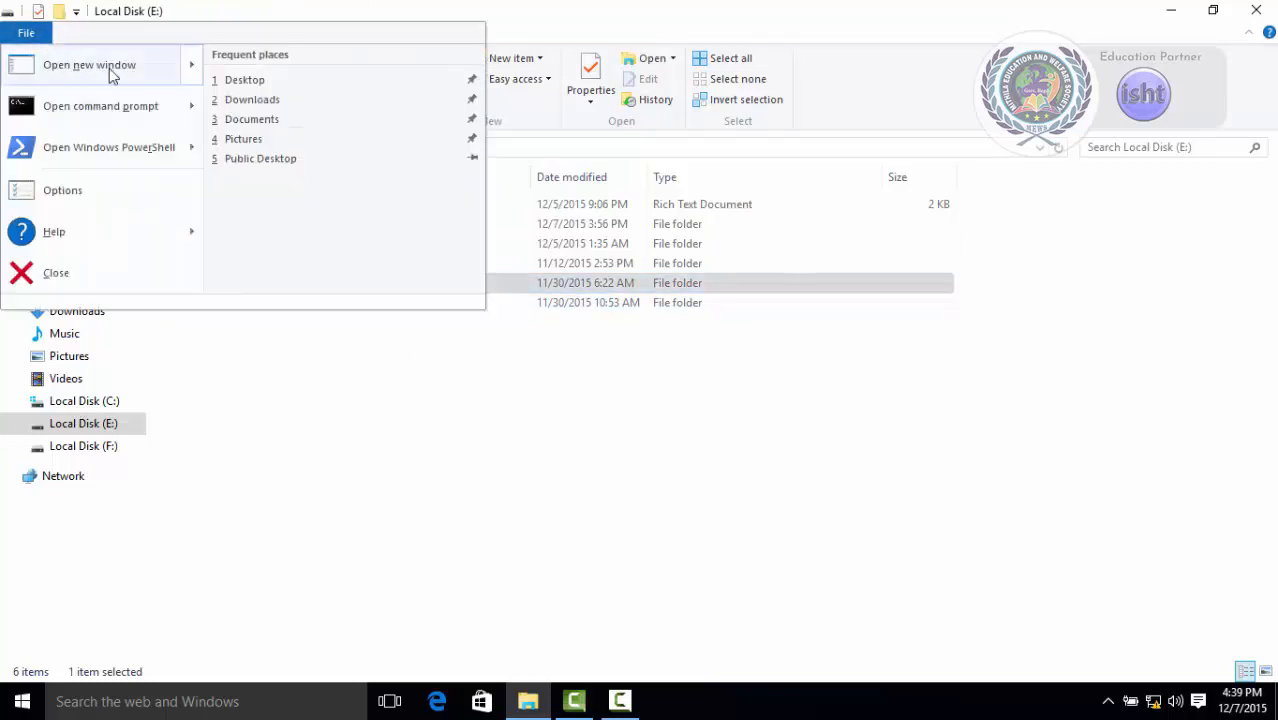
pyautogui.moveTo(114, 74)
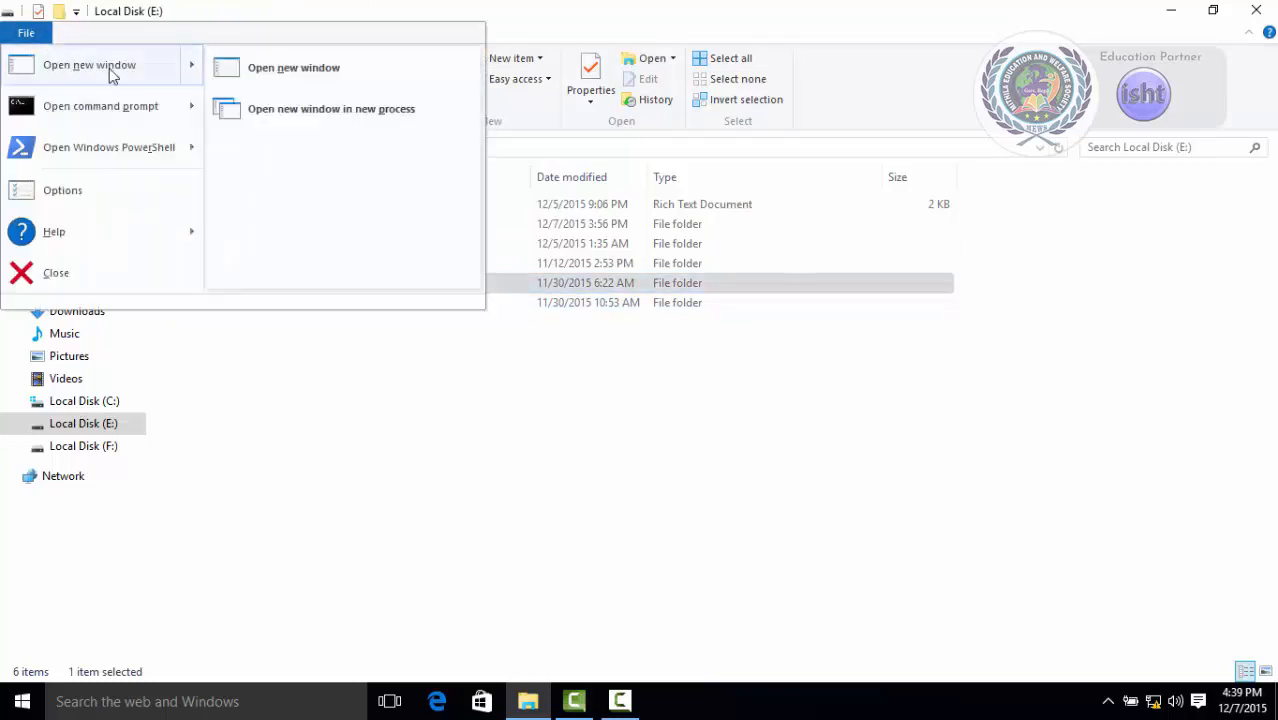
pyautogui.click(276, 72)
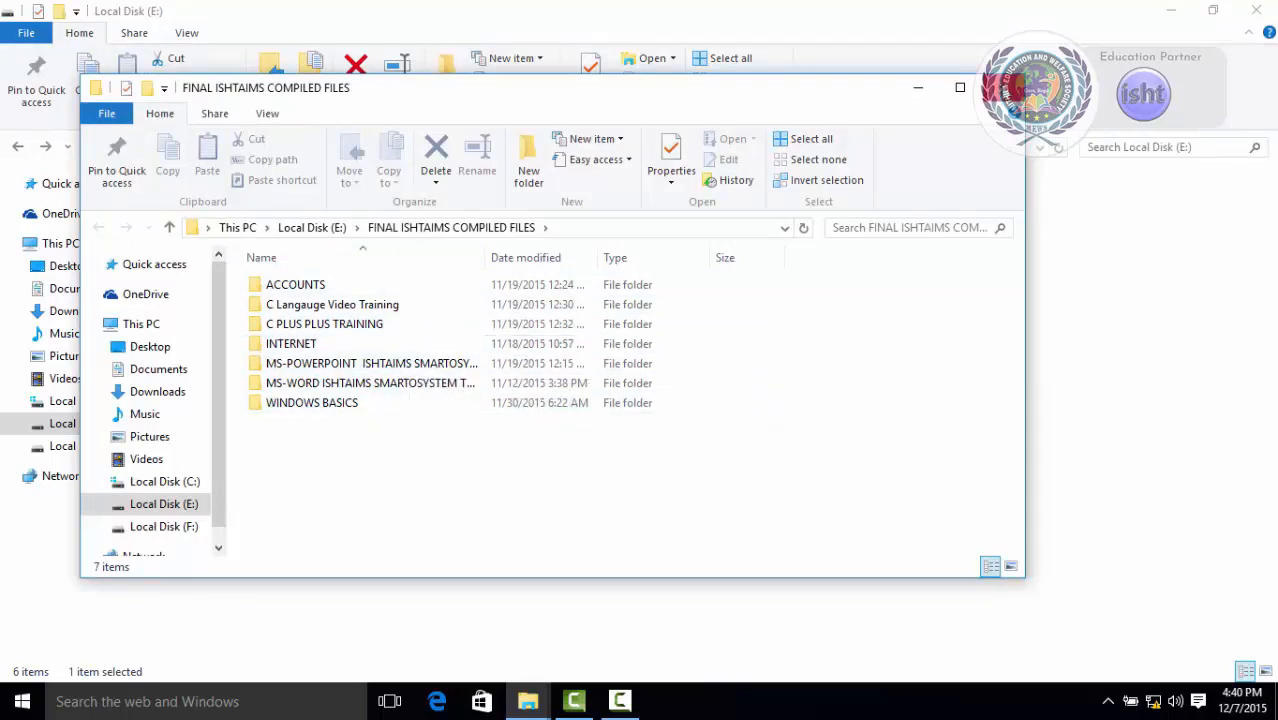
pyautogui.click(1003, 88)
# Open the selected folder in a new window in a new process, then close that window.
pyautogui.click(26, 33)
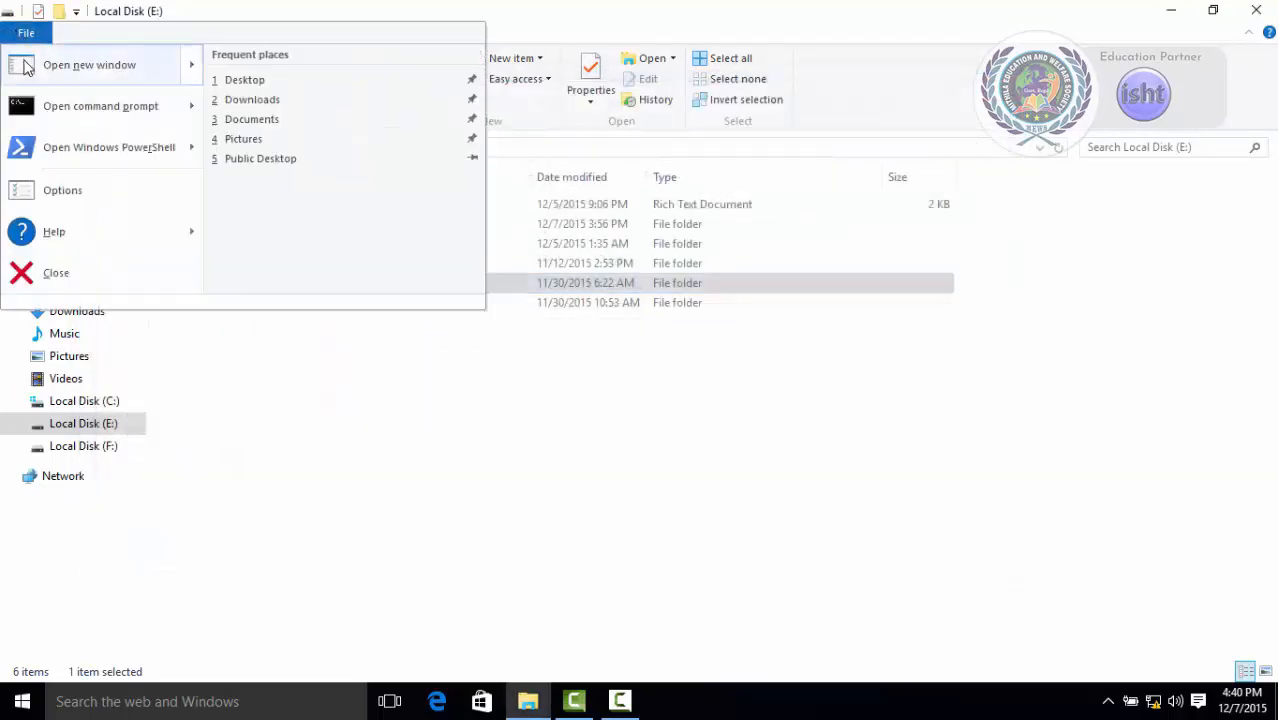
pyautogui.moveTo(27, 67)
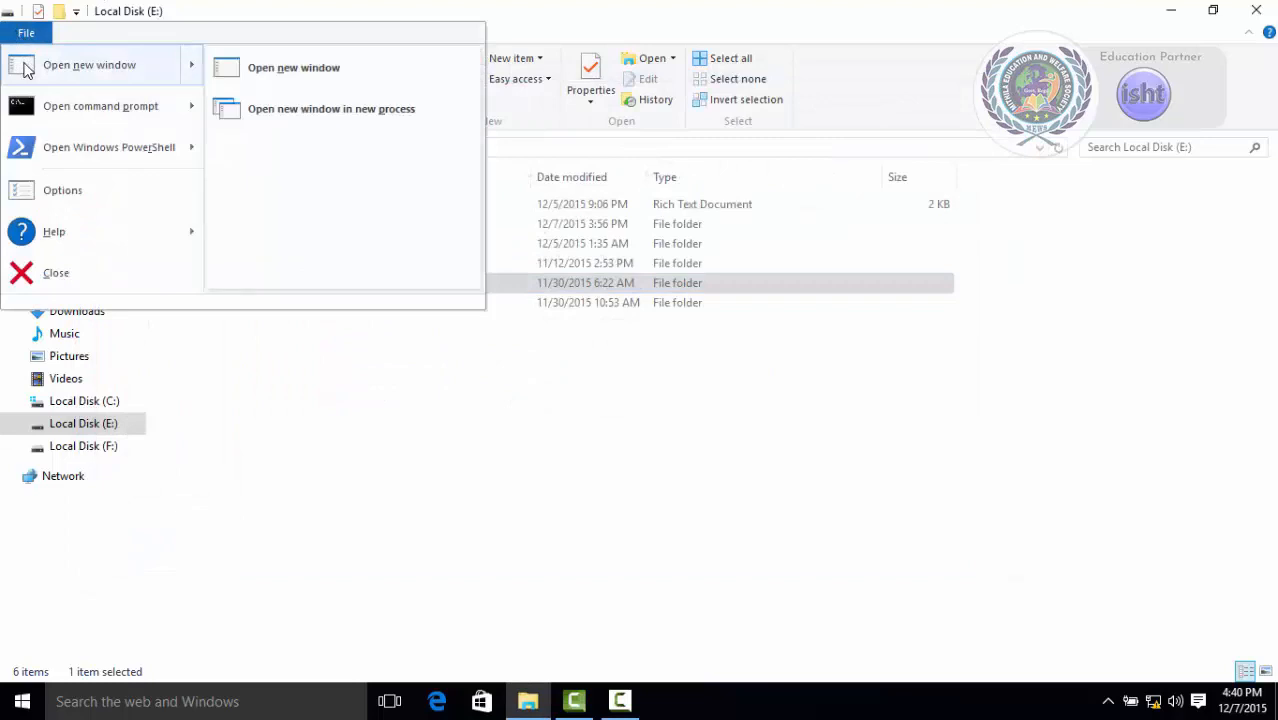
pyautogui.click(328, 120)
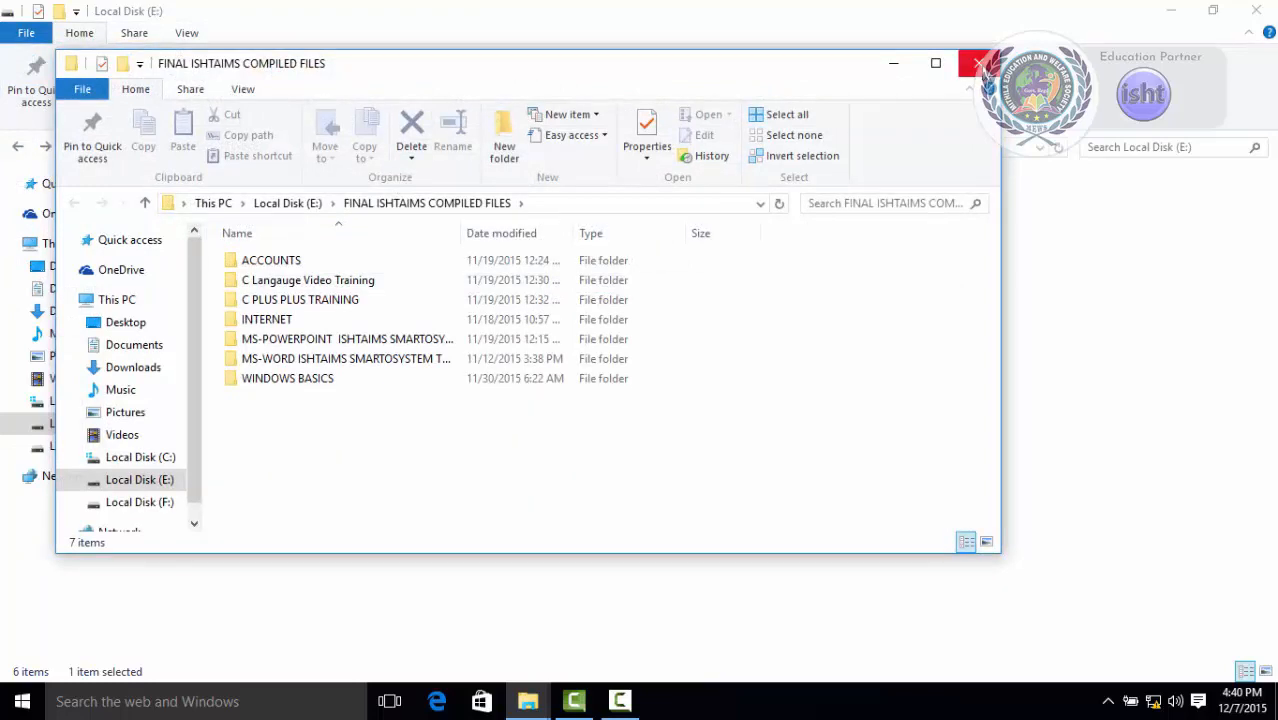
pyautogui.click(979, 63)
# Open a command prompt at the selected folder's location.
pyautogui.click(30, 33)
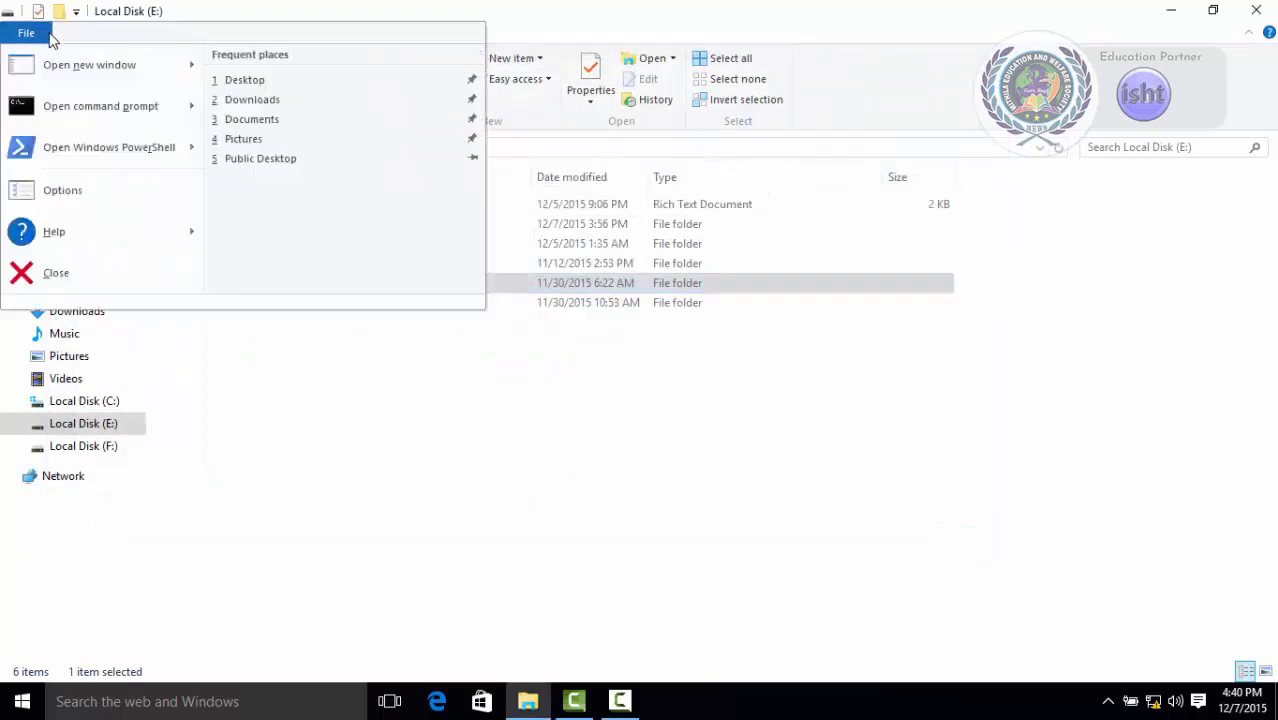
pyautogui.moveTo(70, 115)
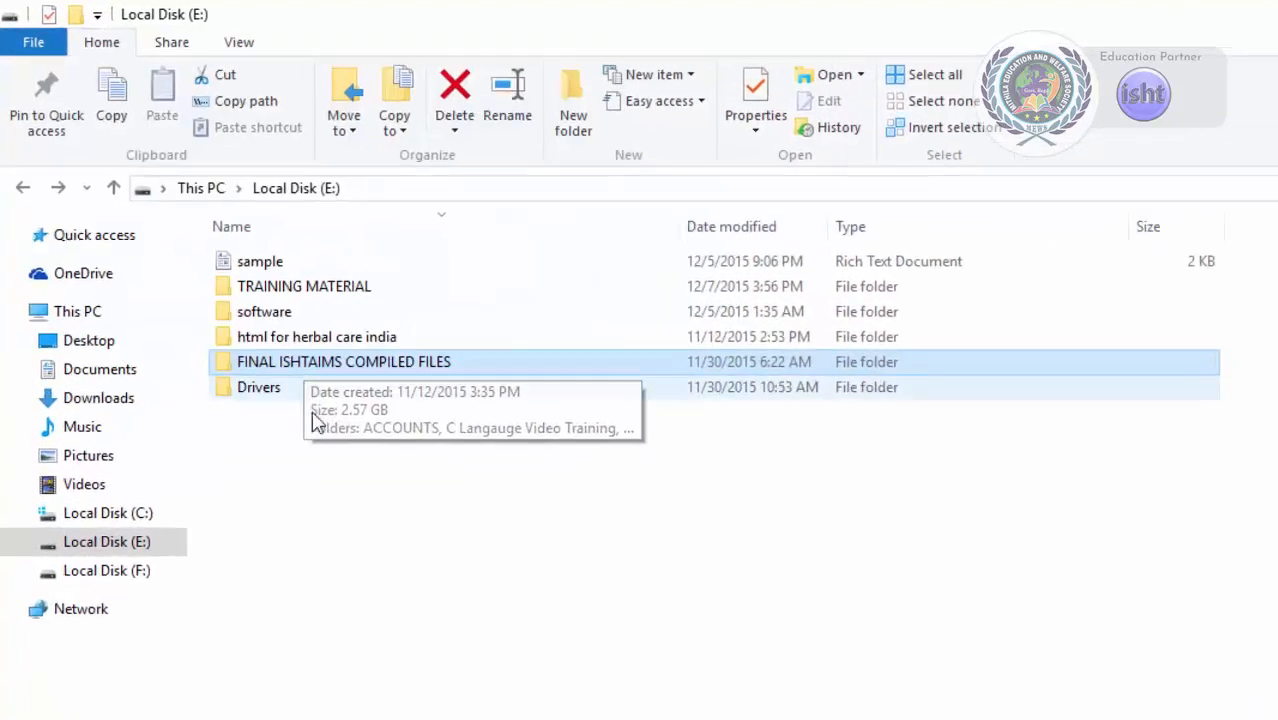
pyautogui.click(40, 50)
pyautogui.moveTo(66, 165)
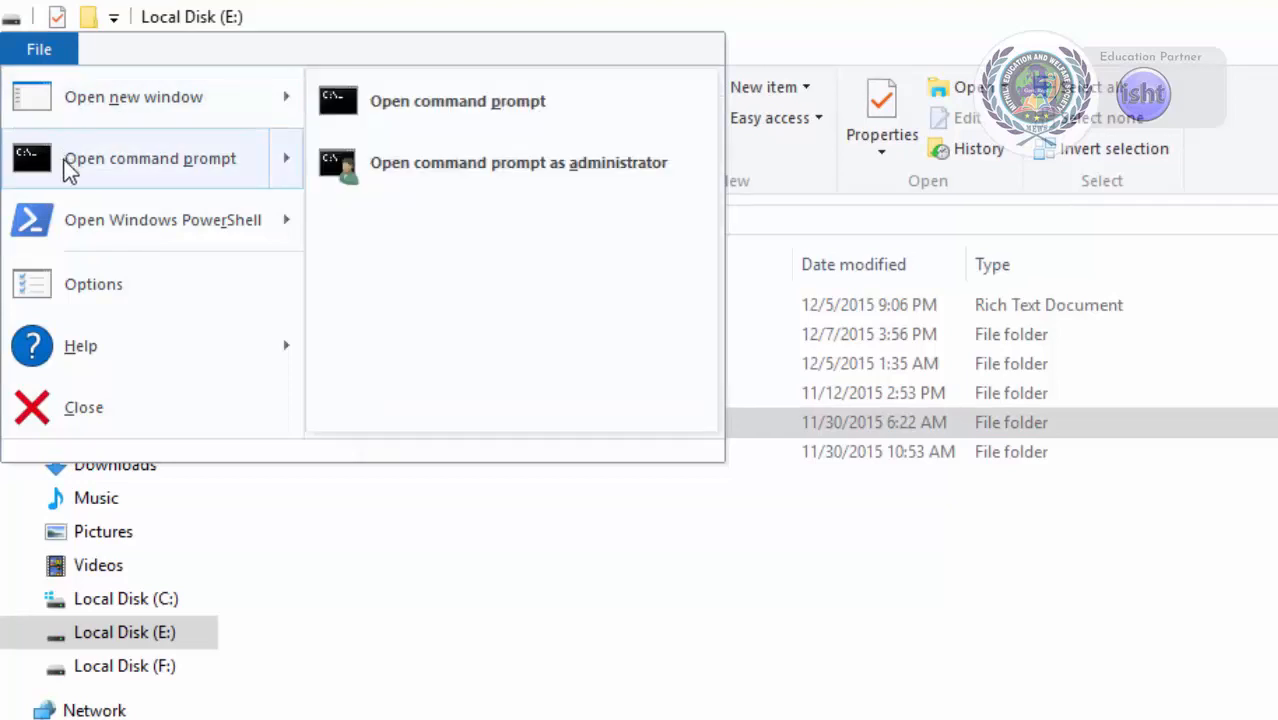
pyautogui.click(400, 106)
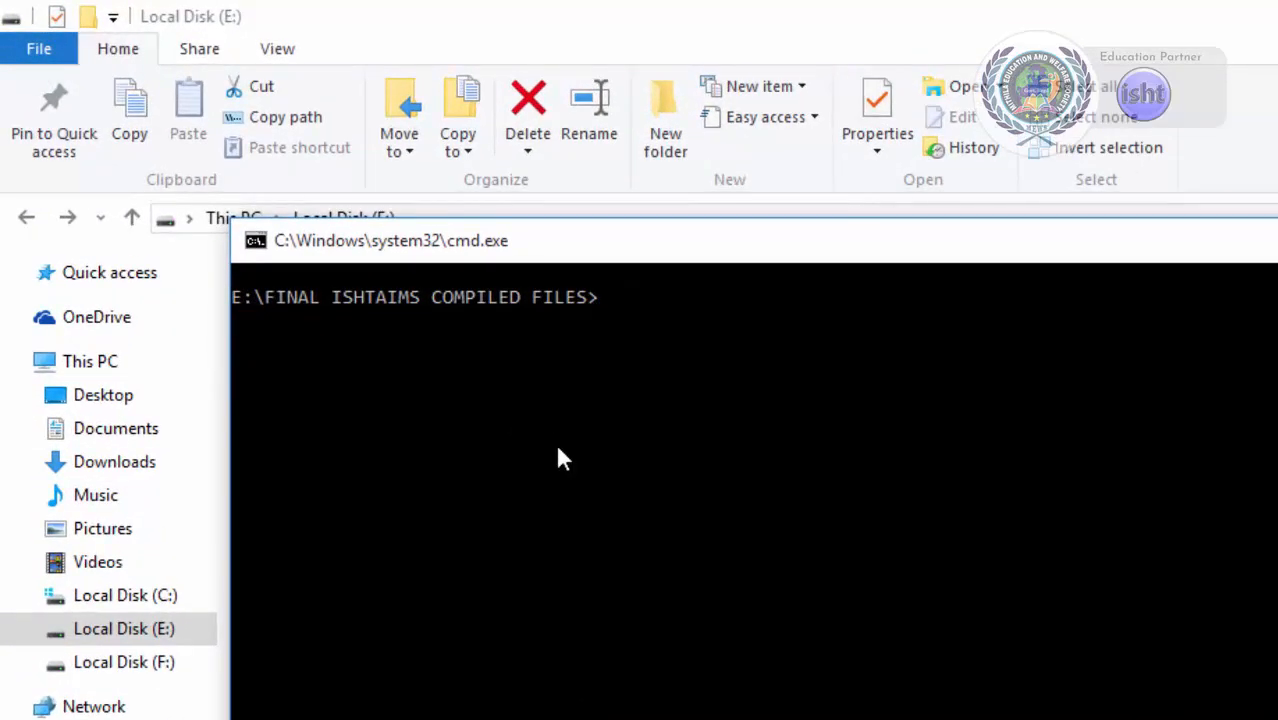
# List the folder's contents with the command DIR *.* and close the command prompt window.
pyautogui.write('DIR')
pyautogui.write('*.*')
pyautogui.press('Return')
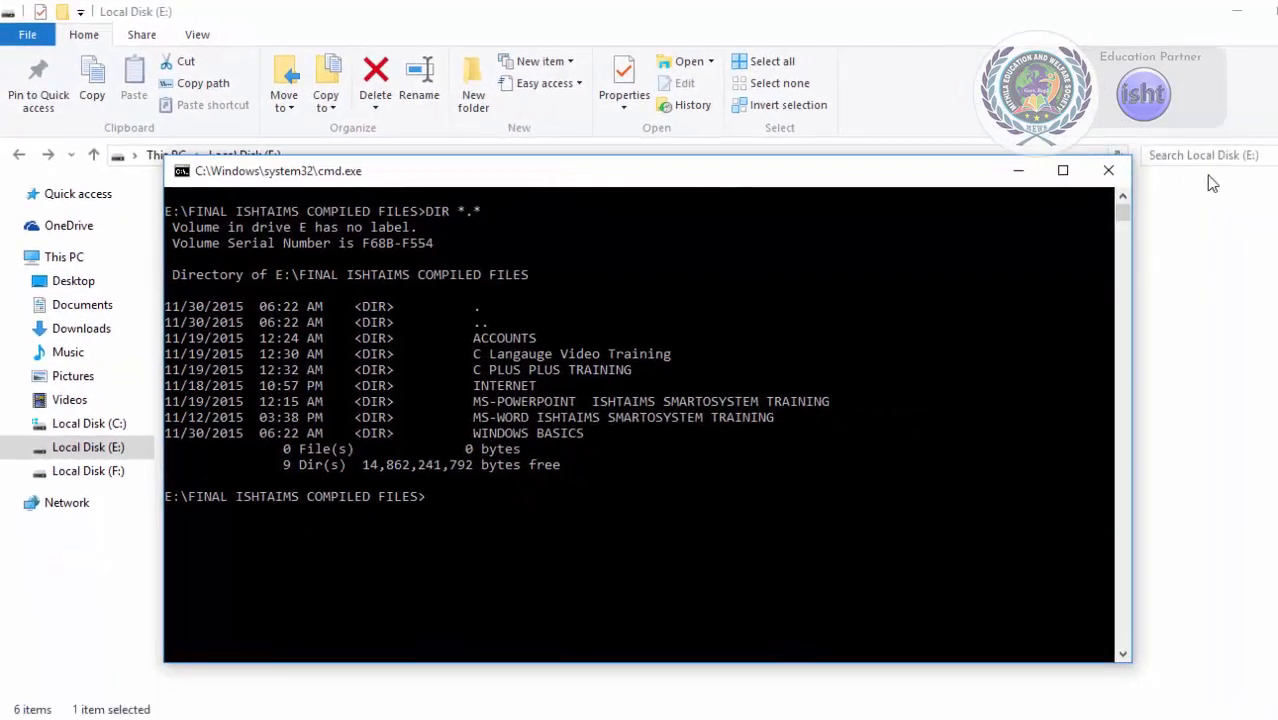
pyautogui.click(1110, 176)
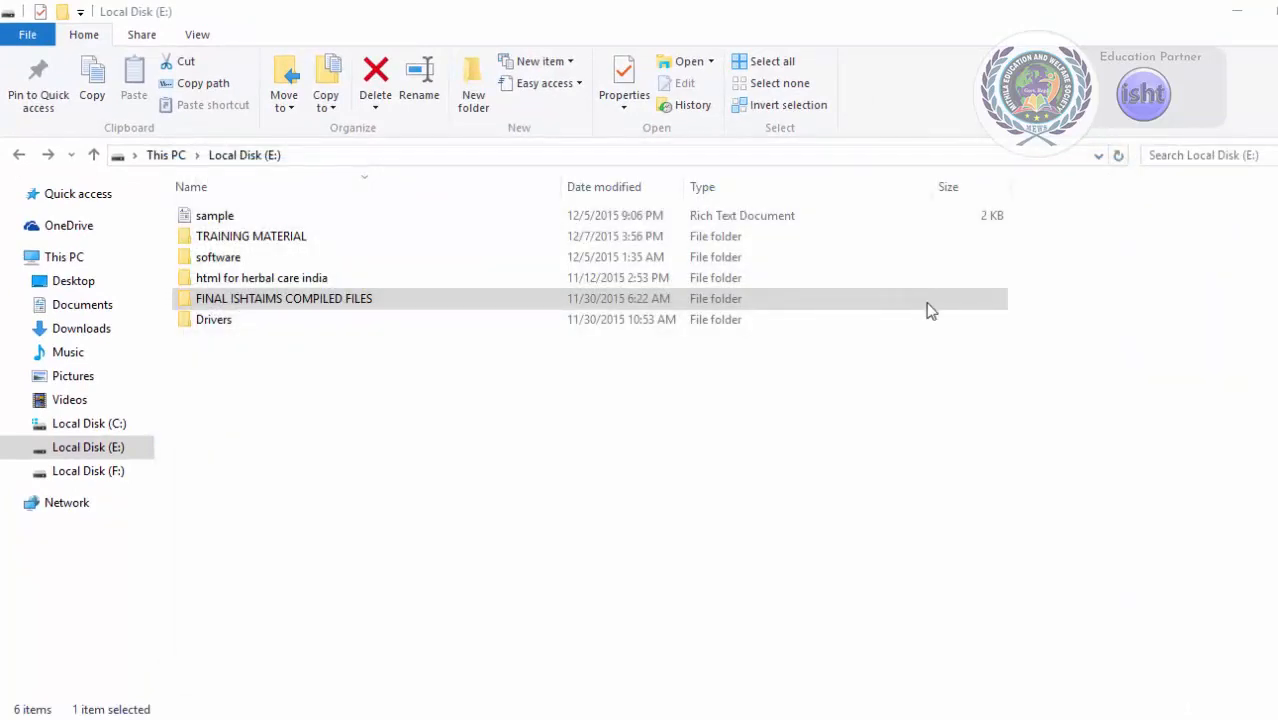
# Open Windows PowerShell at the selected folder and move its window into view.
pyautogui.click(30, 35)
pyautogui.moveTo(162, 120)
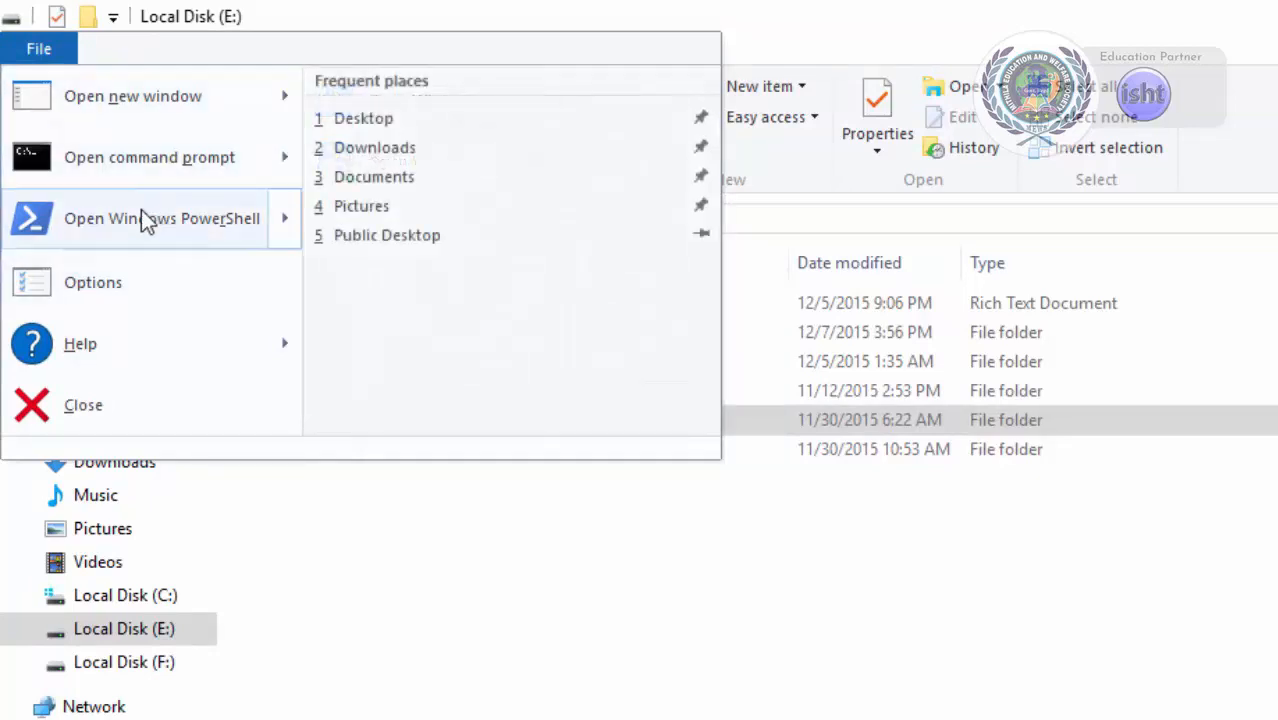
pyautogui.moveTo(142, 226)
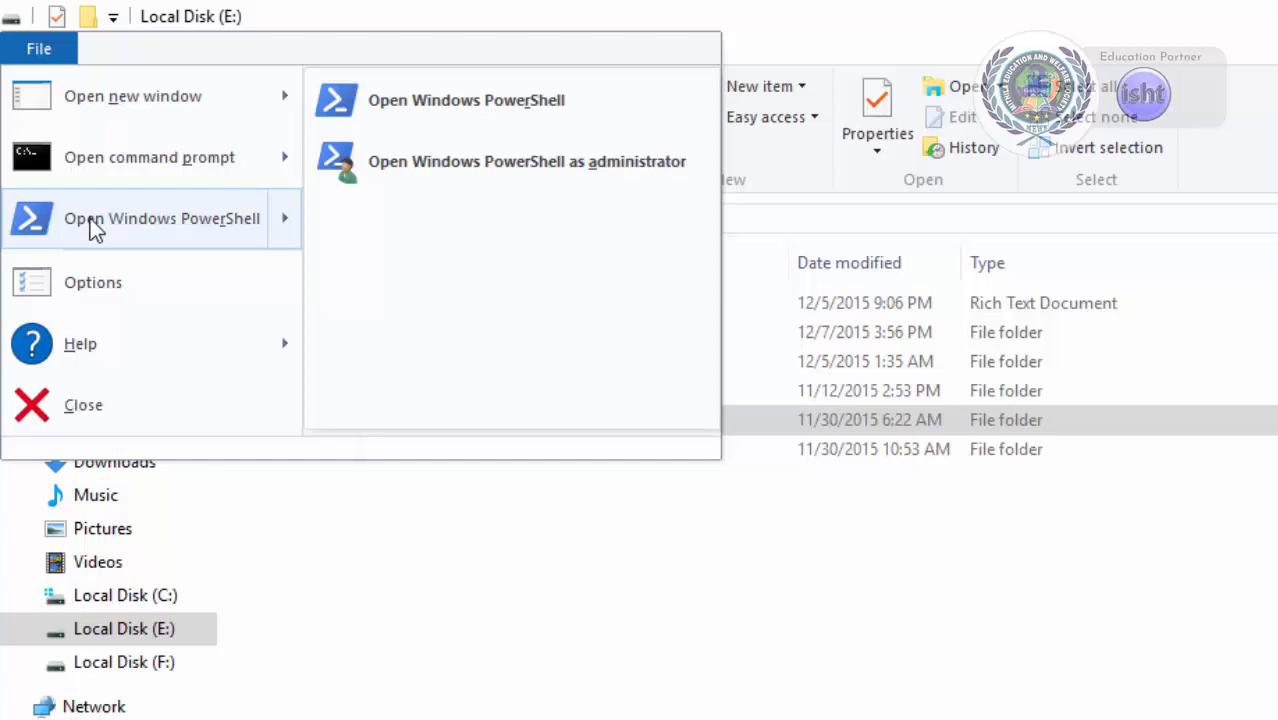
pyautogui.click(492, 104)
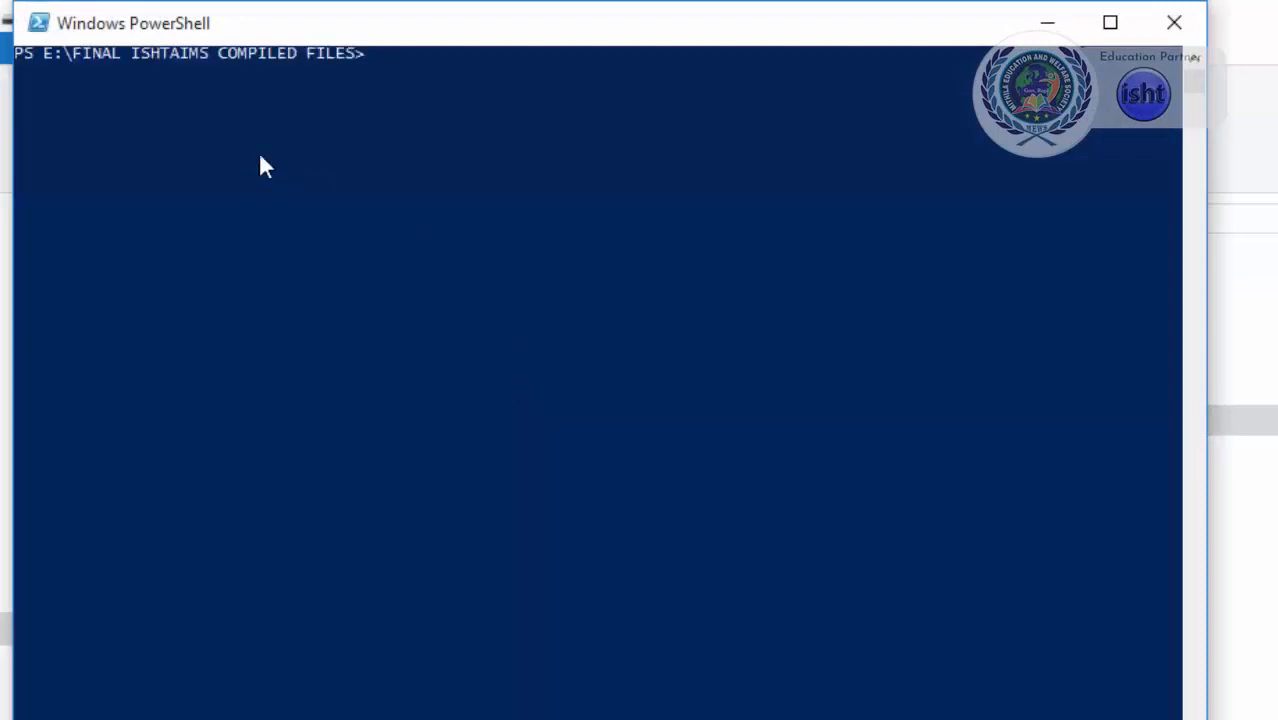
pyautogui.moveTo(334, 32); pyautogui.dragTo(424, 108)
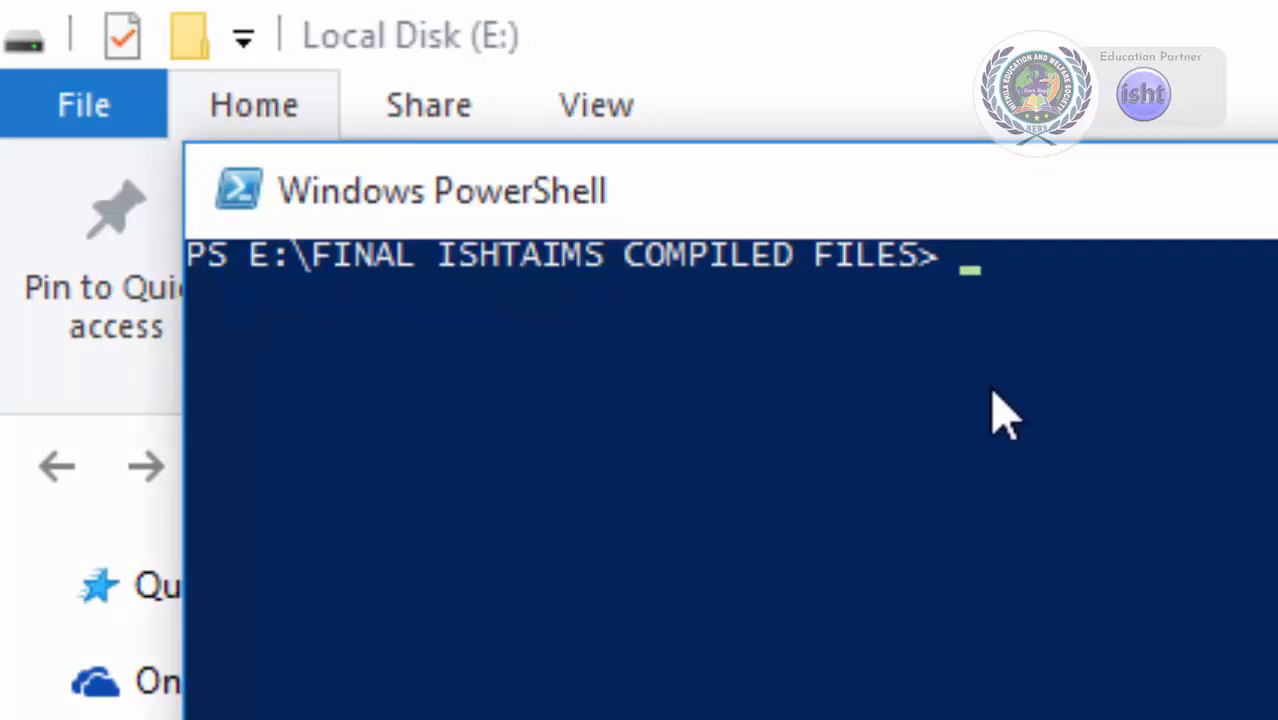
# Run the DIR command in PowerShell to list the folder's contents.
pyautogui.write('D')
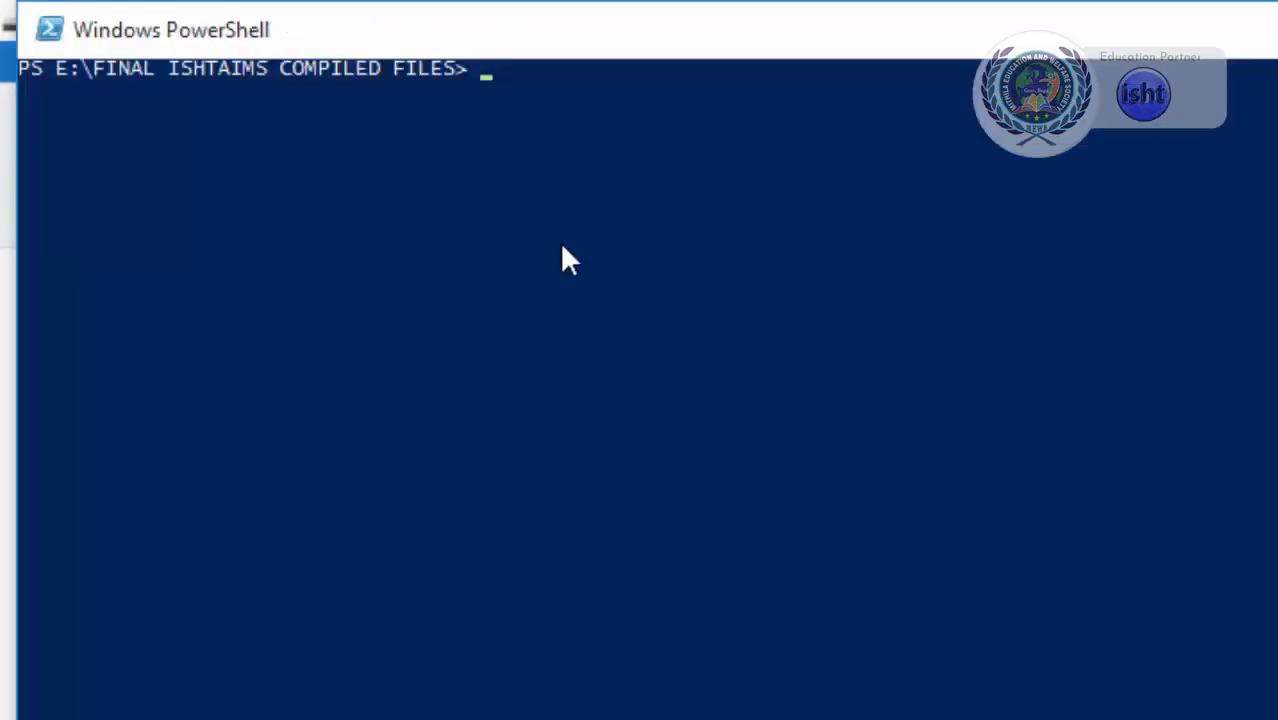
pyautogui.write('DIR')
pyautogui.press('Return')
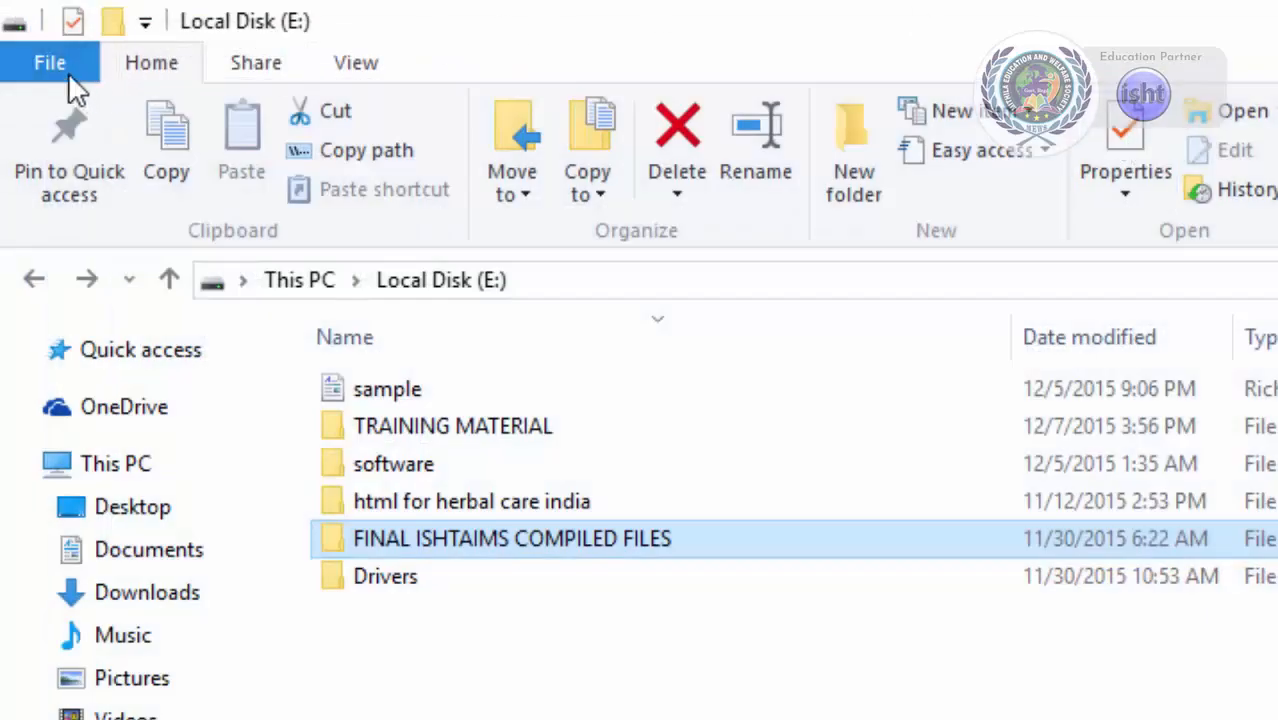
# Open the Folder Options dialog and move it into view.
pyautogui.click(45, 62)
pyautogui.moveTo(325, 290)
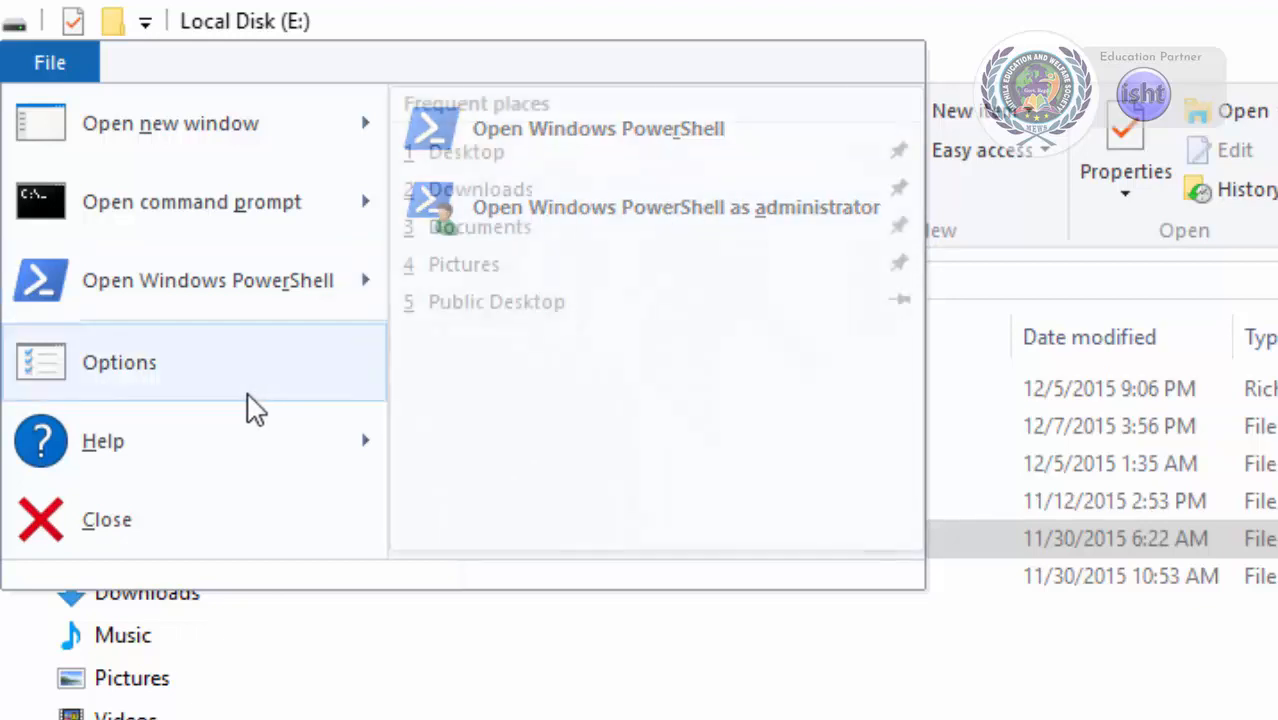
pyautogui.click(50, 62)
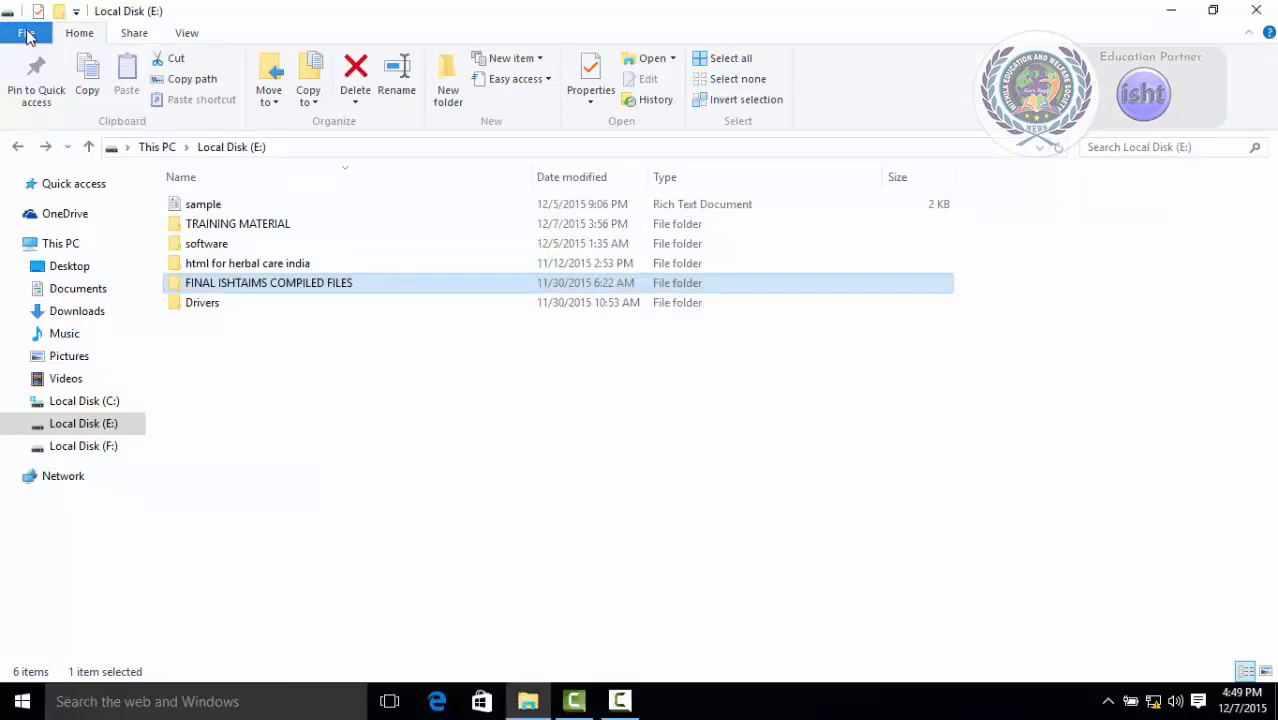
pyautogui.click(27, 34)
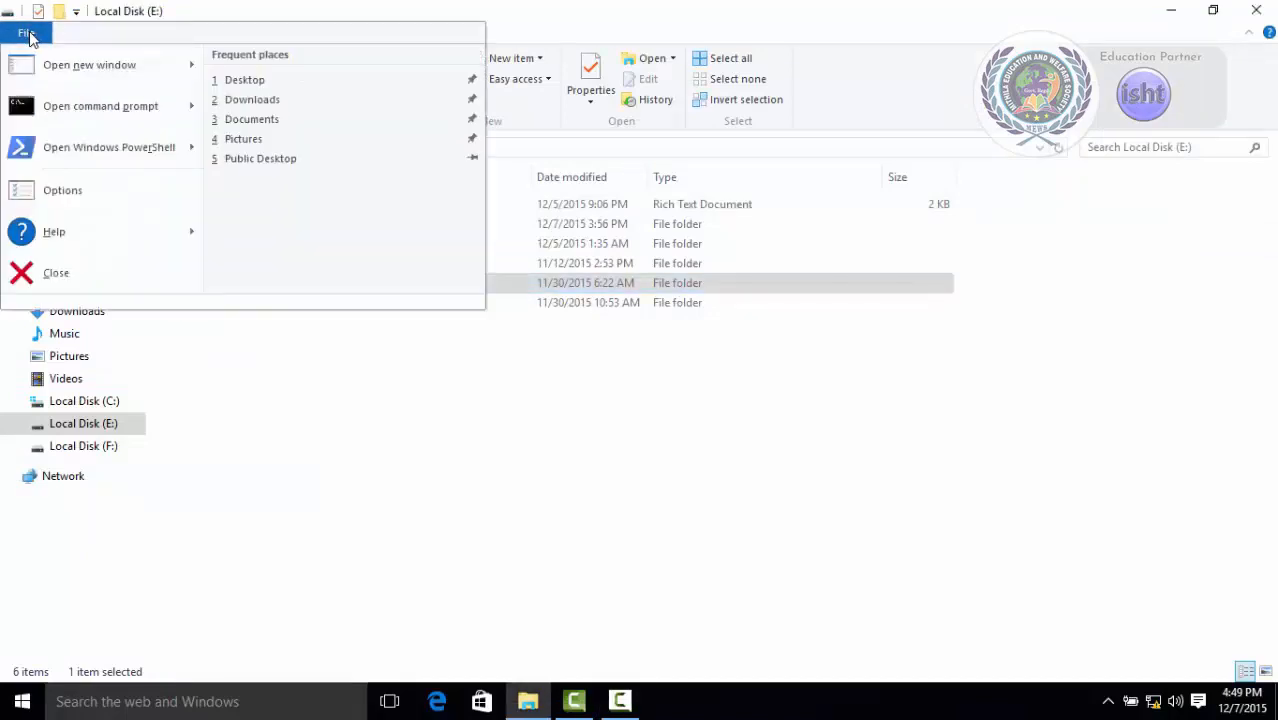
pyautogui.click(53, 197)
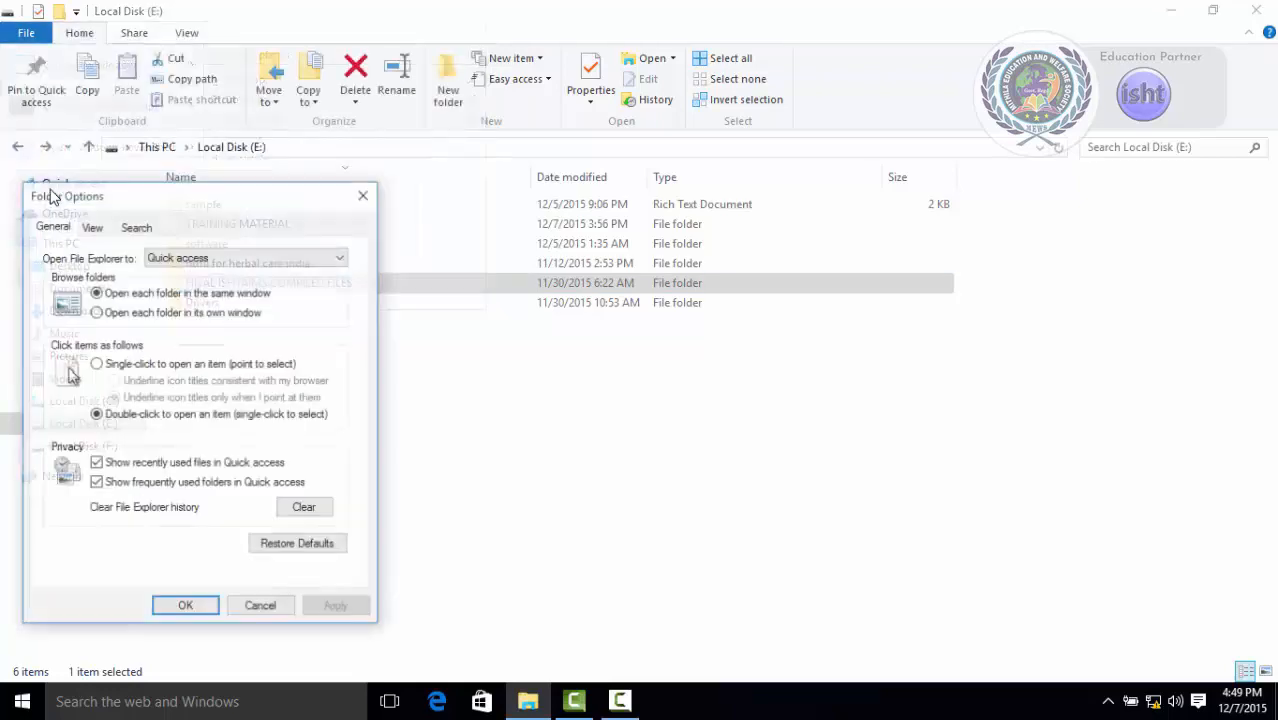
pyautogui.moveTo(105, 203); pyautogui.dragTo(278, 182)
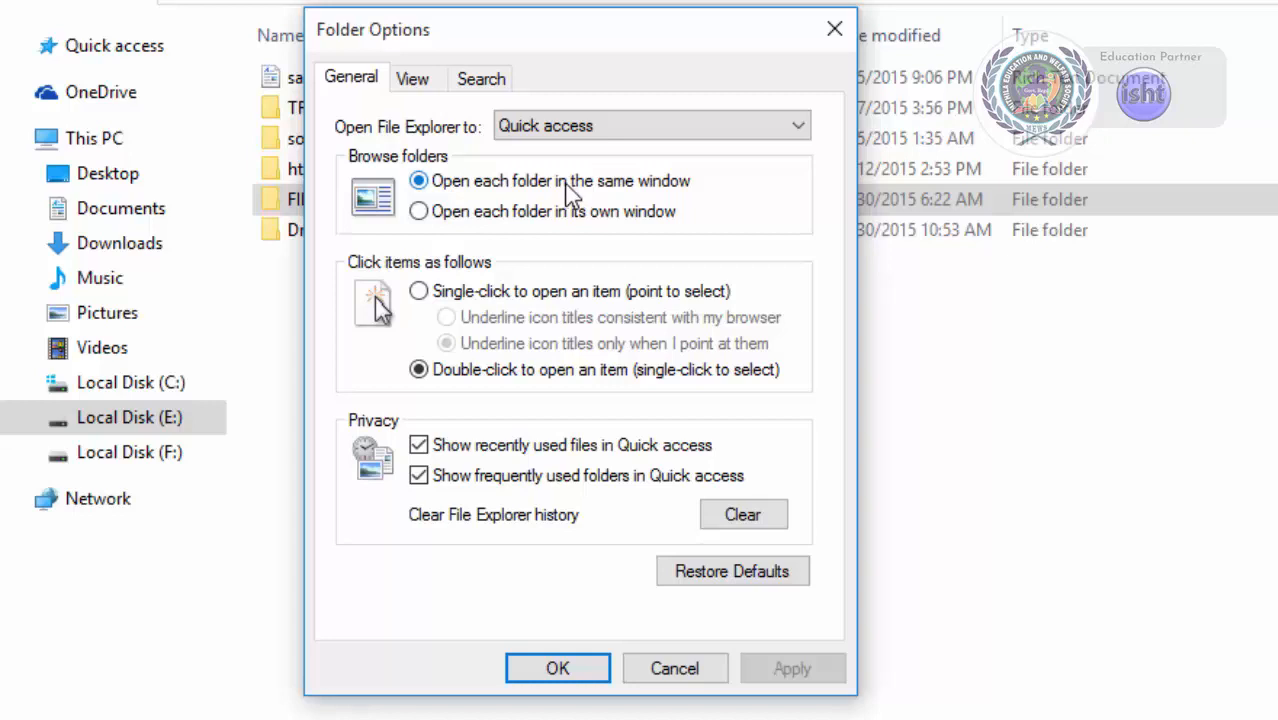
# Switch the browse-folder and click-item options to their alternatives and back, then cancel the Folder Options dialog.
pyautogui.click(467, 215)
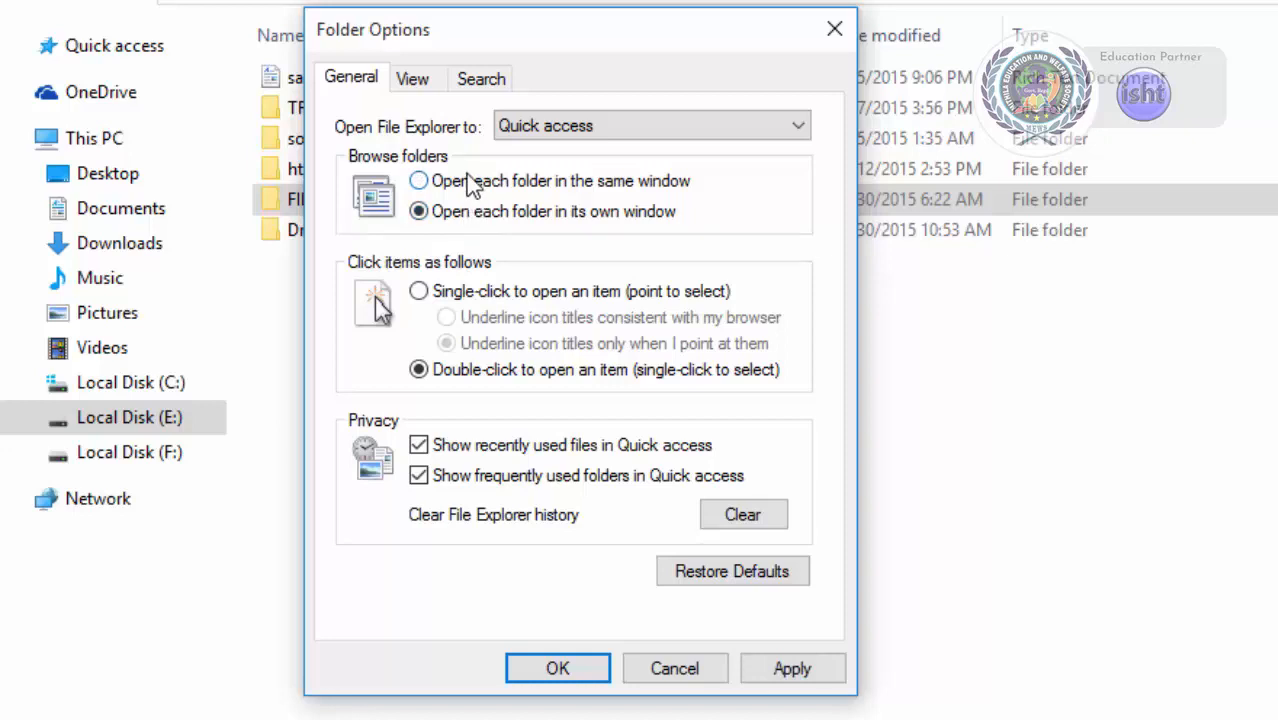
pyautogui.click(468, 185)
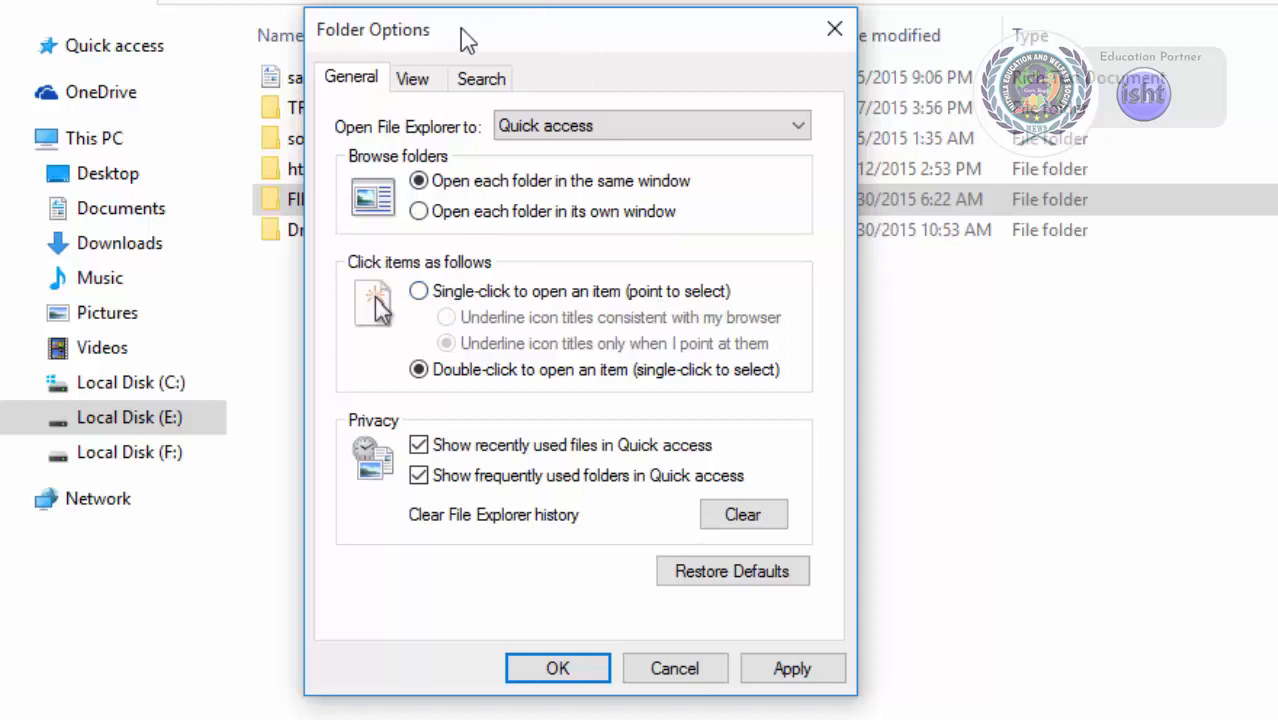
pyautogui.moveTo(464, 38); pyautogui.dragTo(800, 135)
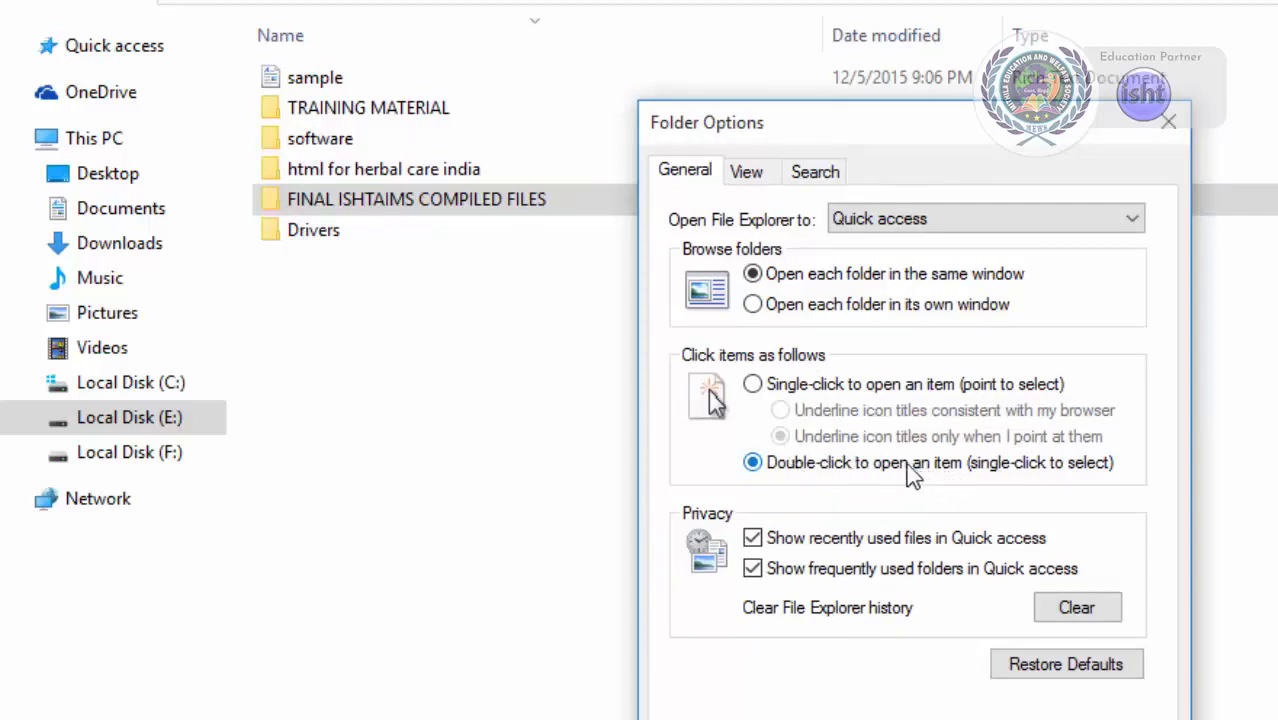
pyautogui.click(848, 392)
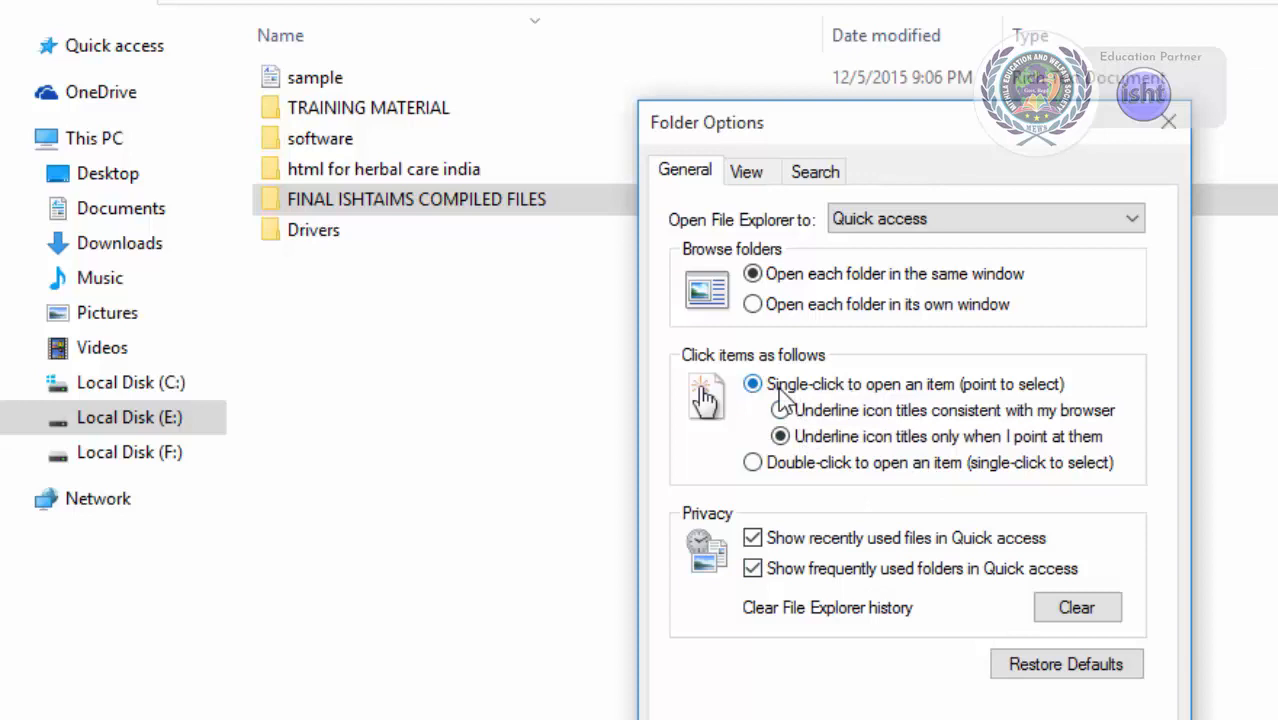
pyautogui.click(755, 463)
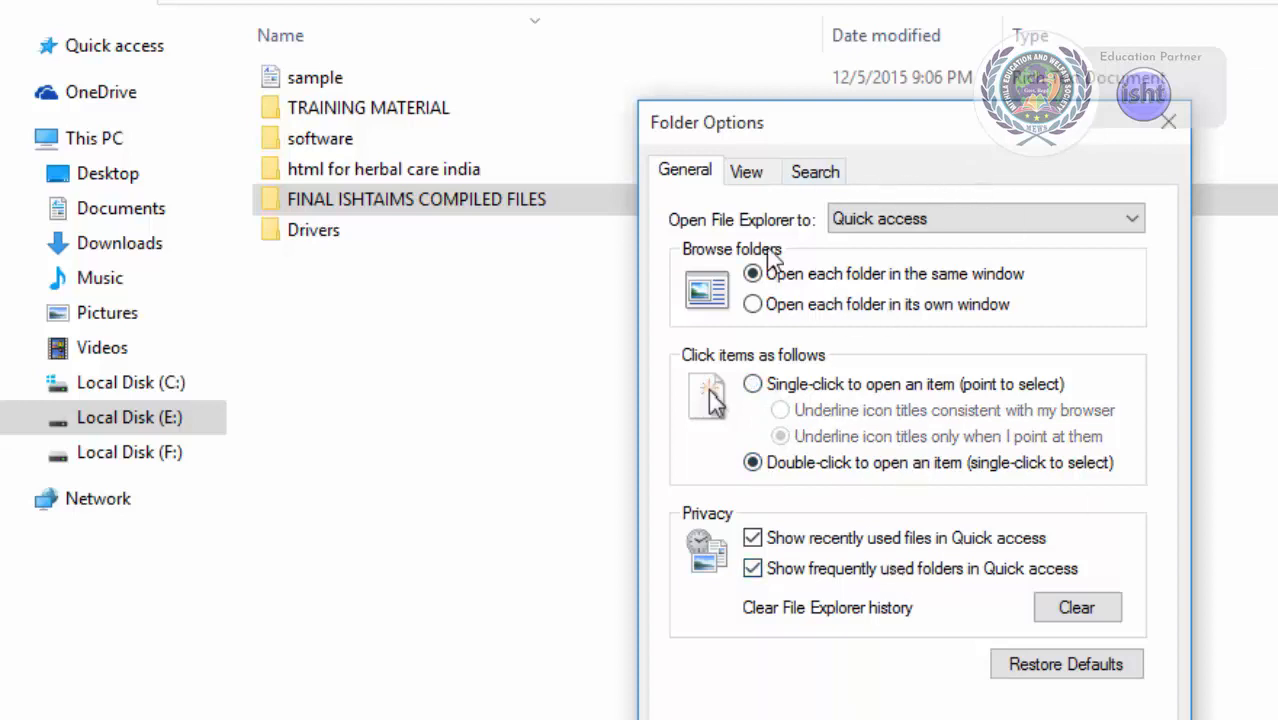
pyautogui.click(1000, 719)
# Select the FINAL ISHTAIMS COMPILED FILES folder in the drive view.
pyautogui.click(42, 0)
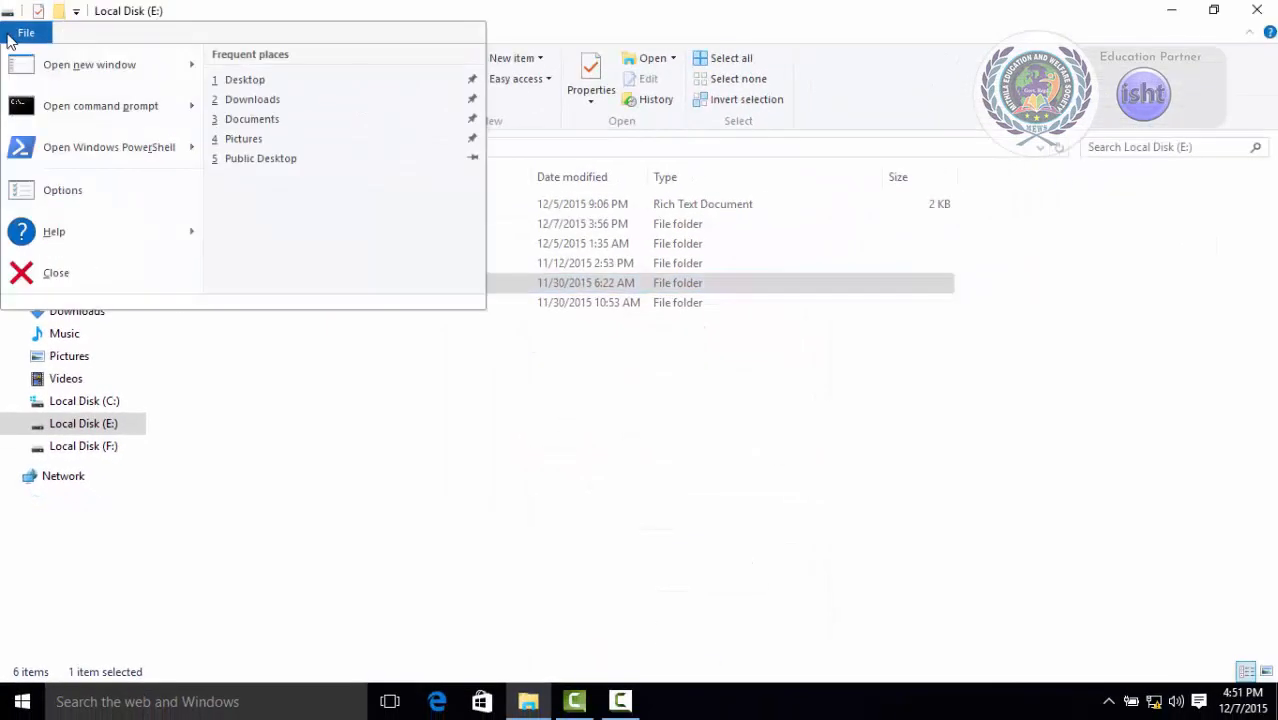
pyautogui.moveTo(22, 232)
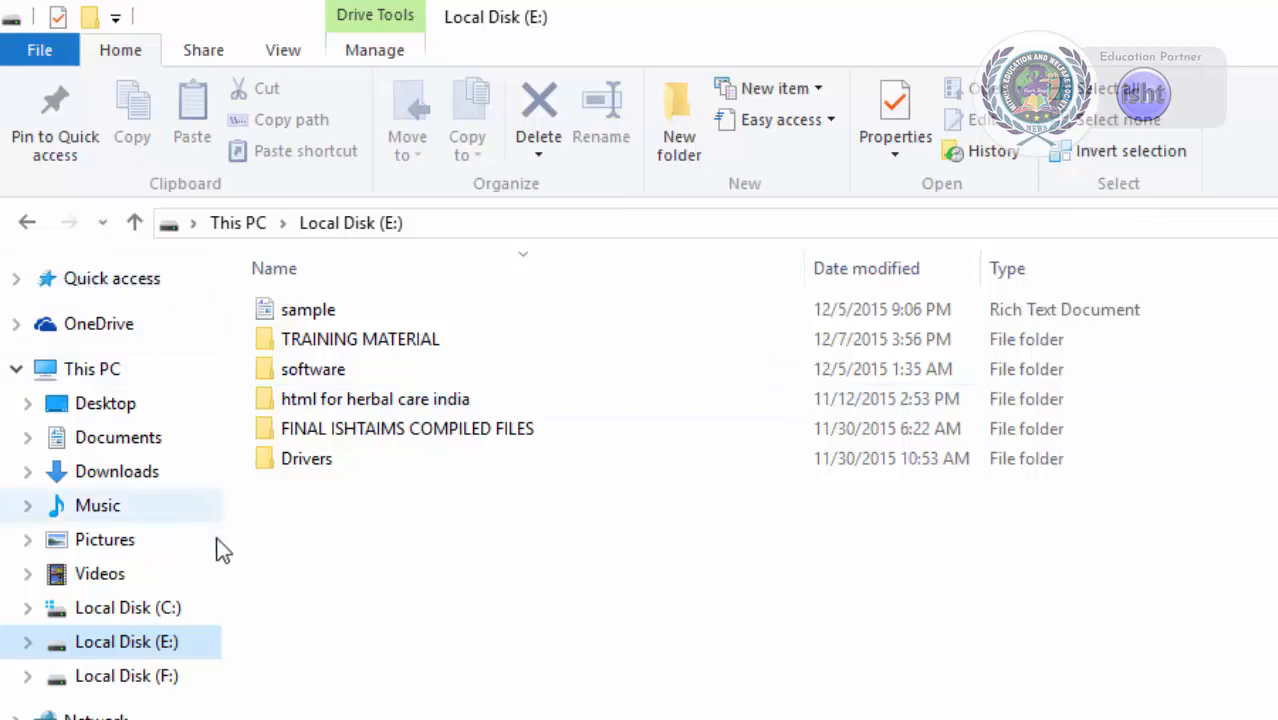
pyautogui.click(318, 436)
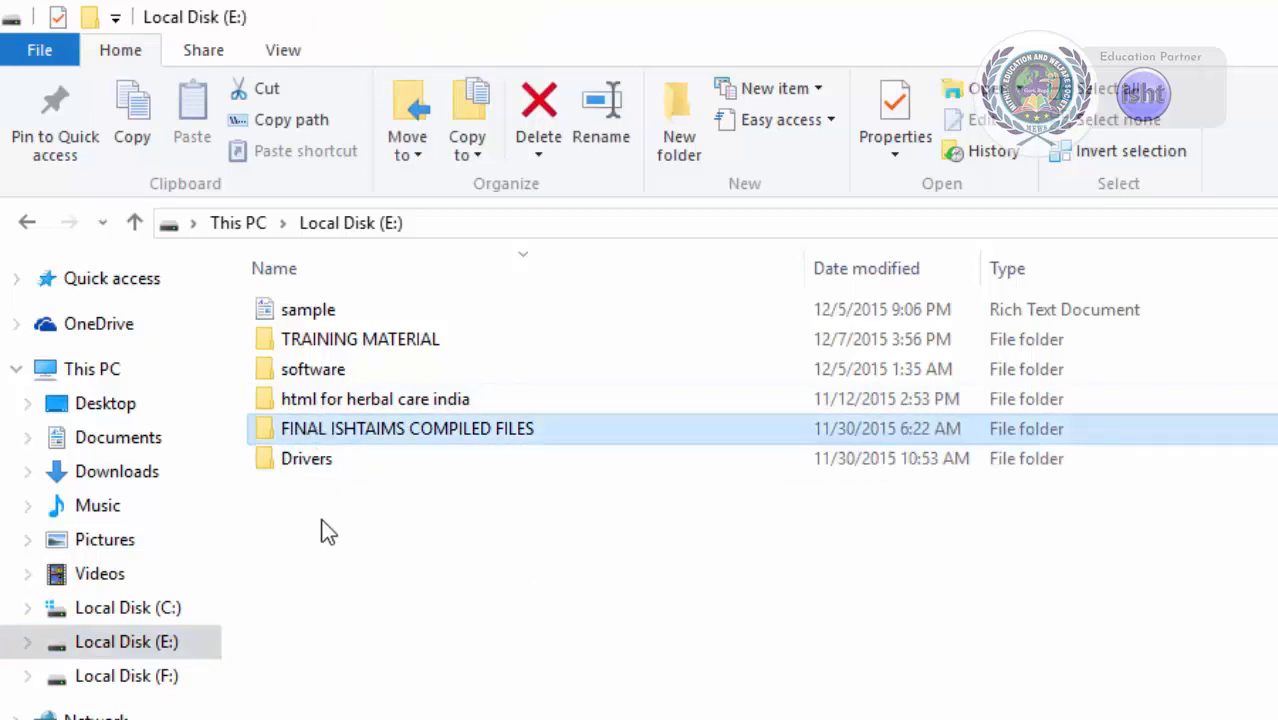
# Pin the FINAL ISHTAIMS COMPILED FILES folder to Quick access and expand Quick access in the navigation pane.
pyautogui.click(70, 106)
pyautogui.click(98, 290)
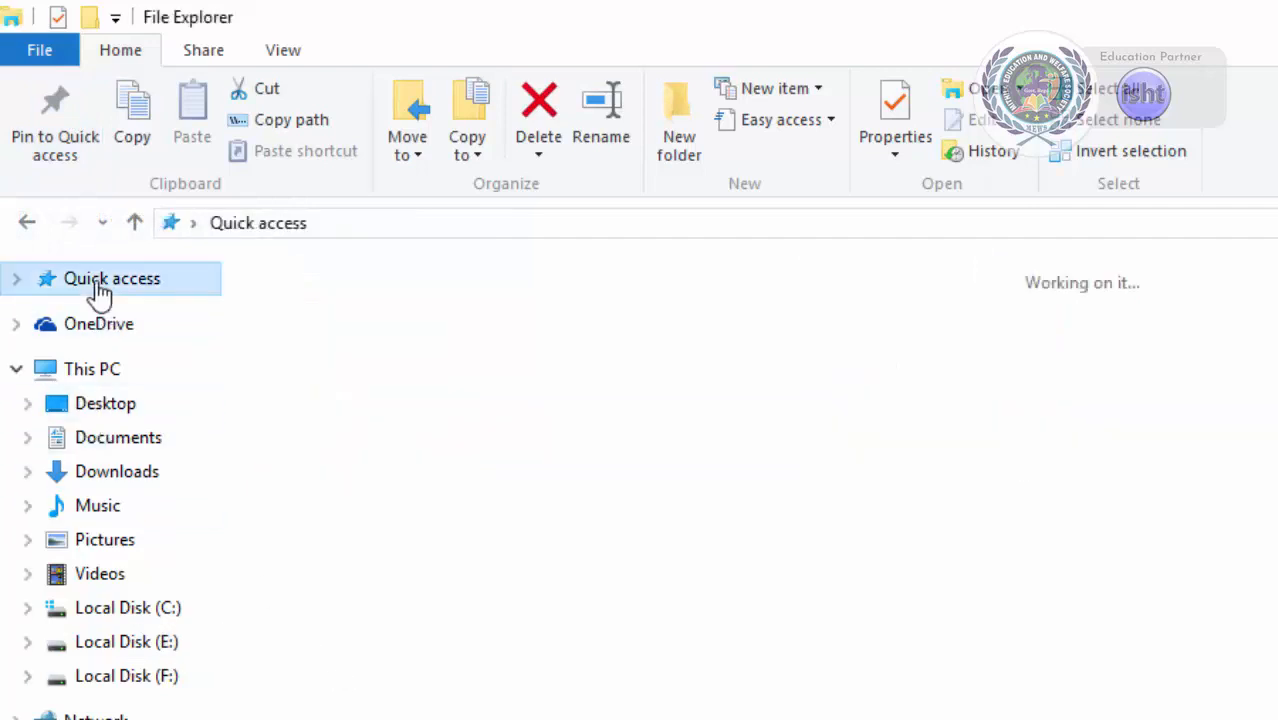
pyautogui.click(15, 283)
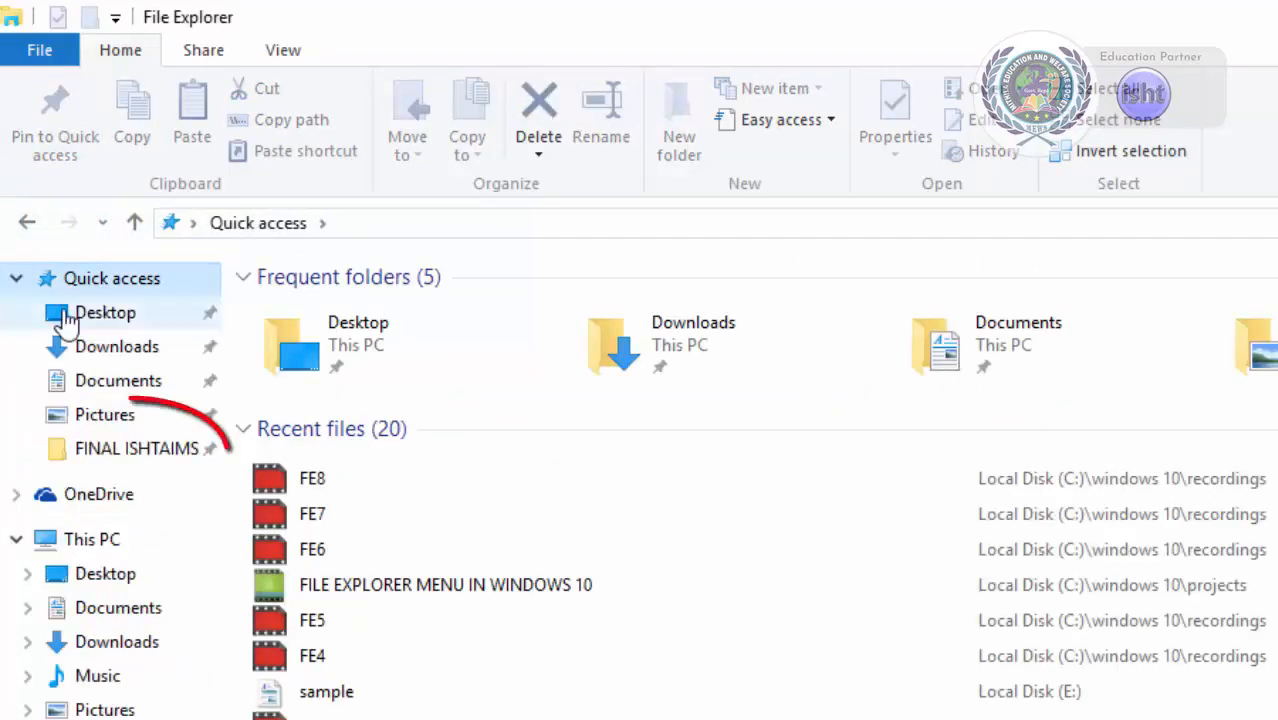
# Unpin the FINAL ISHTAIMS folder from Quick access and go back to Local Disk (E:).
pyautogui.rightClick(128, 452)
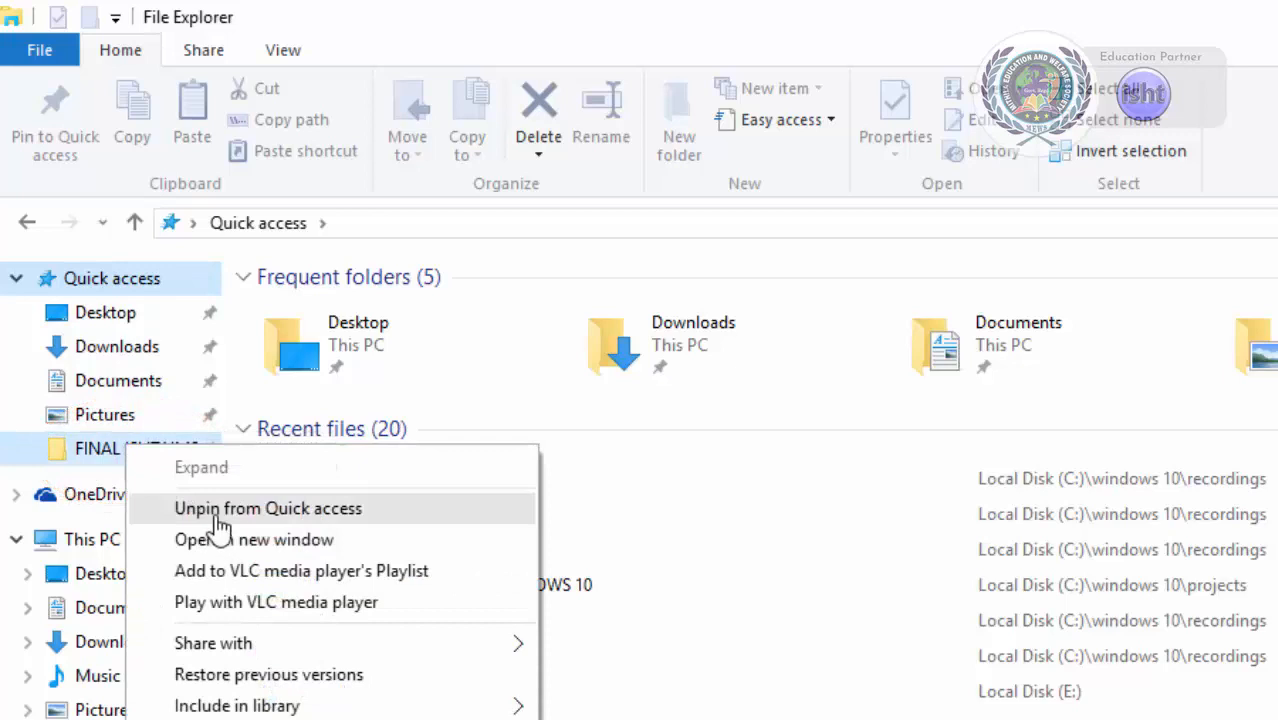
pyautogui.click(268, 508)
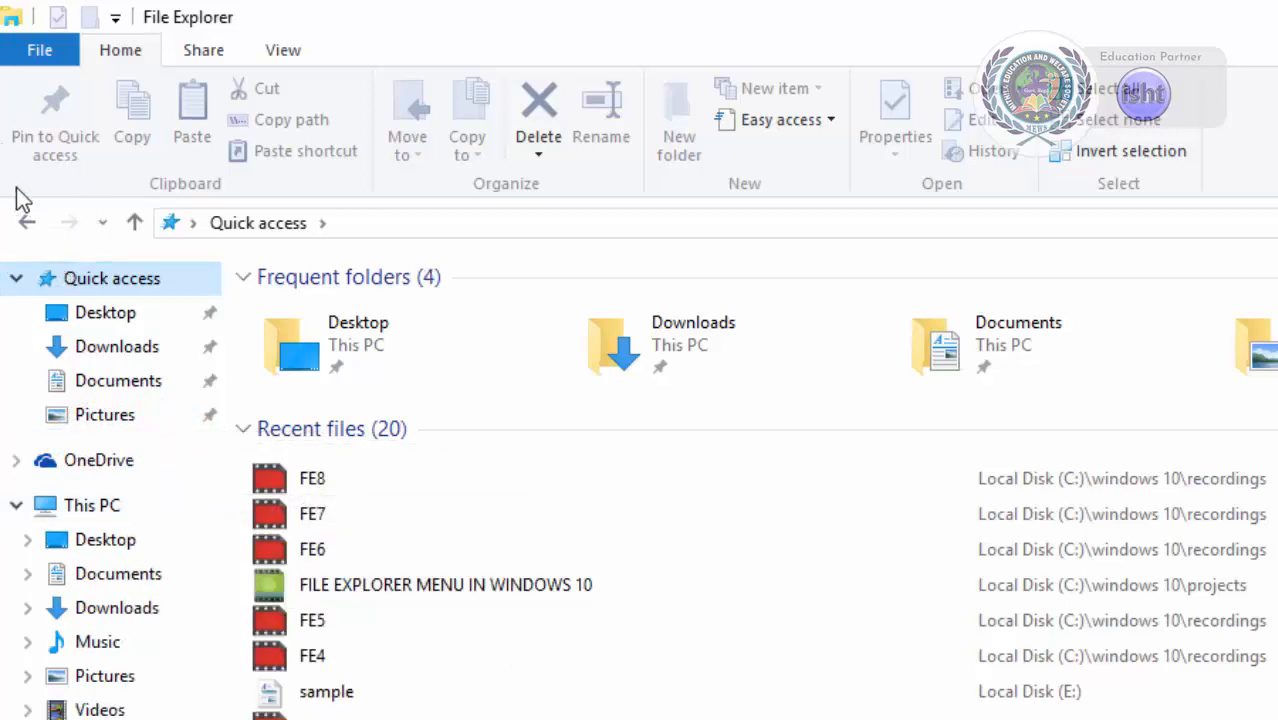
pyautogui.click(24, 224)
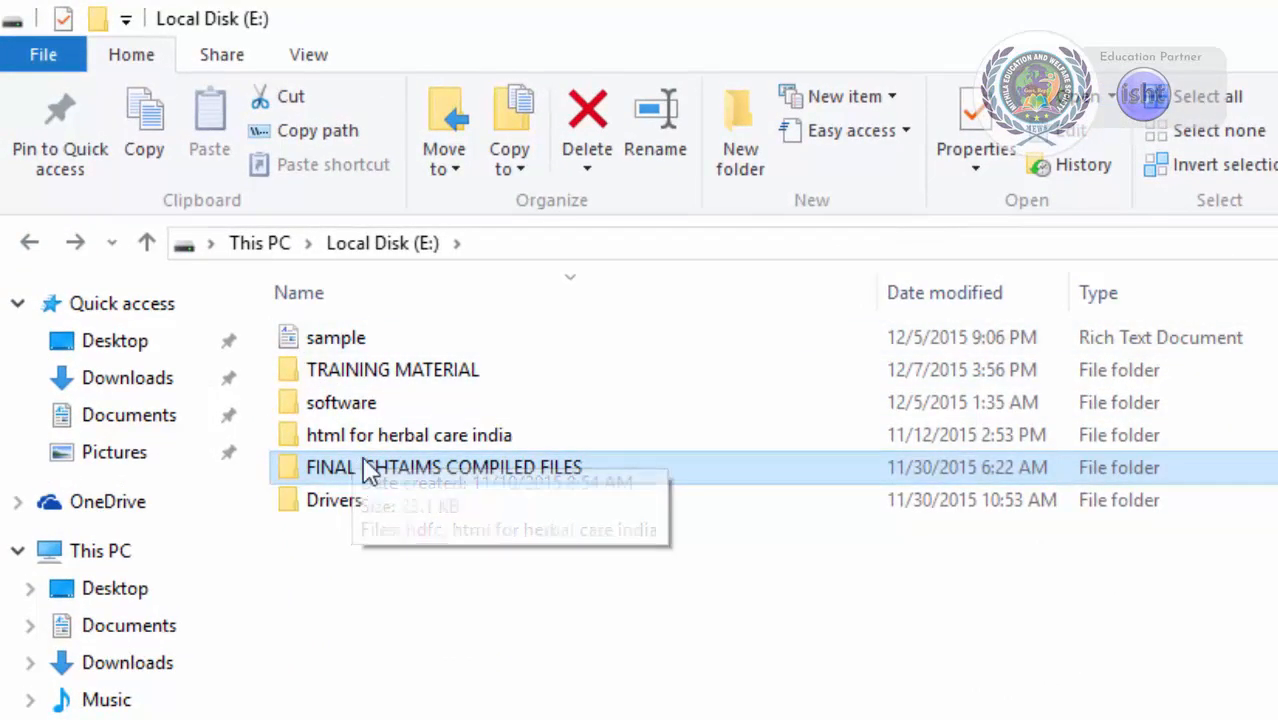
# Copy the sample file and paste a duplicate of it into Local Disk (E:).
pyautogui.click(342, 347)
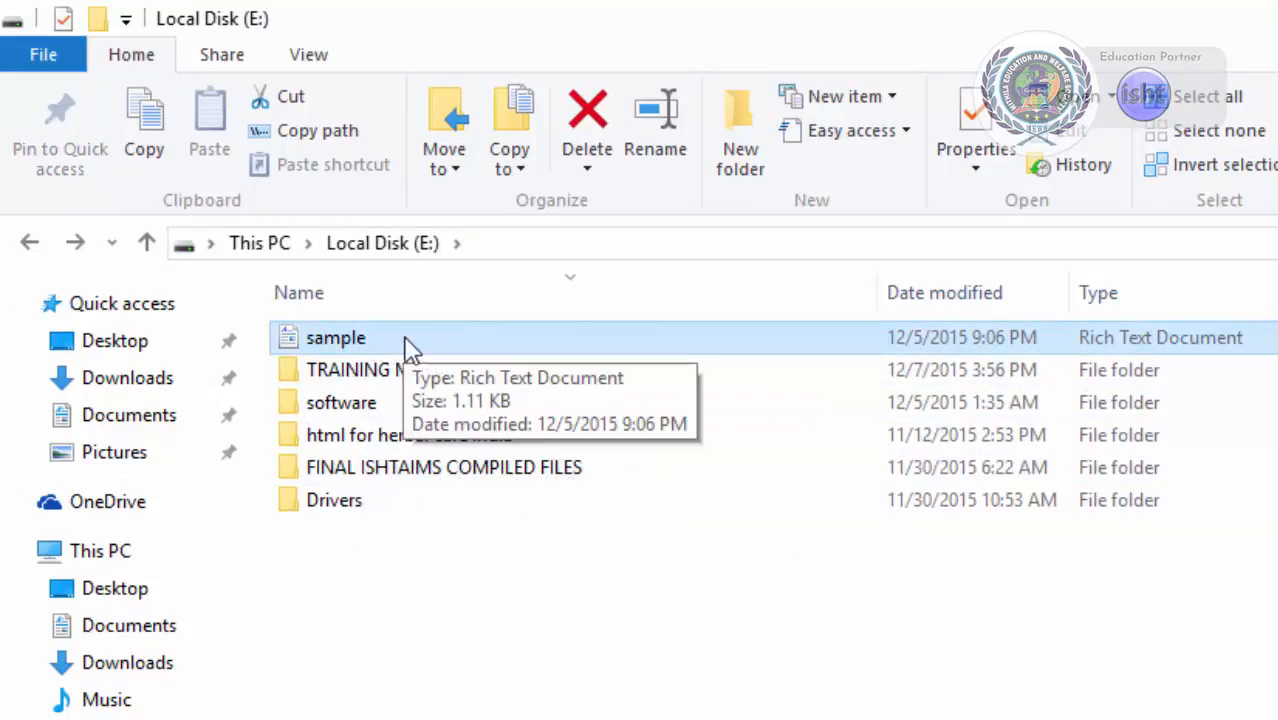
pyautogui.click(160, 138)
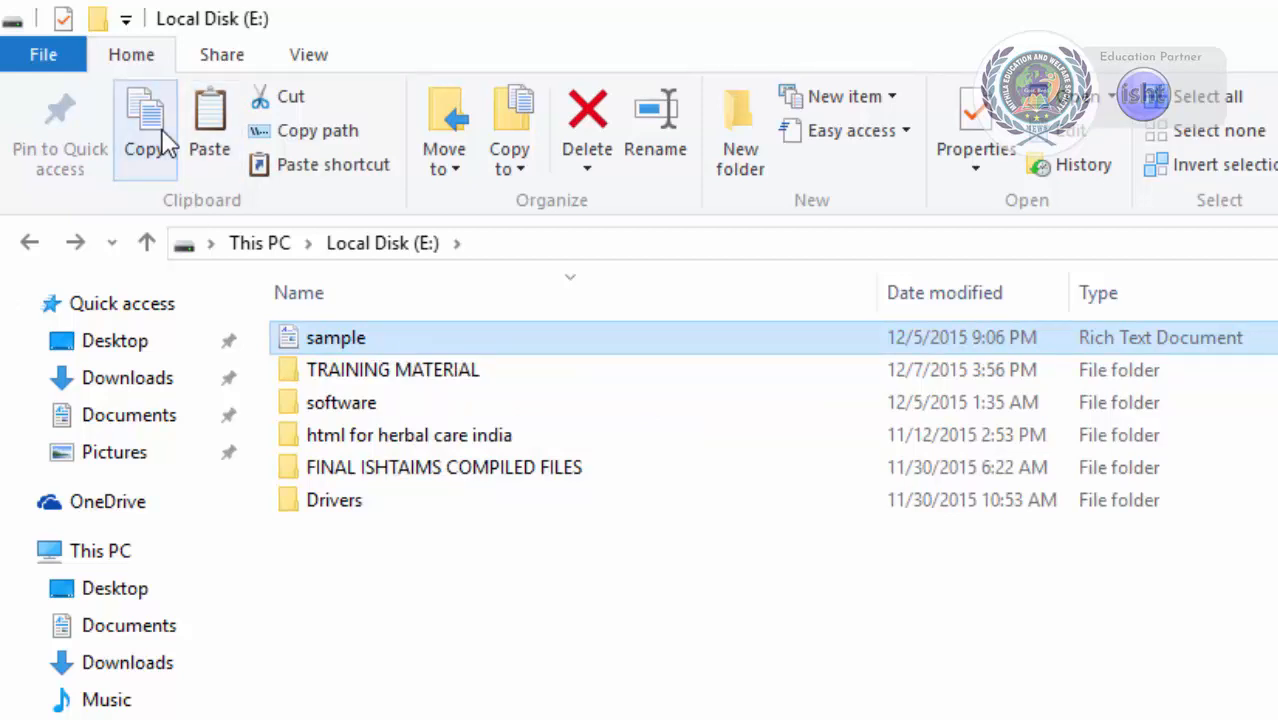
pyautogui.click(468, 634)
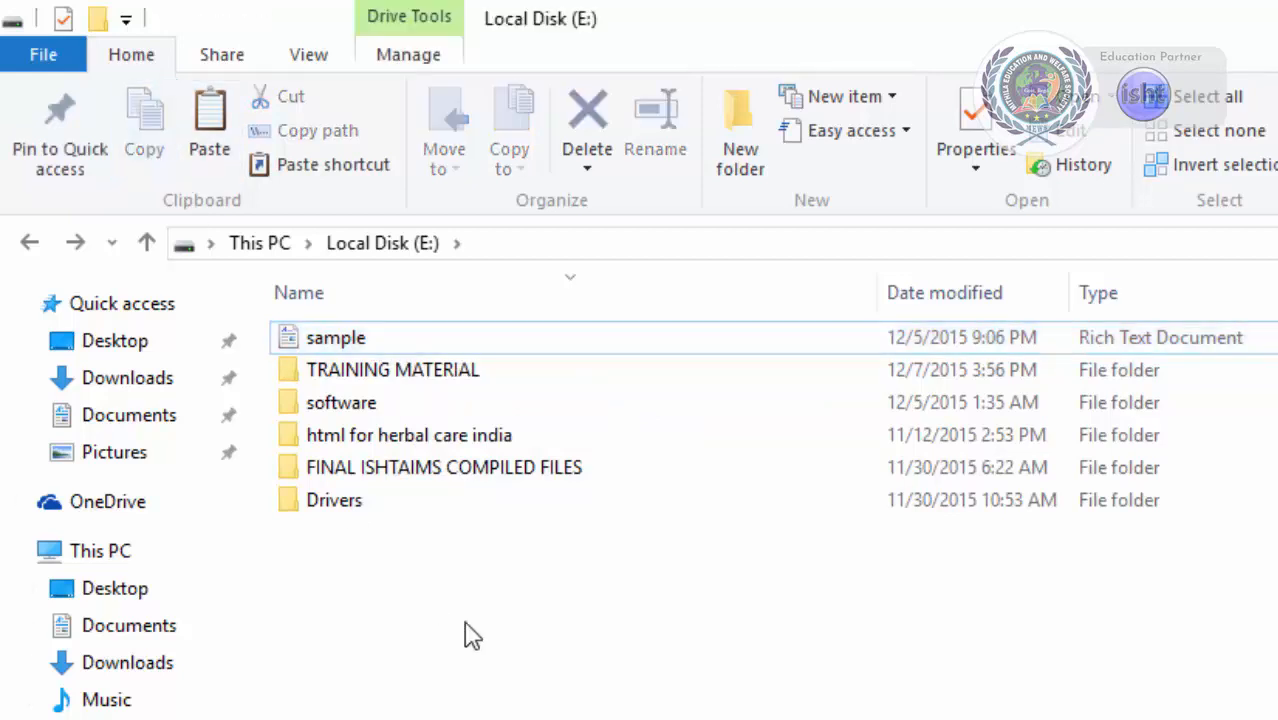
pyautogui.click(213, 120)
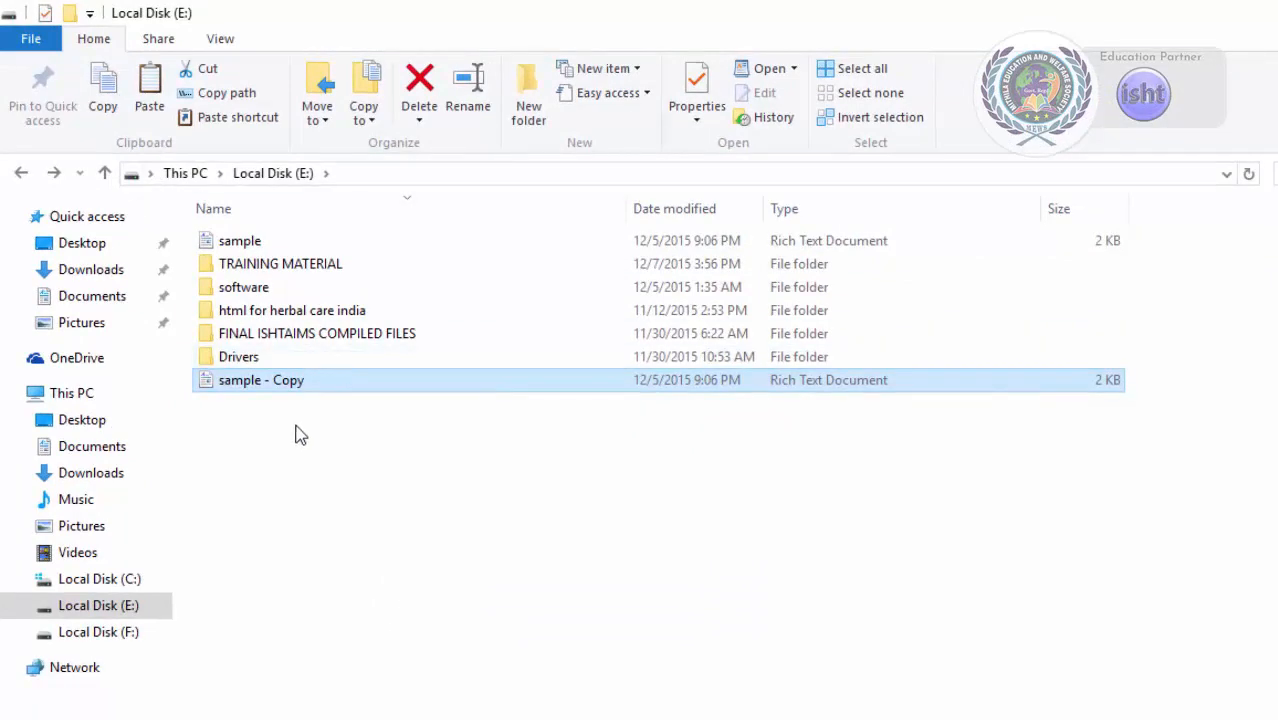
# Paste the copied sample file into the Desktop folder.
pyautogui.click(390, 538)
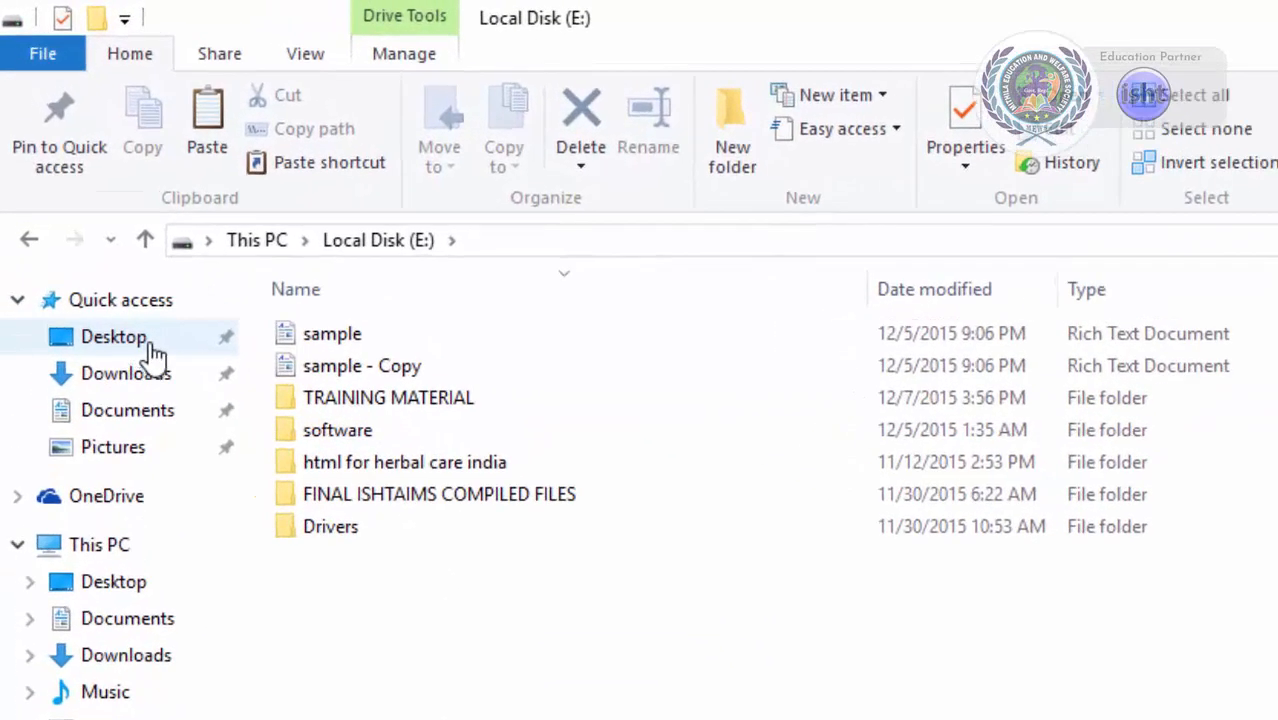
pyautogui.click(113, 337)
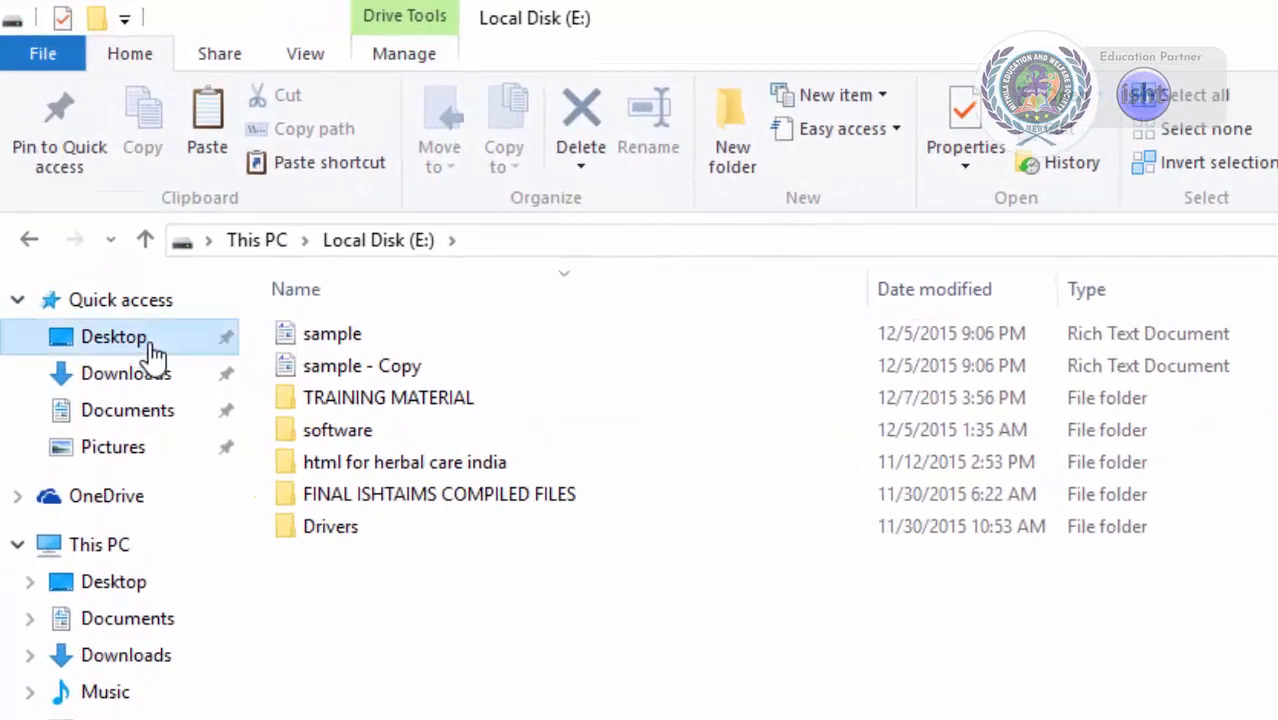
pyautogui.click(226, 134)
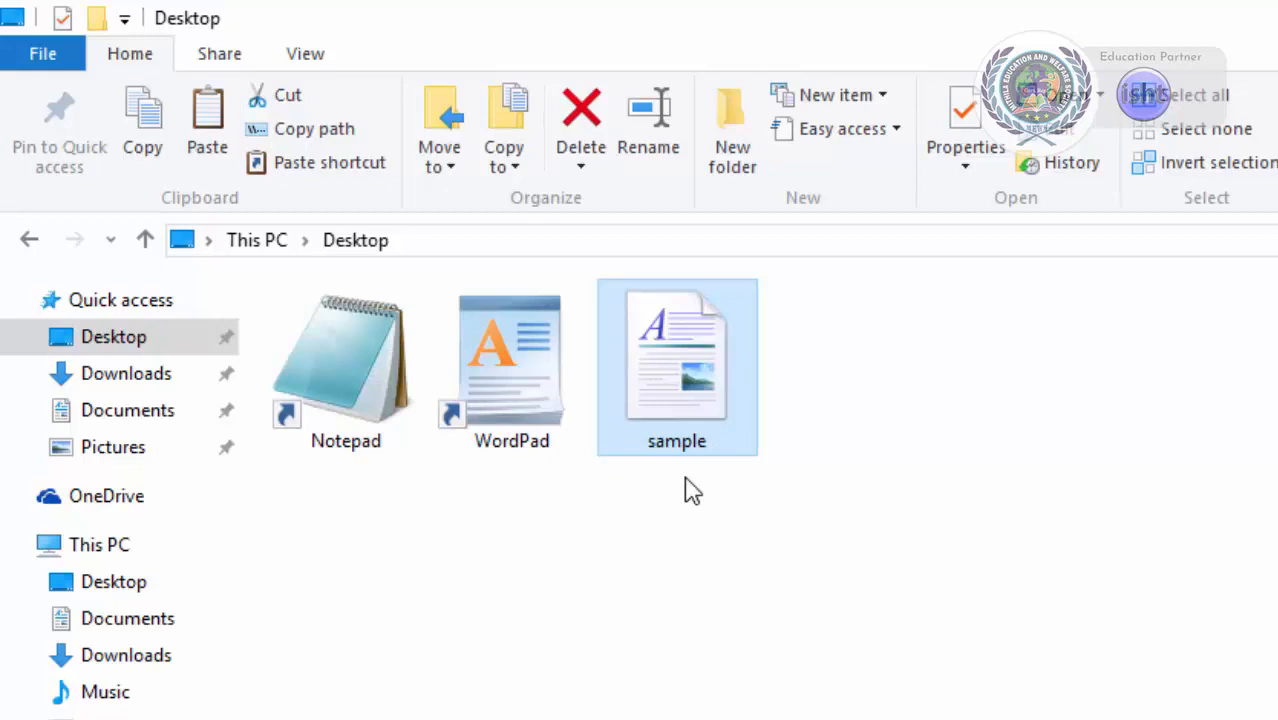
# Move the mytext file from Documents to Local Disk (E:) with Cut and Paste, checking both folders.
pyautogui.click(125, 718)
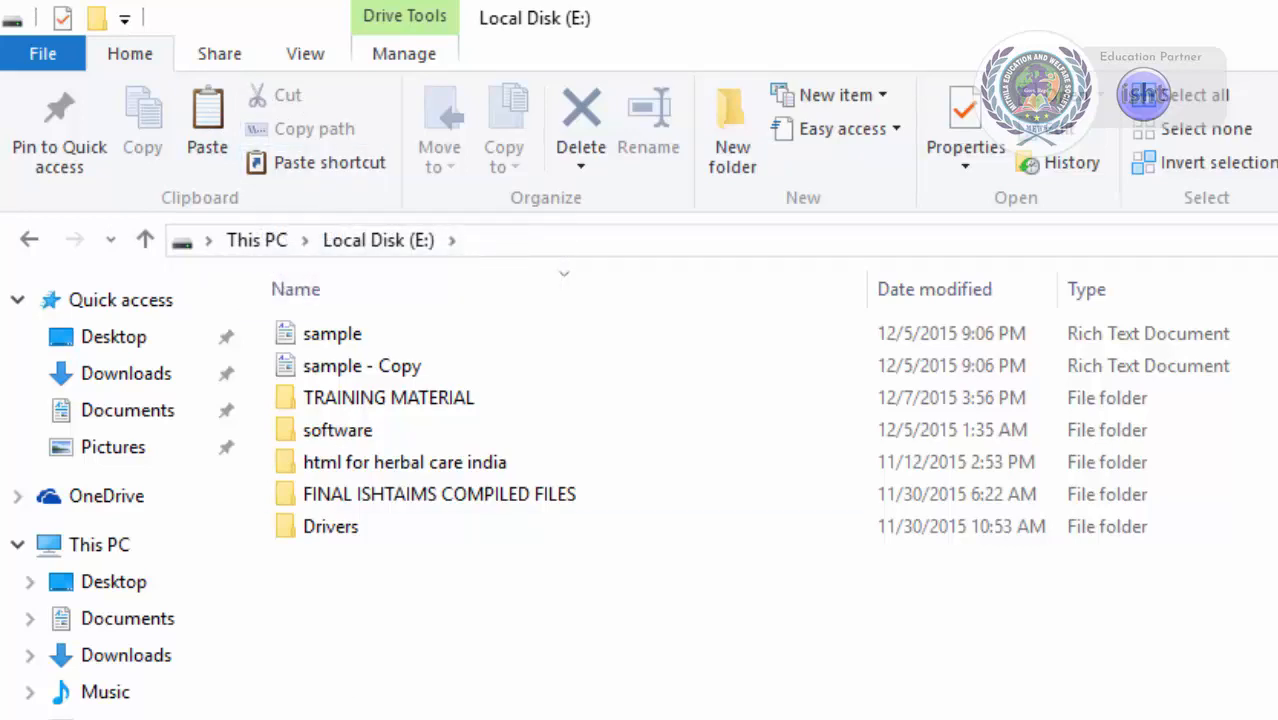
pyautogui.click(158, 414)
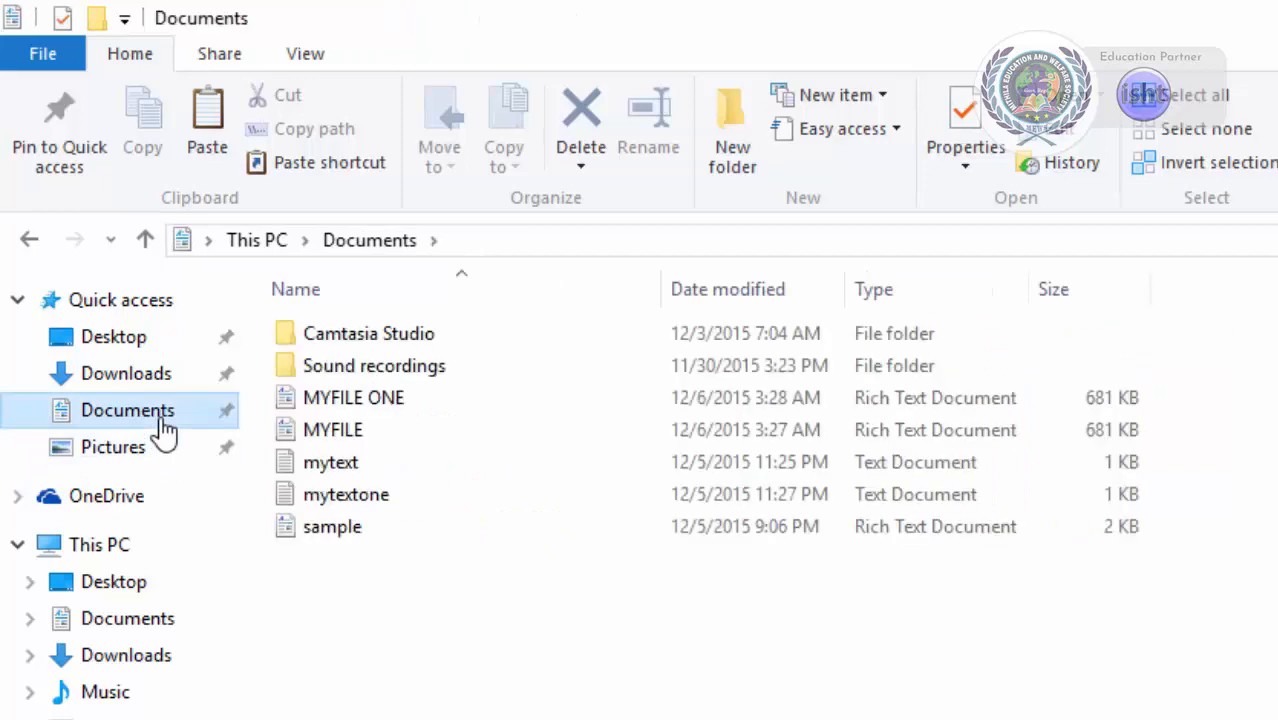
pyautogui.click(324, 462)
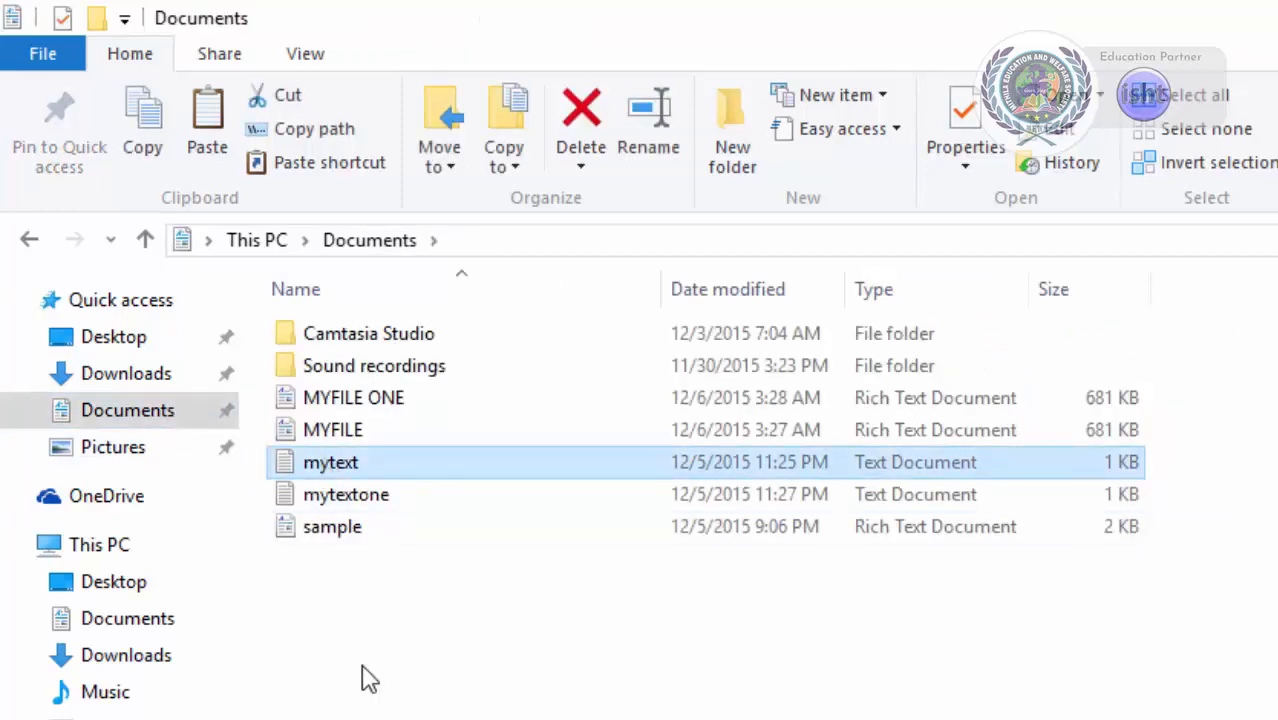
pyautogui.click(286, 100)
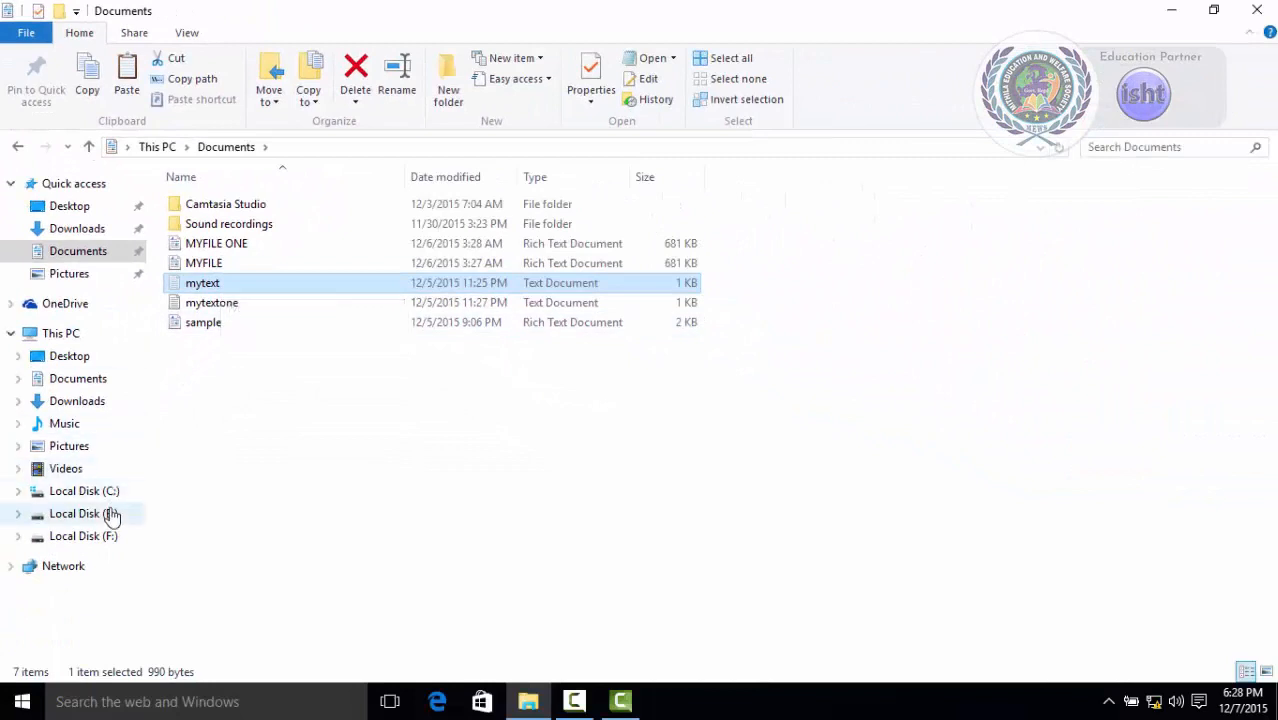
pyautogui.click(111, 514)
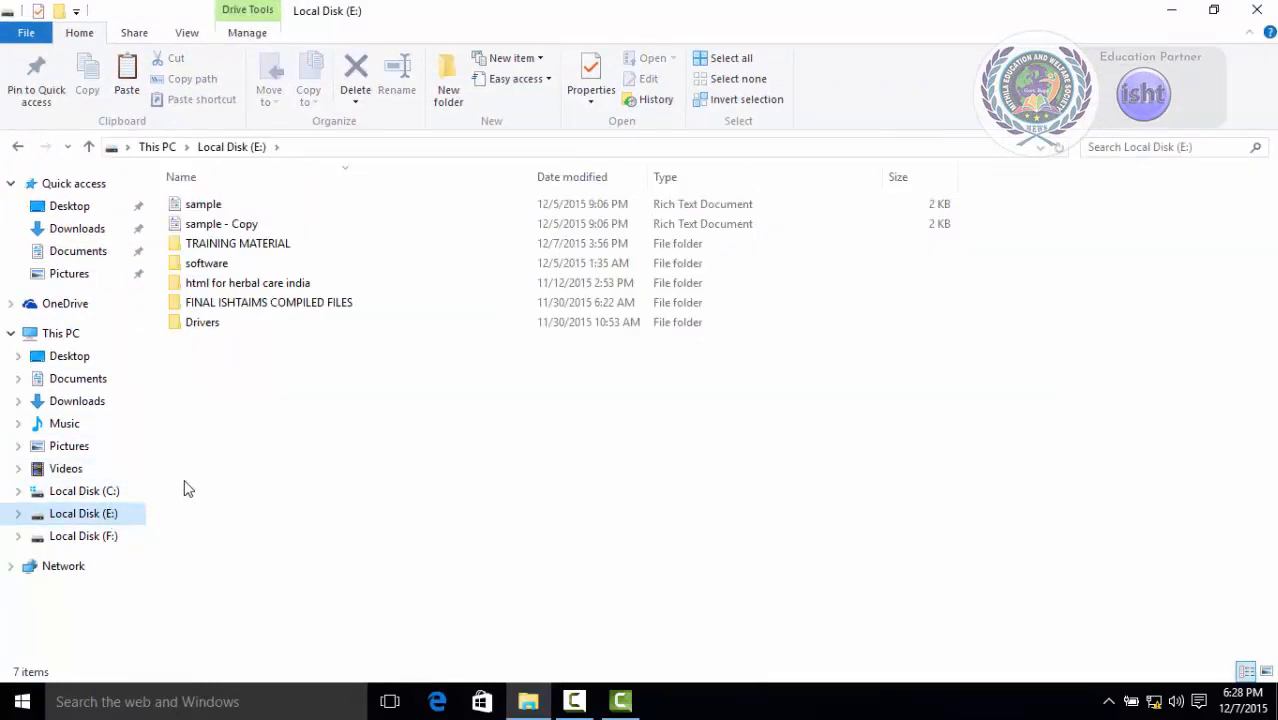
pyautogui.click(127, 82)
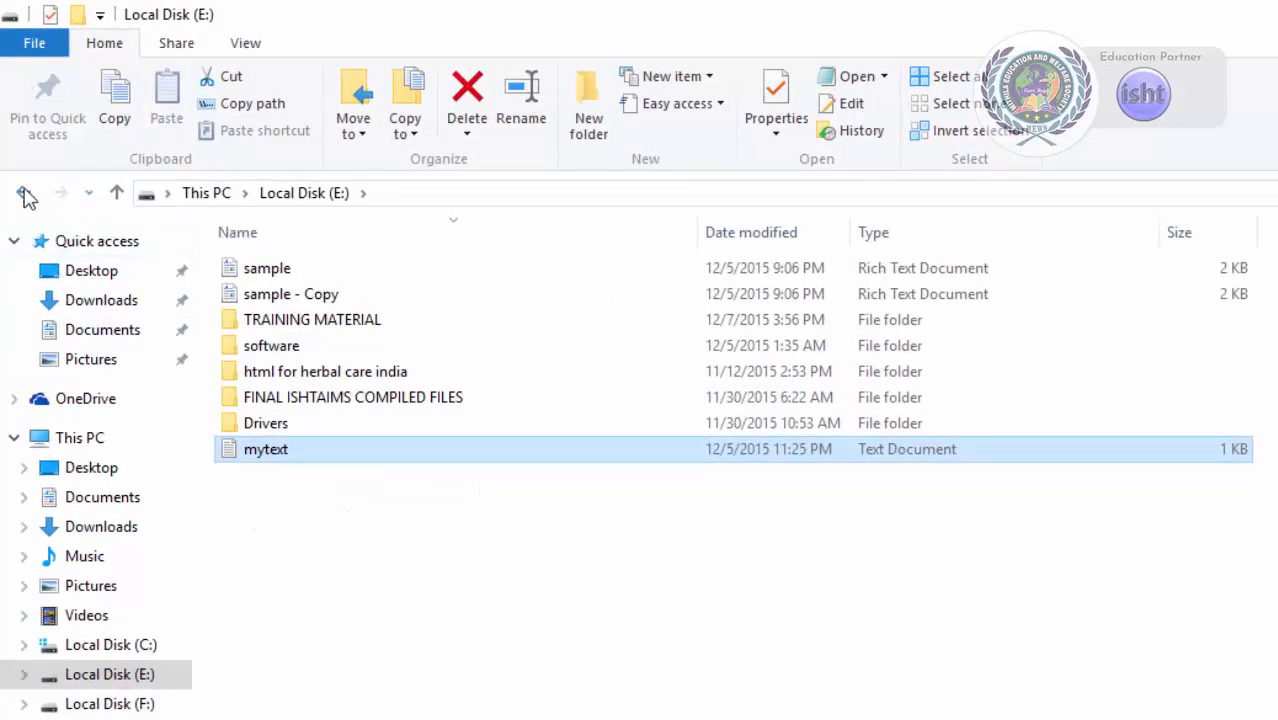
pyautogui.click(25, 195)
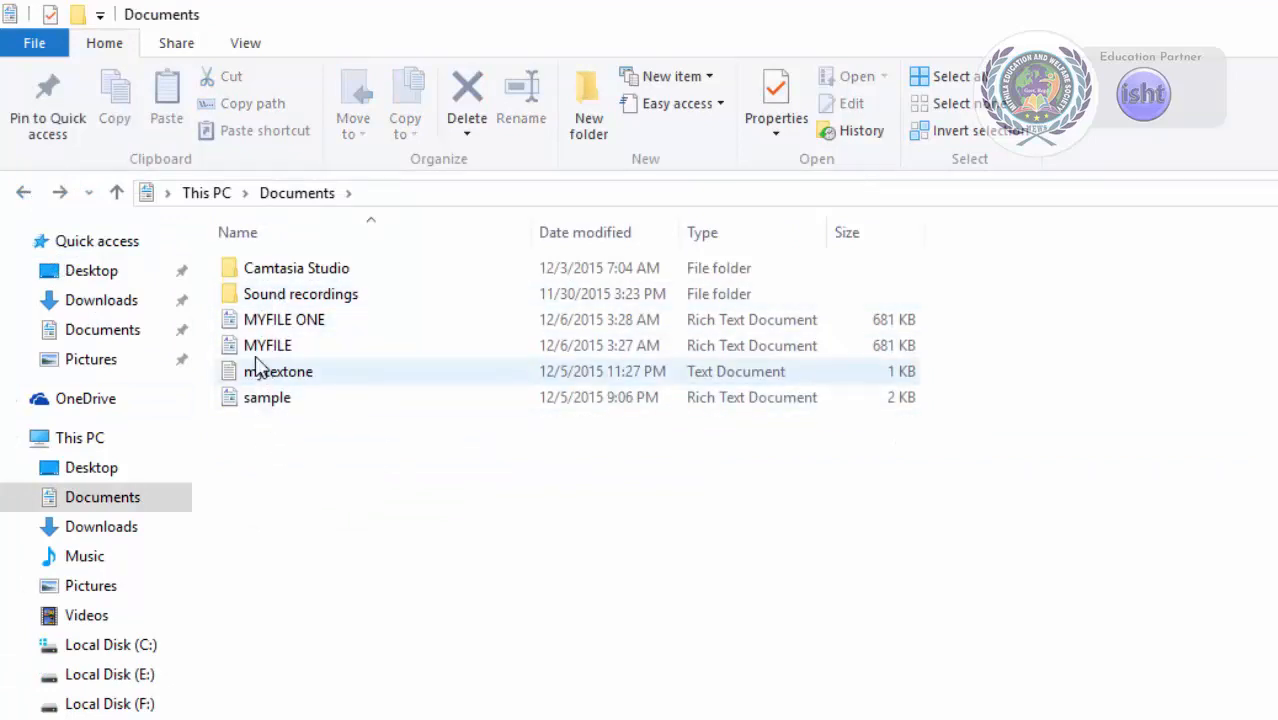
pyautogui.click(60, 194)
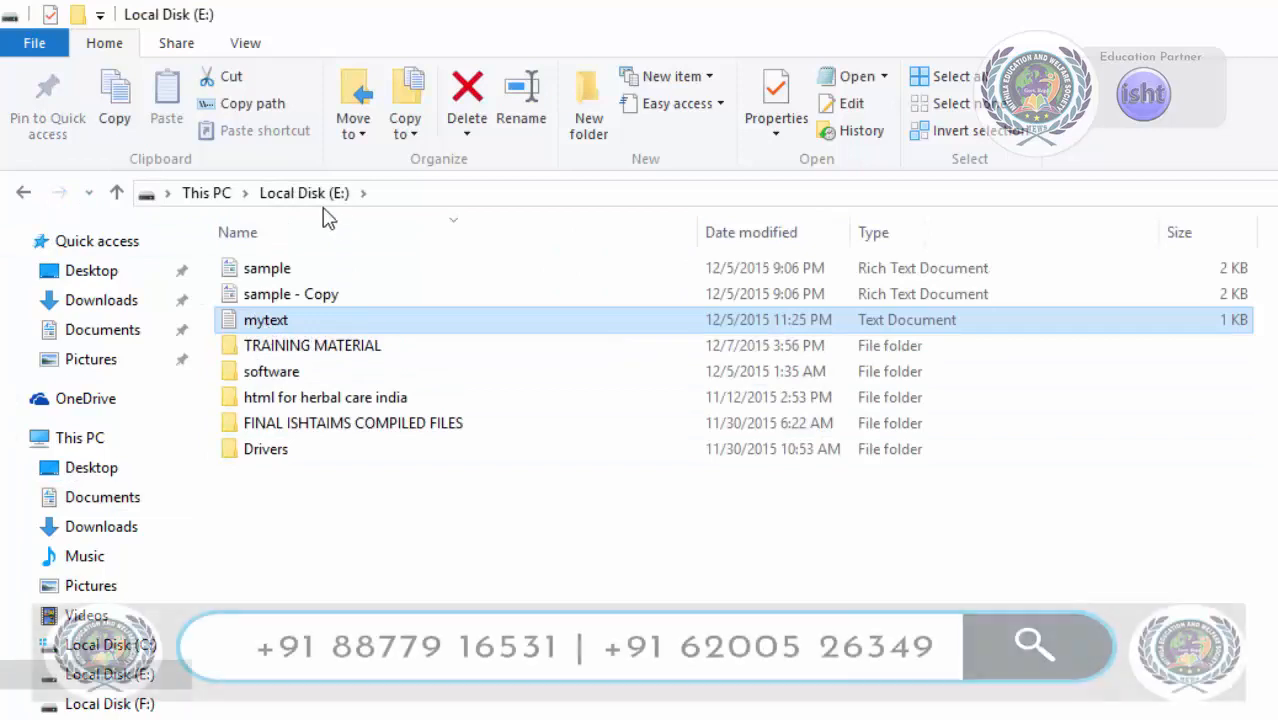
# Select the TRAINING MATERIAL folder in Local Disk (E:) and copy its path.
pyautogui.click(347, 600)
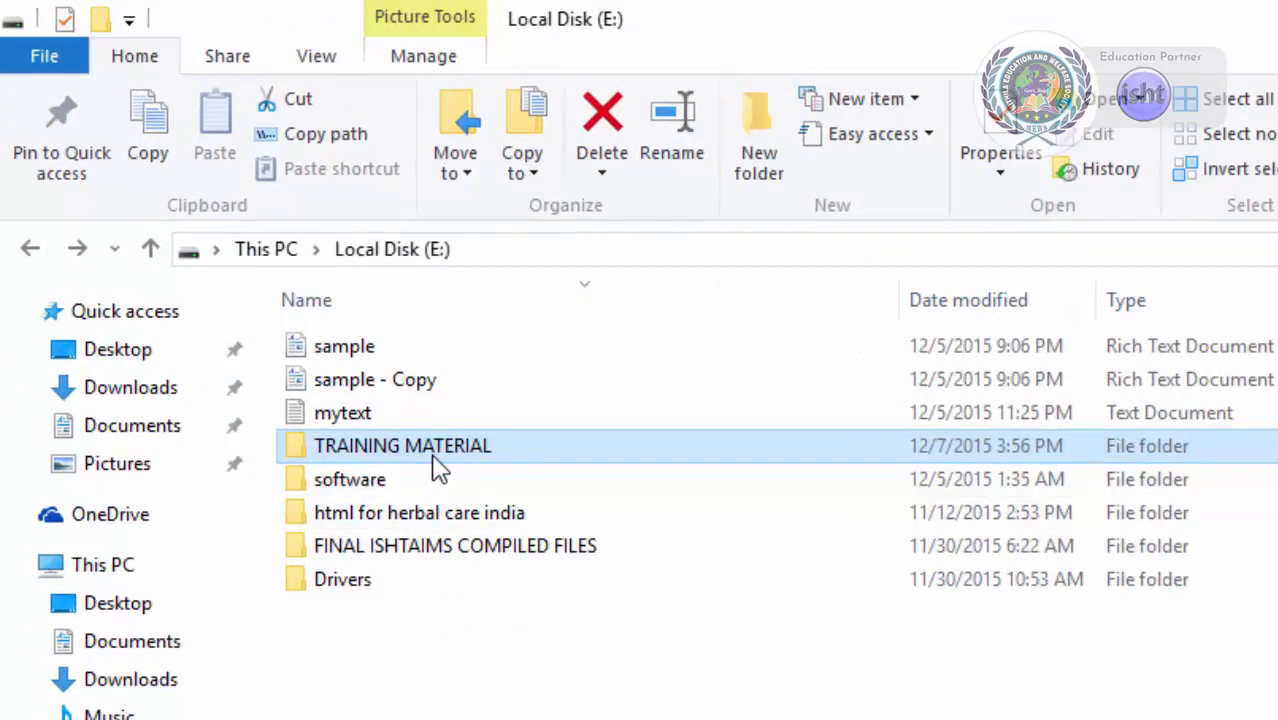
pyautogui.moveTo(428, 466)
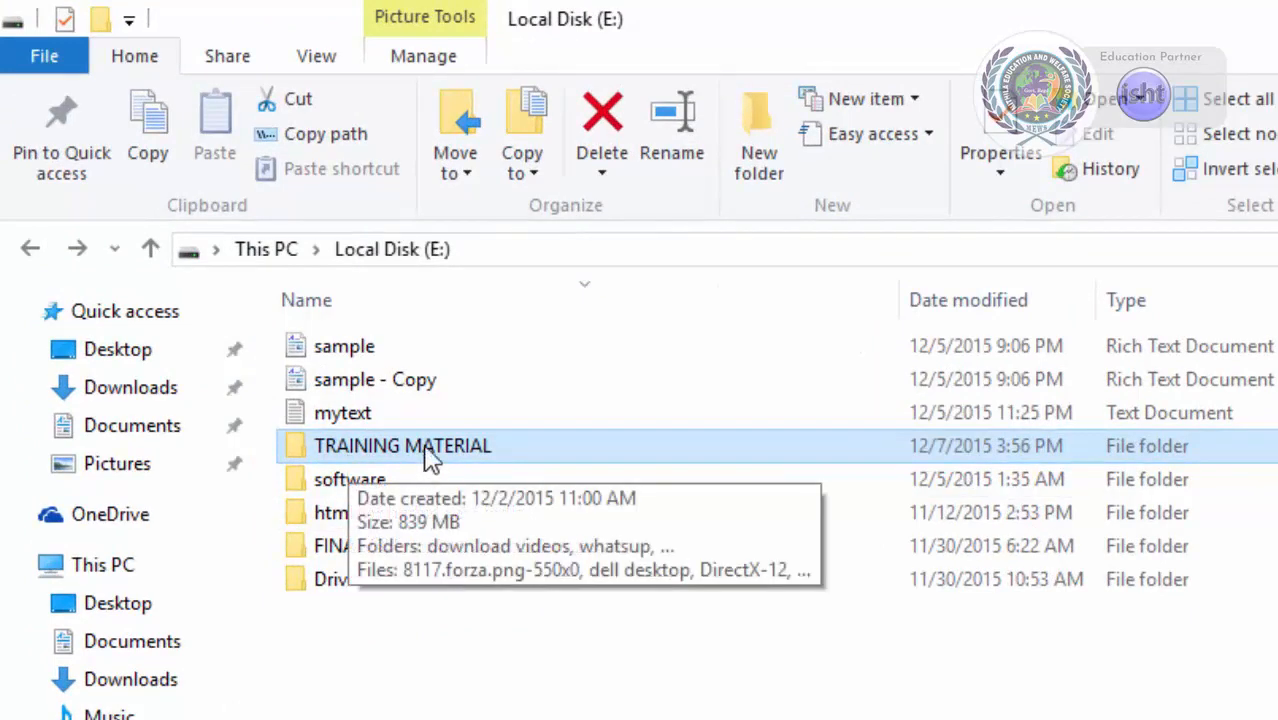
pyautogui.click(357, 447)
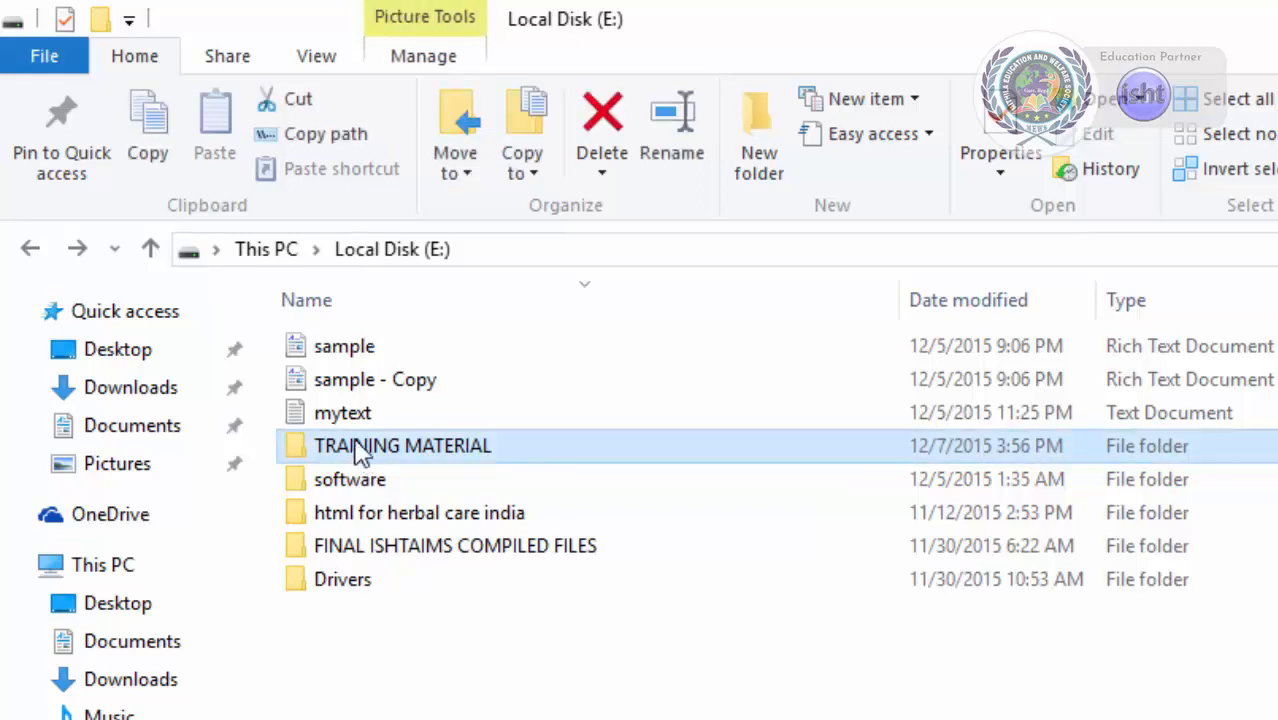
pyautogui.click(330, 137)
# Open Notepad from the Start menu and paste the copied folder path into the new document.
pyautogui.press('super')
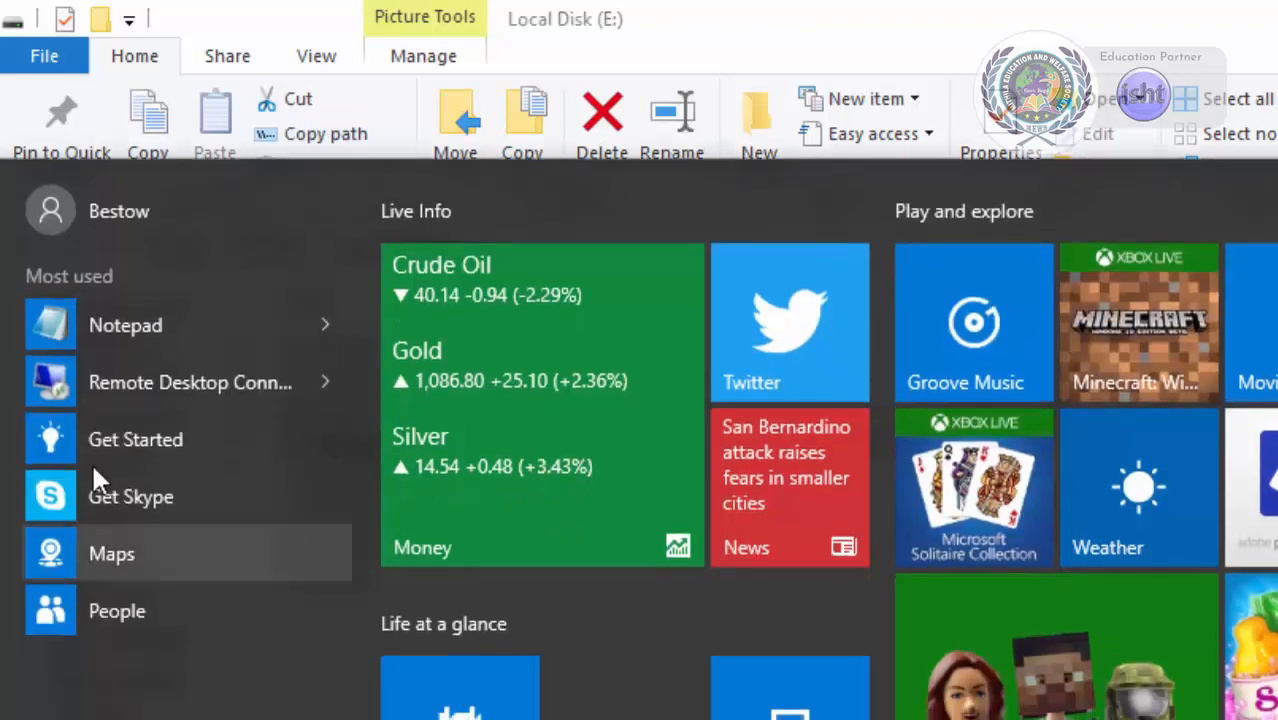
pyautogui.click(106, 330)
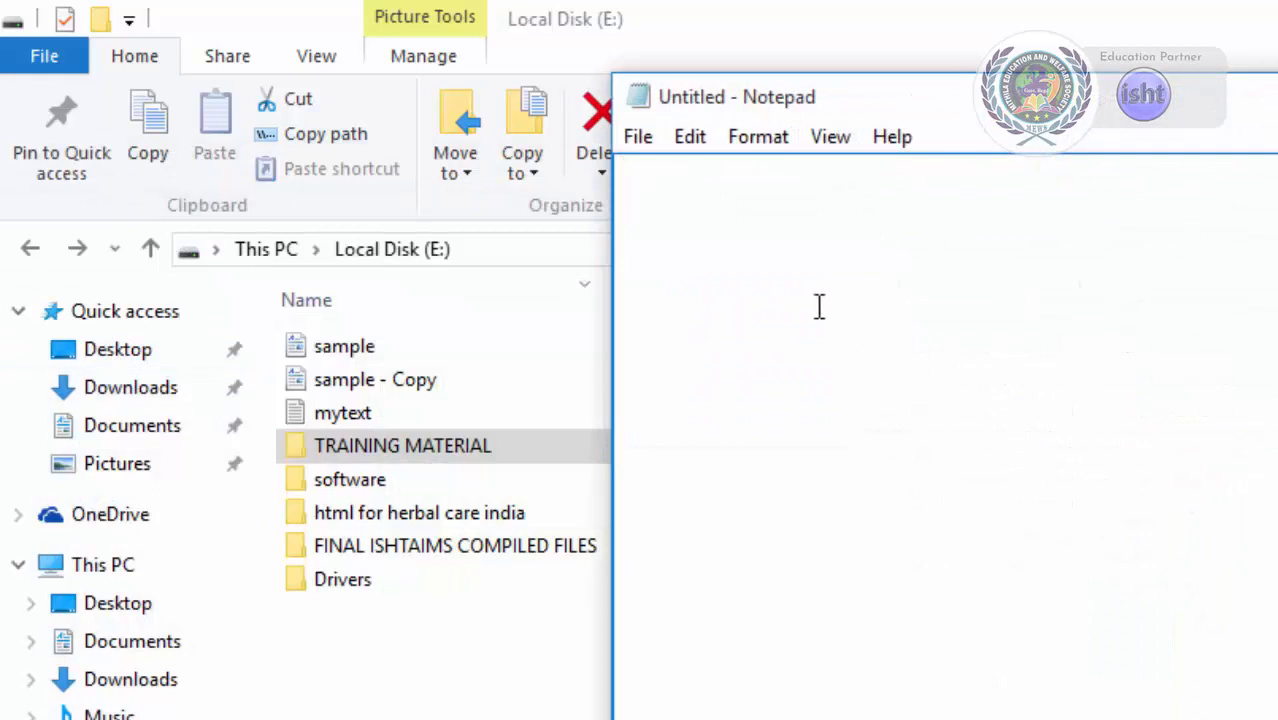
pyautogui.rightClick(813, 289)
pyautogui.click(880, 424)
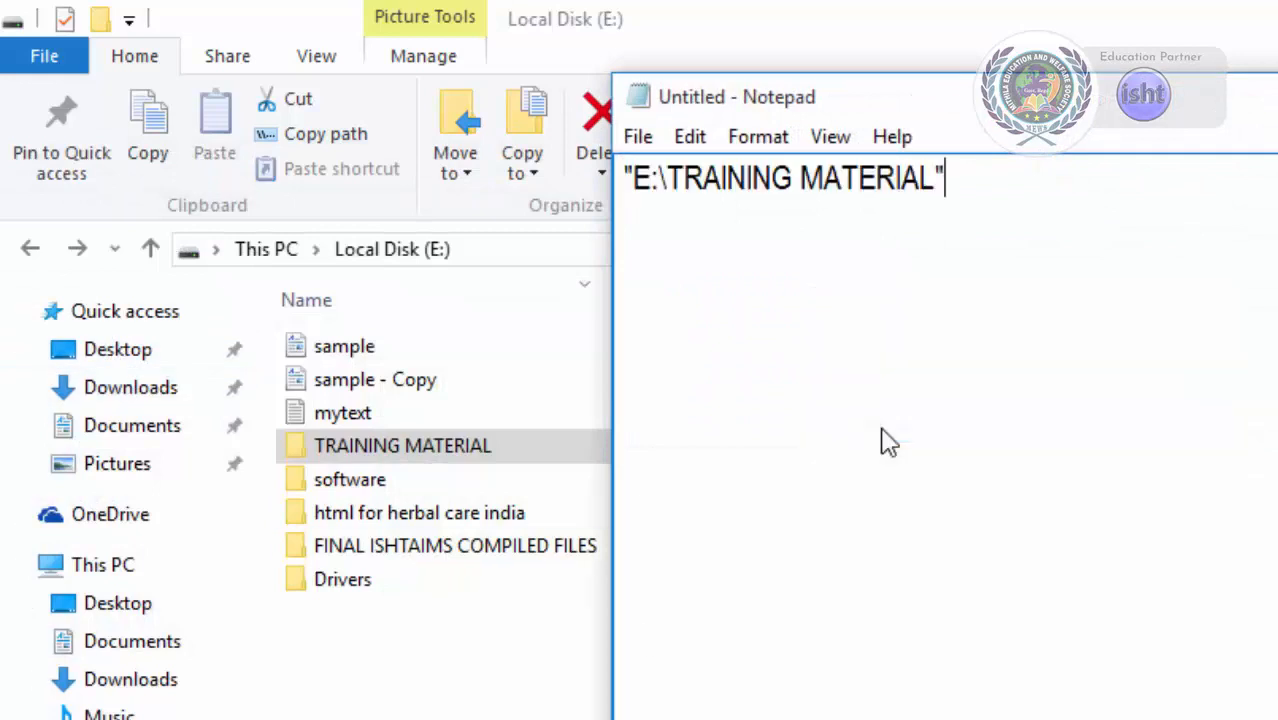
pyautogui.moveTo(760, 96); pyautogui.dragTo(872, 401)
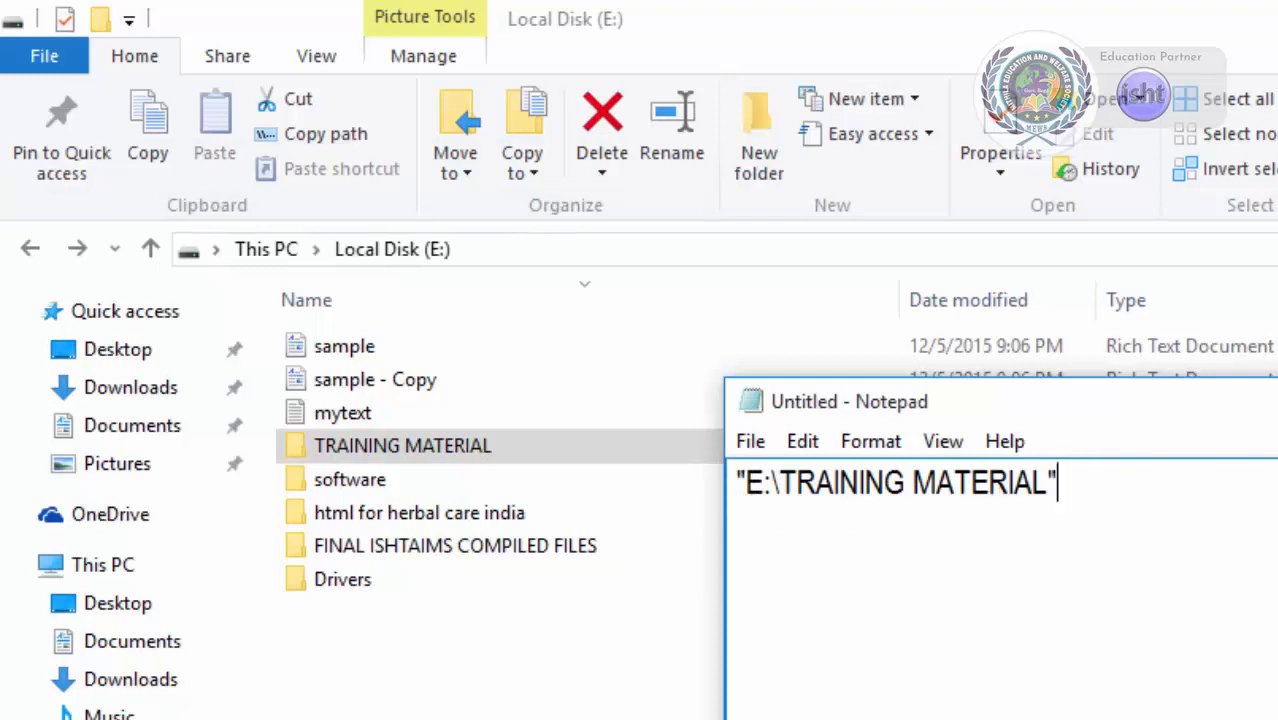
pyautogui.click(510, 670)
# Open the Pictures folder and copy the image IMG-20150530-WA0024.
pyautogui.click(520, 252)
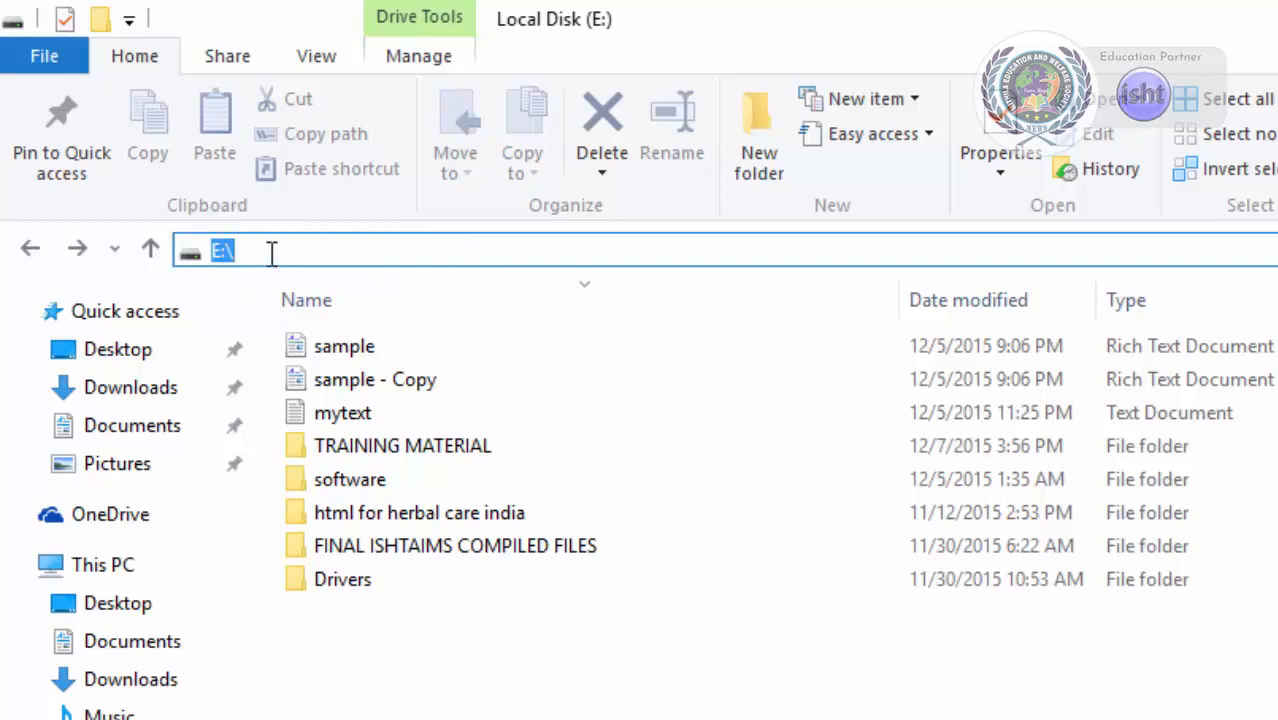
pyautogui.click(115, 463)
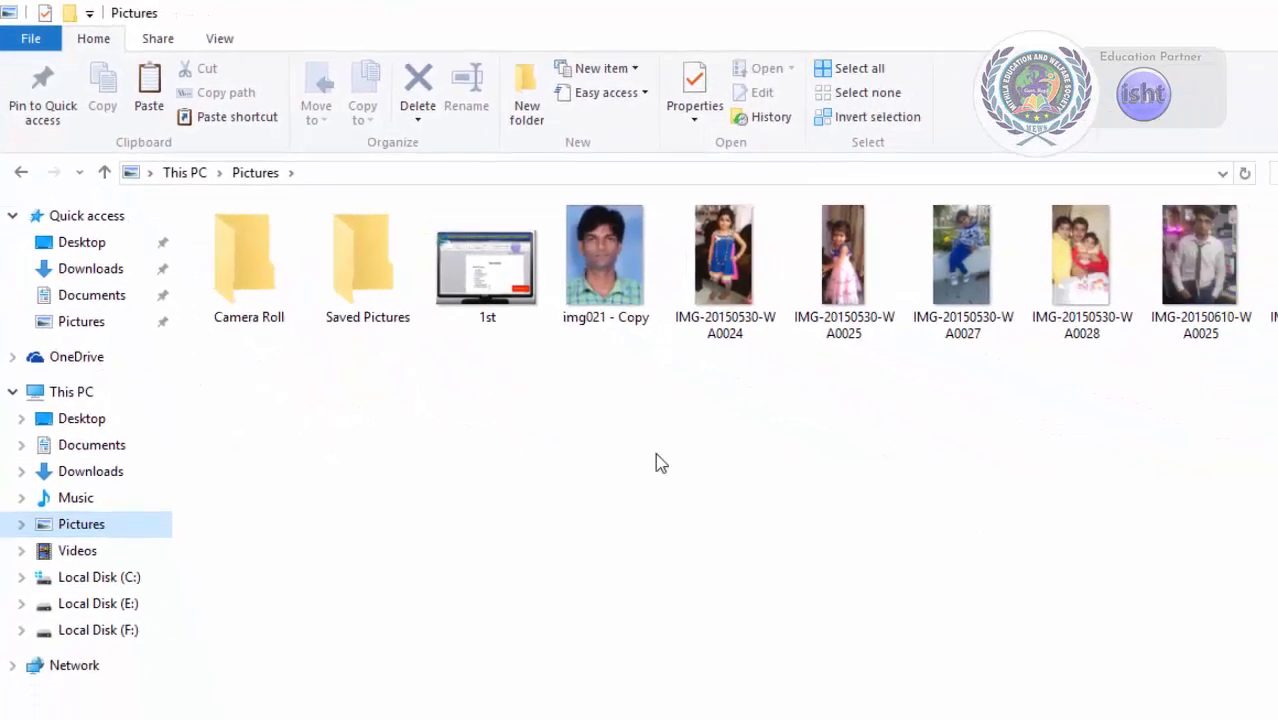
pyautogui.click(738, 300)
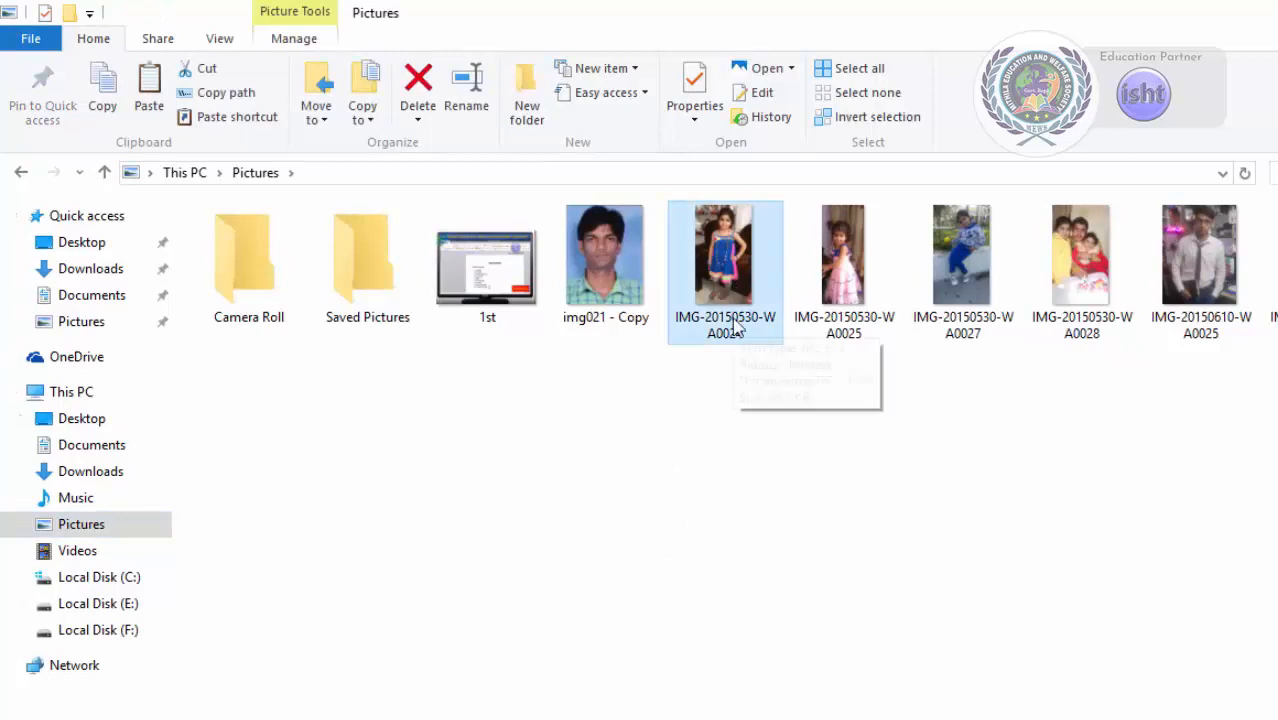
pyautogui.click(100, 88)
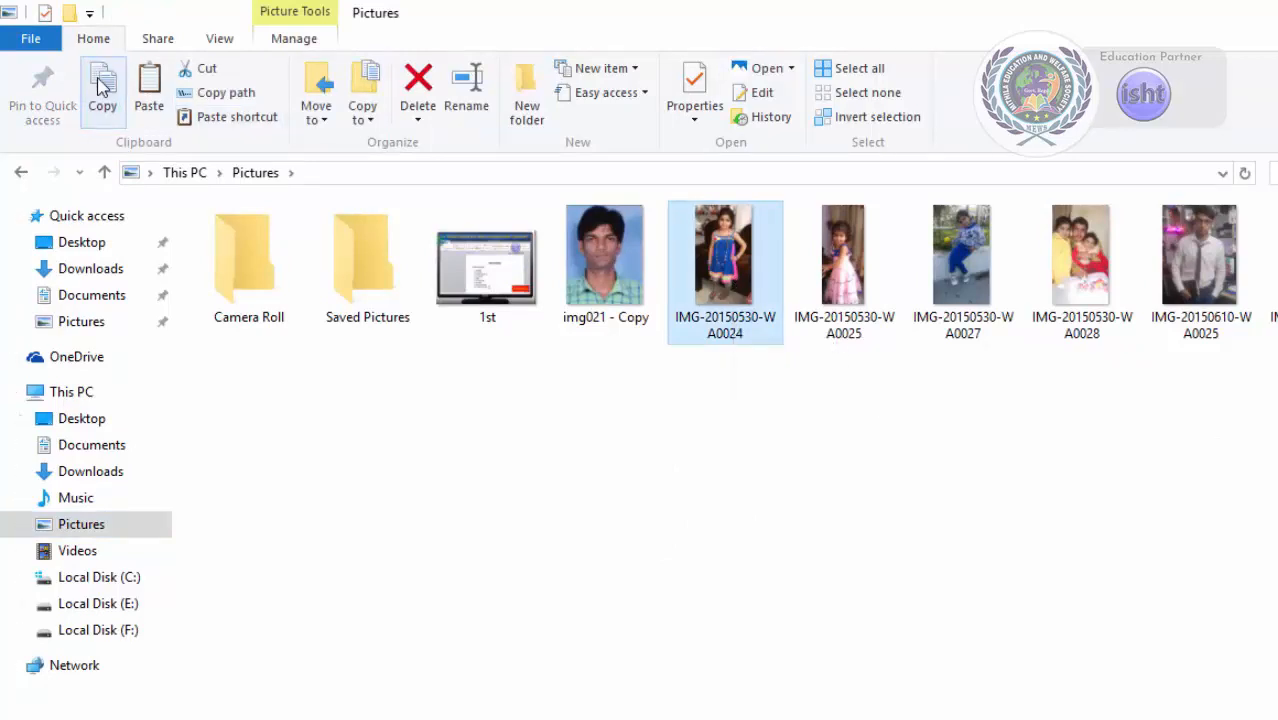
# Paste a shortcut to the copied image into Local Disk (E:) and open the shortcut.
pyautogui.click(82, 605)
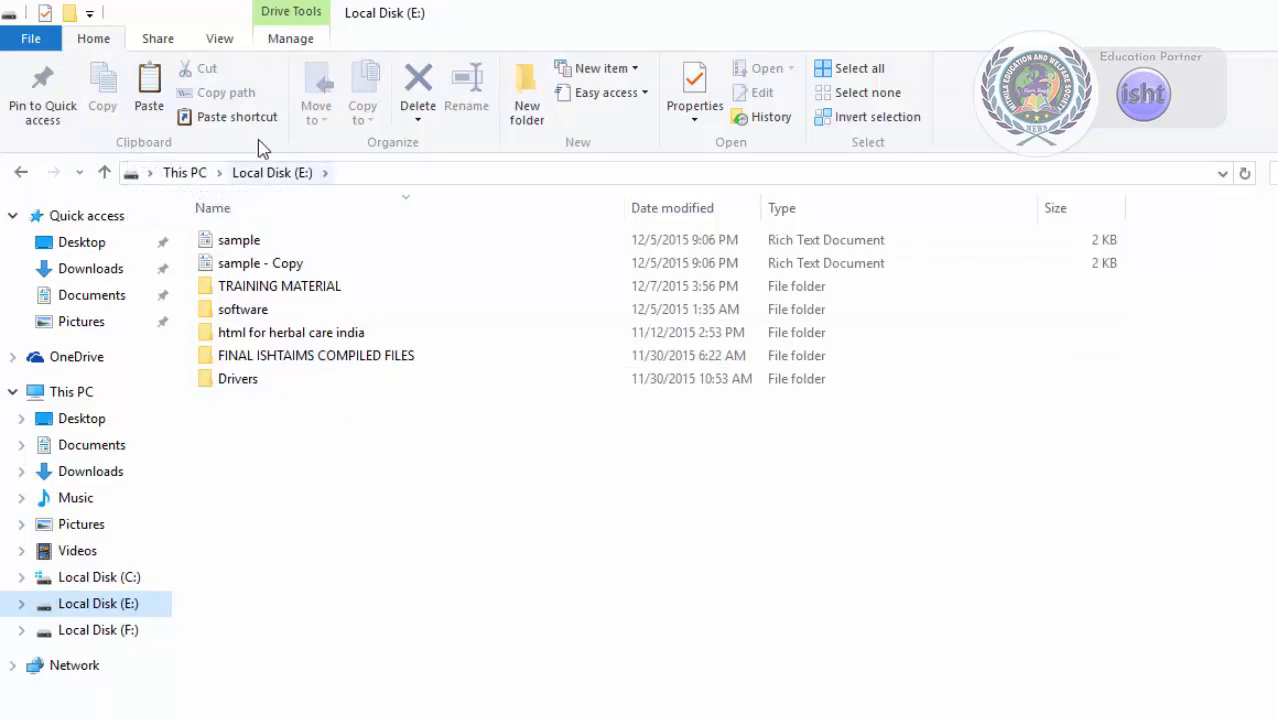
pyautogui.click(236, 118)
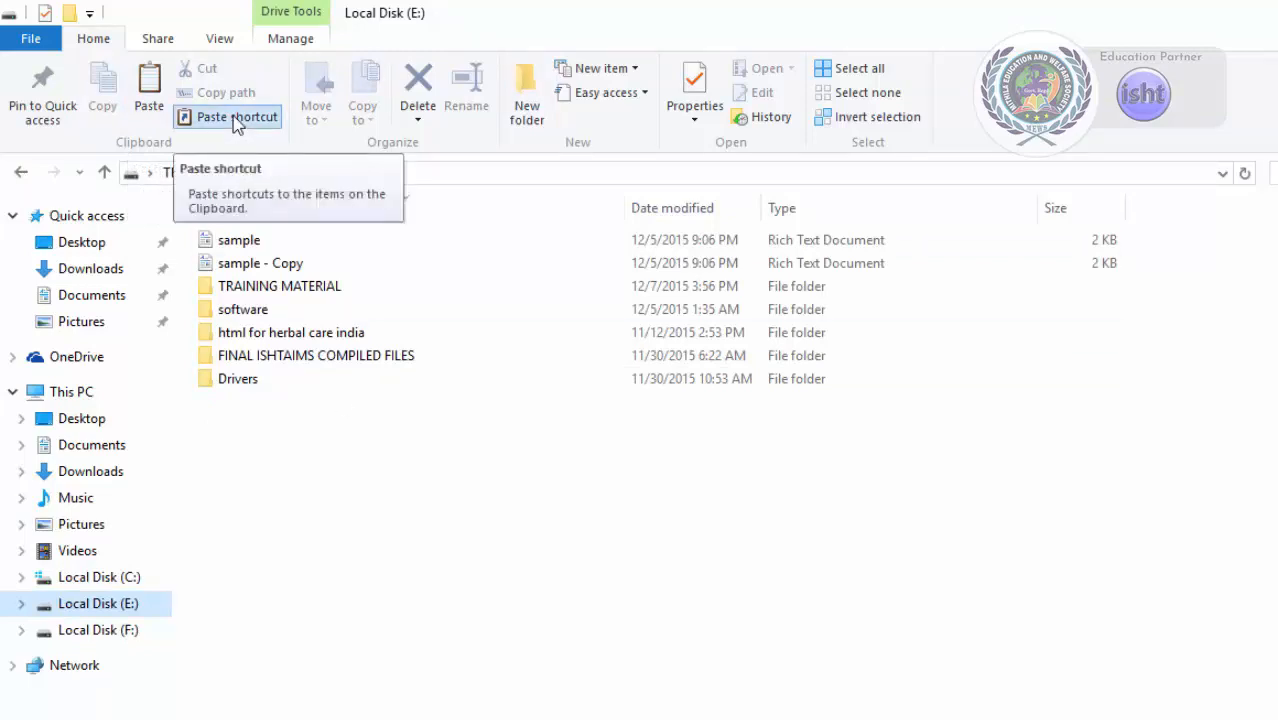
pyautogui.click(290, 532)
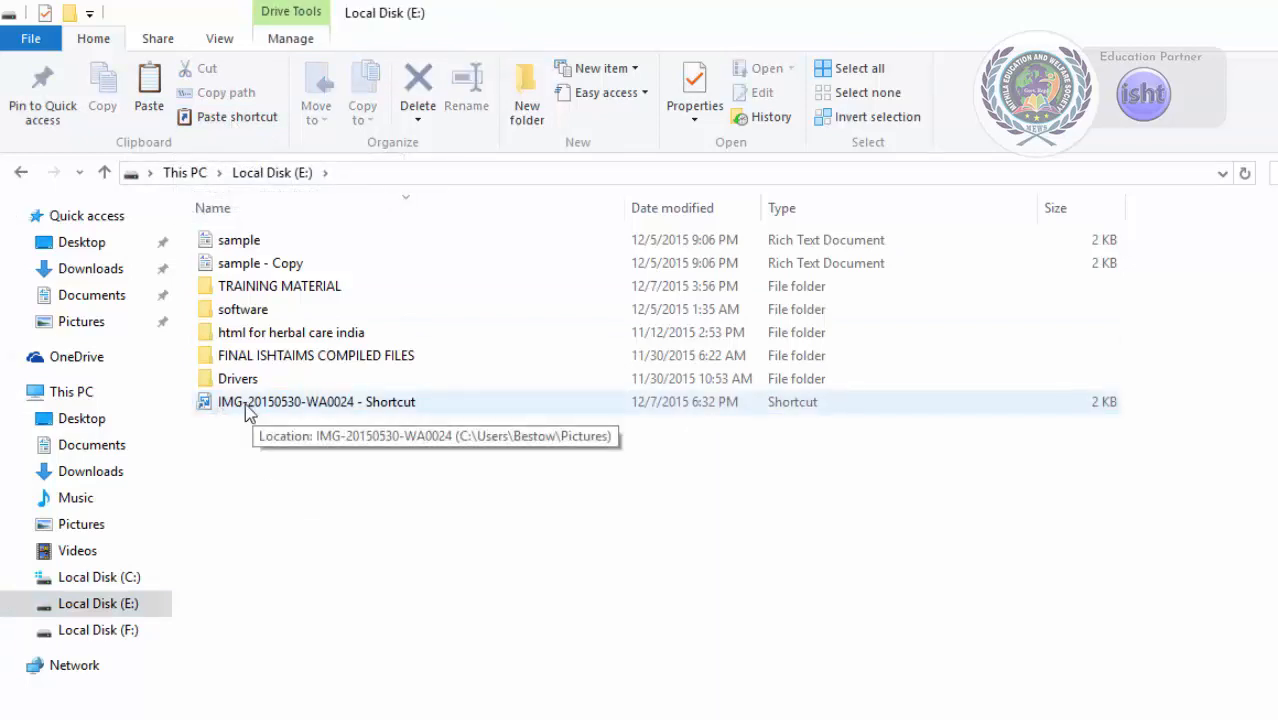
pyautogui.click(361, 405)
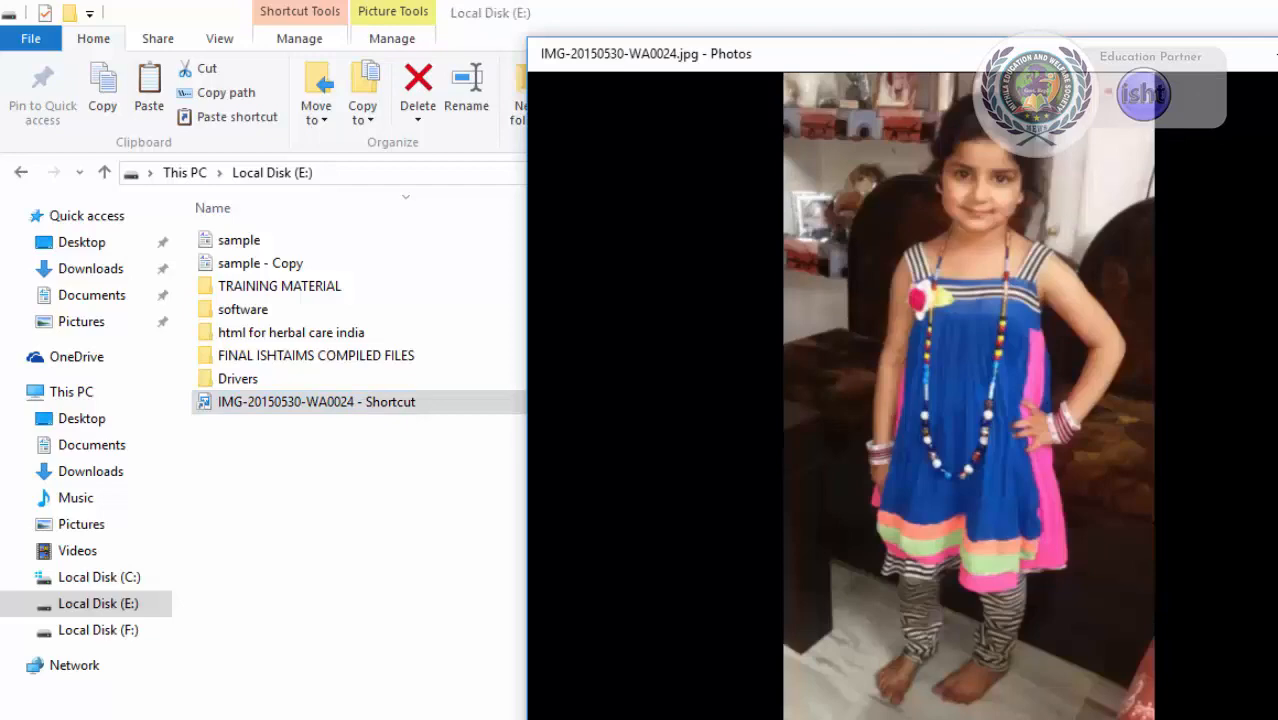
# Close the photo viewer showing the opened image.
pyautogui.click(1277, 53)
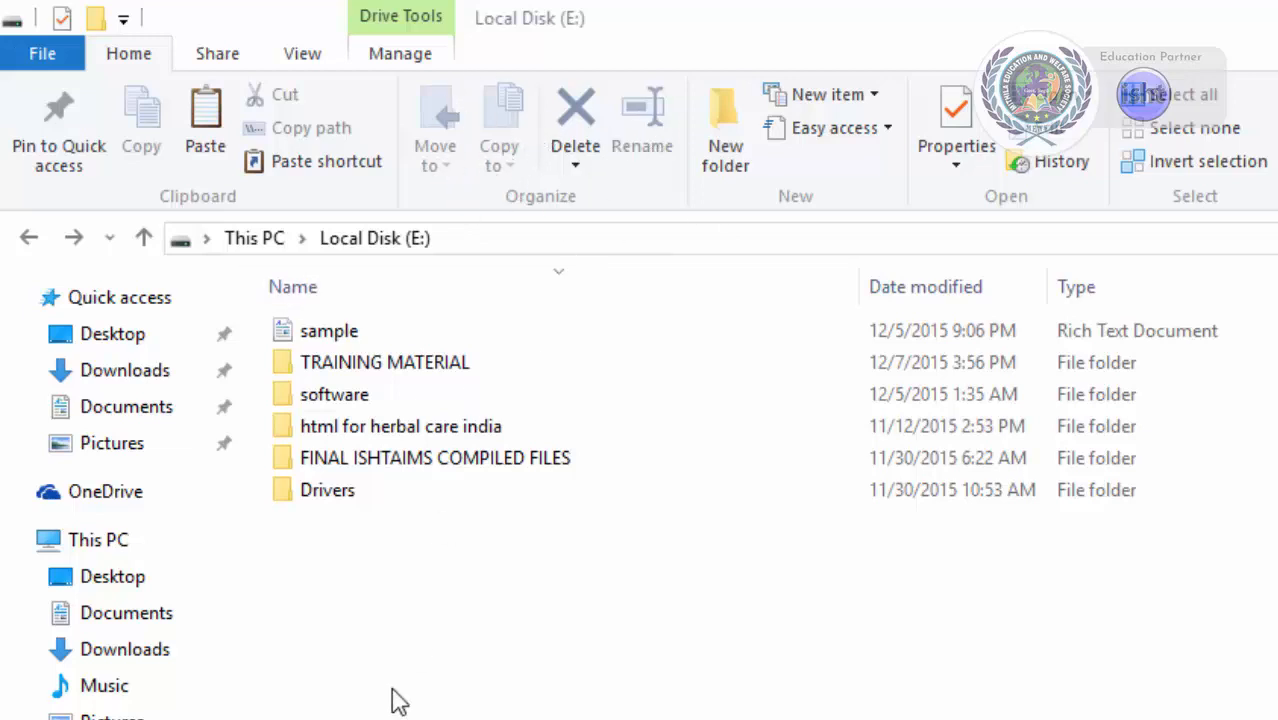
pyautogui.click(320, 340)
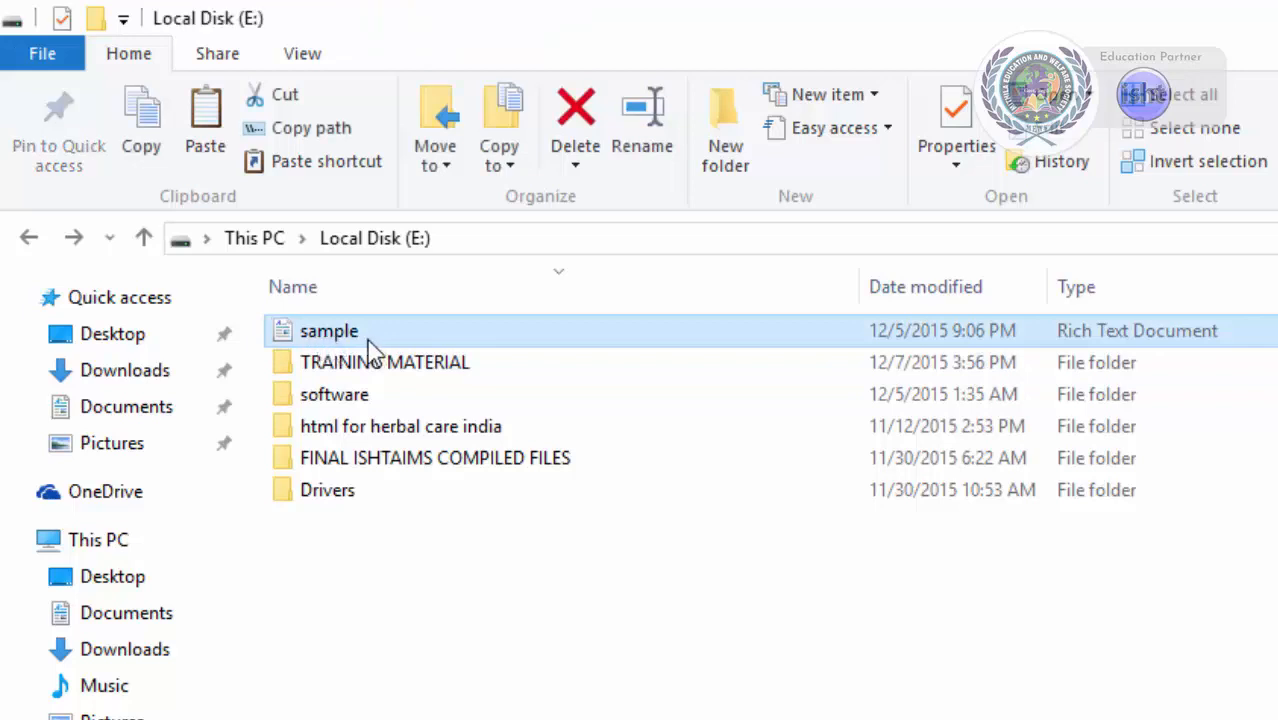
pyautogui.click(437, 160)
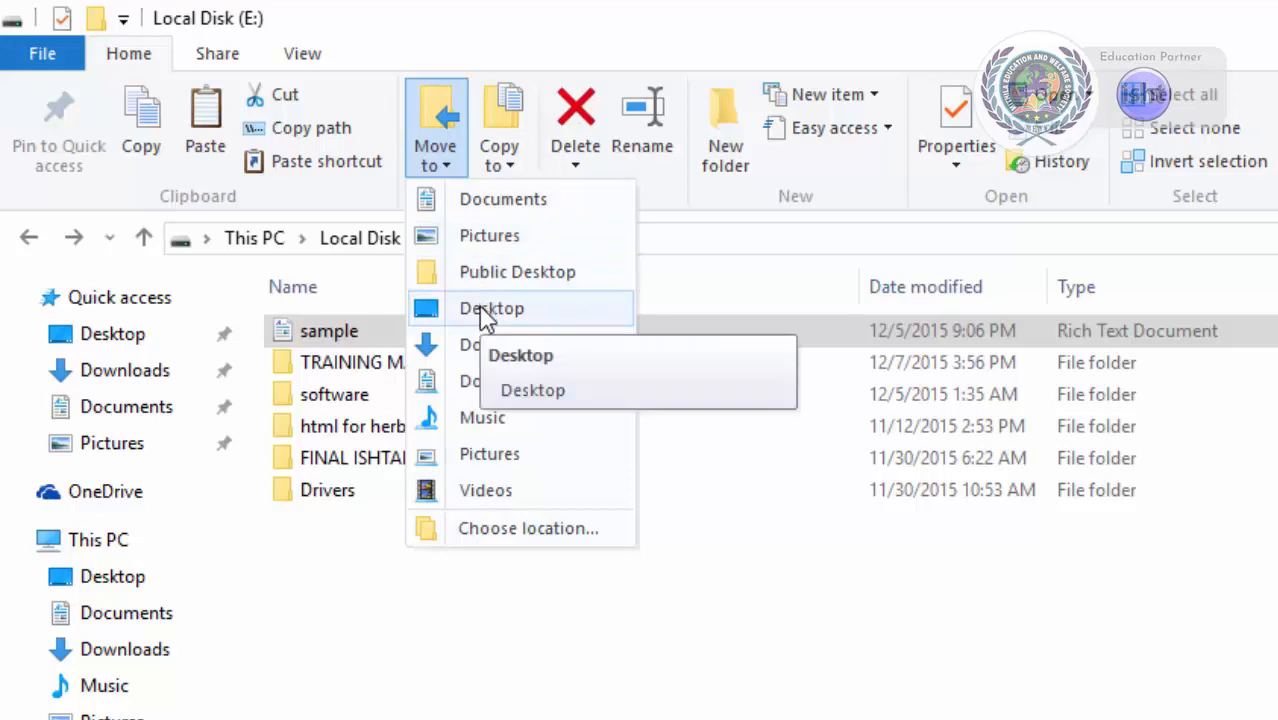
pyautogui.click(484, 530)
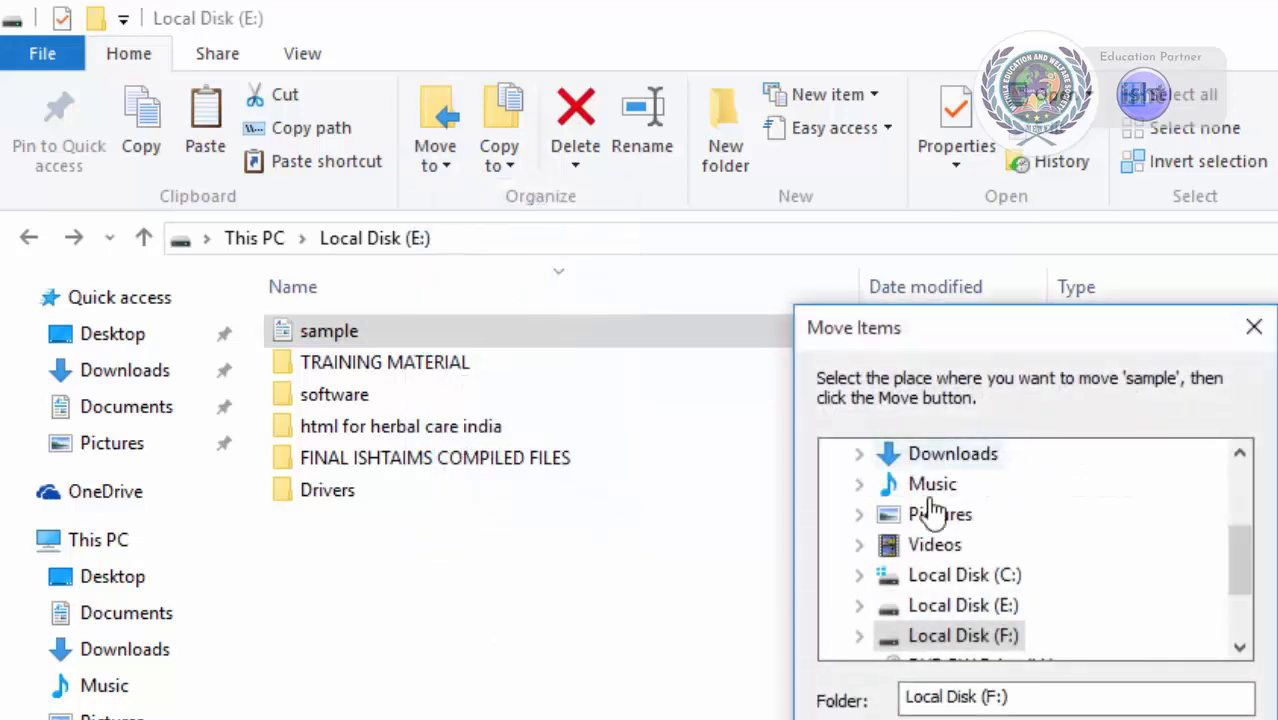
pyautogui.click(1205, 719)
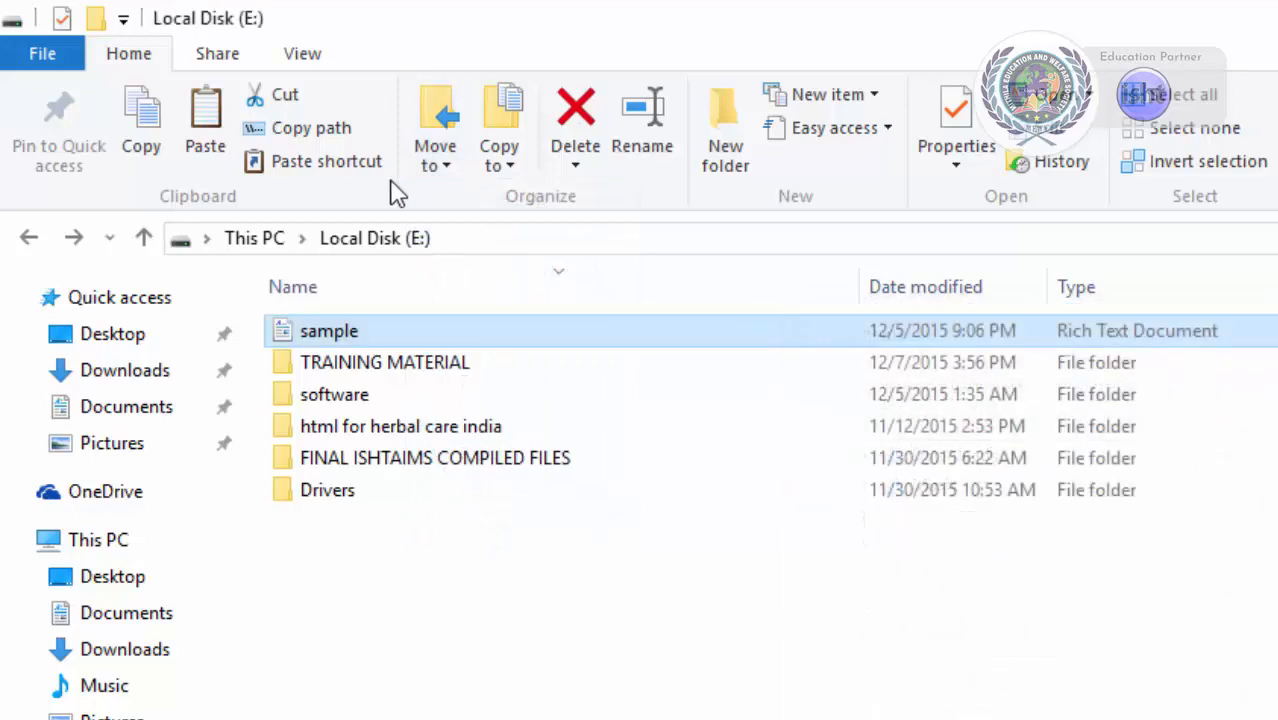
# Move the sample file from Local Disk (E:) to the Desktop.
pyautogui.click(450, 160)
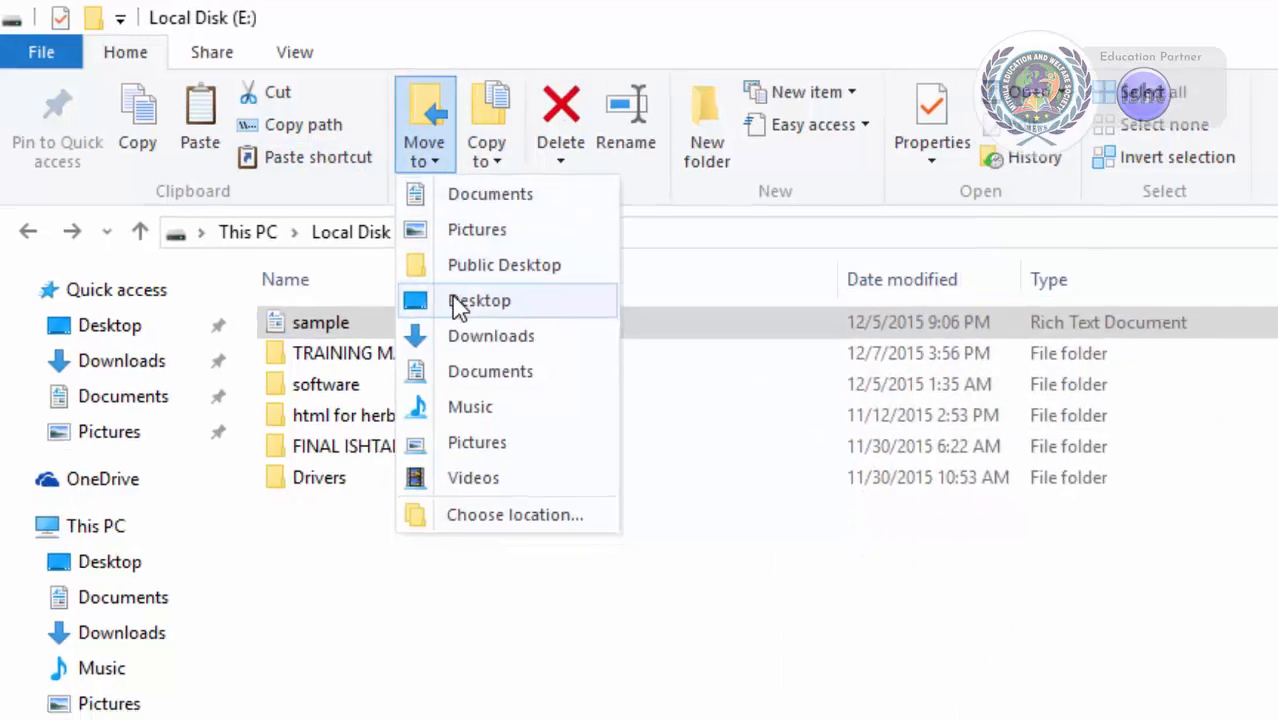
pyautogui.click(478, 301)
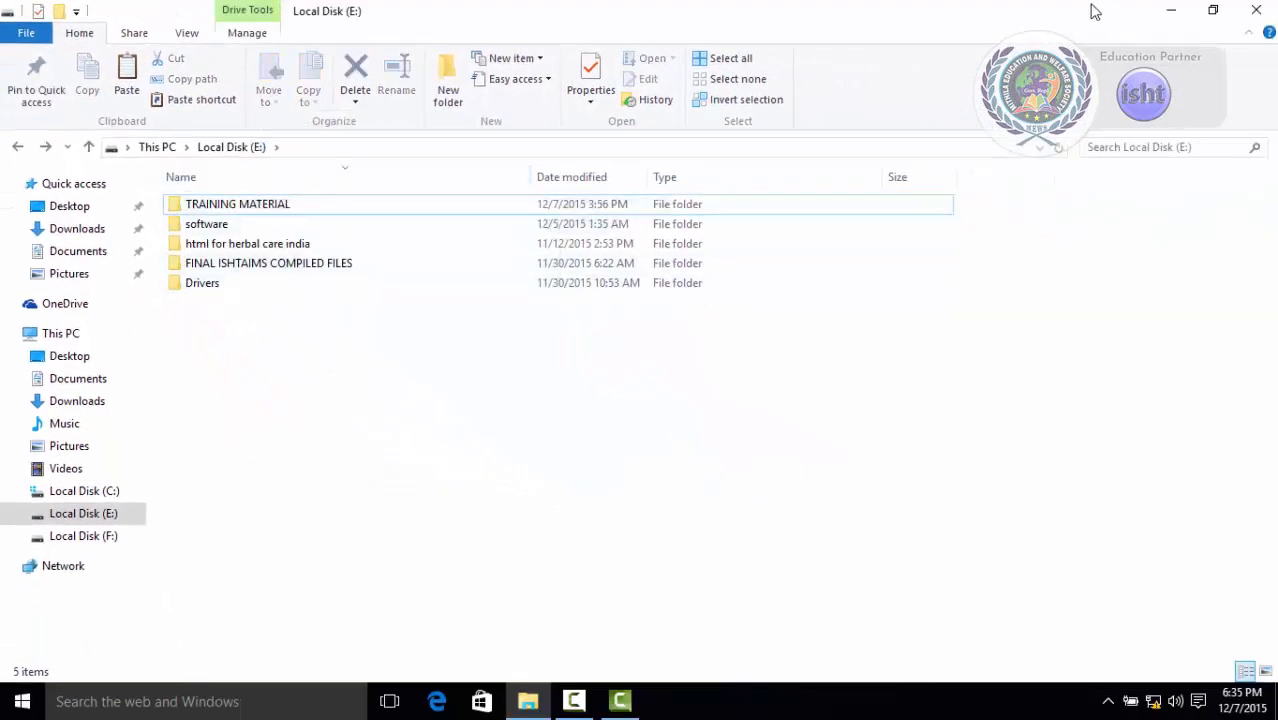
# Minimize File Explorer to check the Desktop, then bring the Explorer window back.
pyautogui.click(1170, 12)
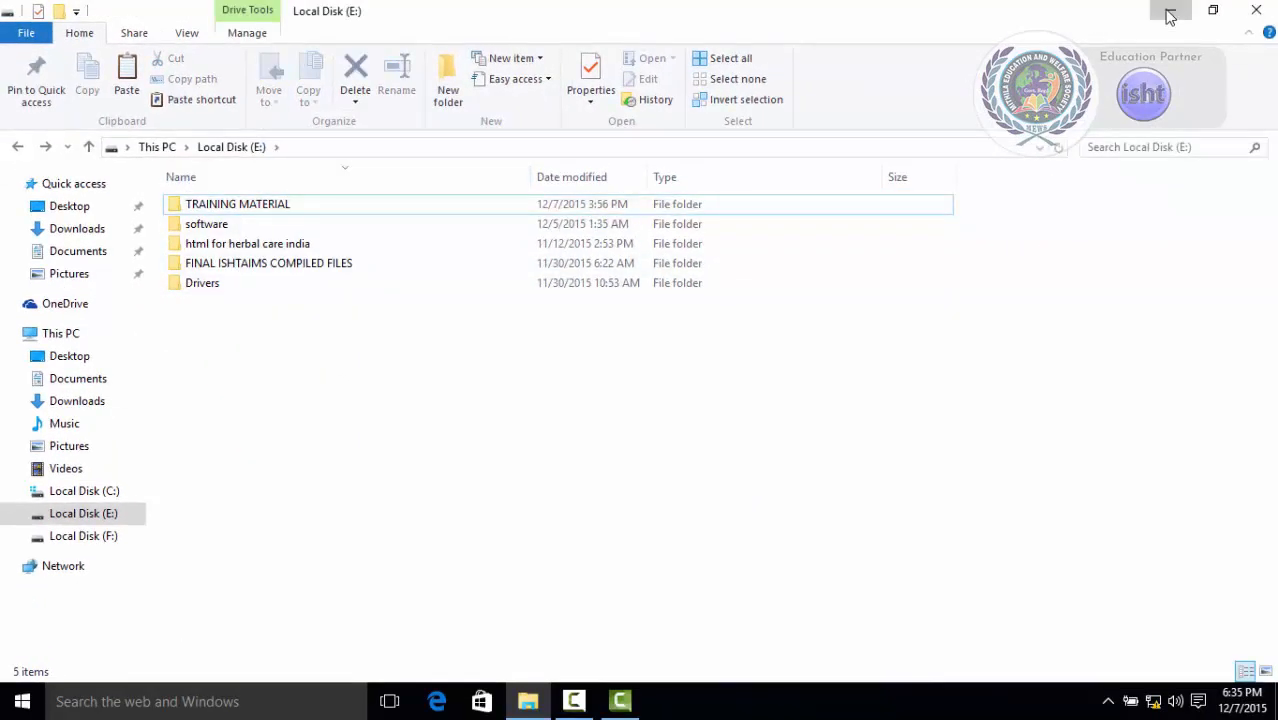
pyautogui.click(1170, 12)
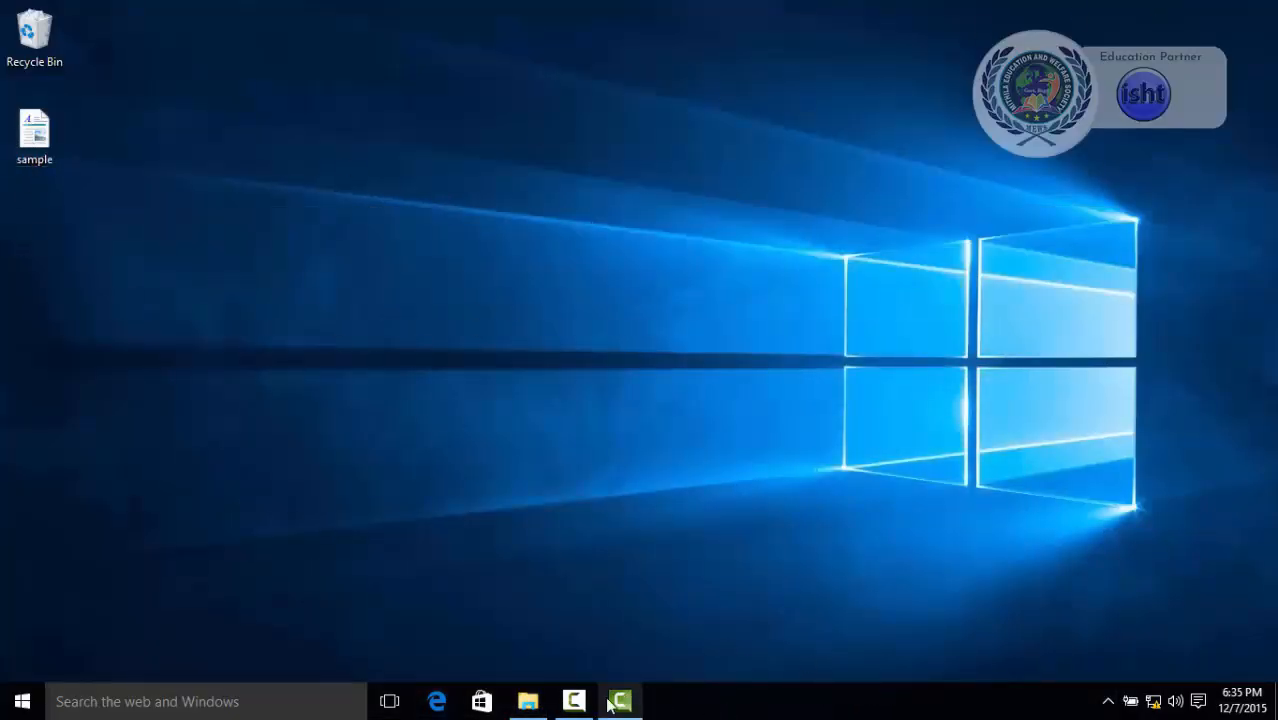
pyautogui.click(528, 700)
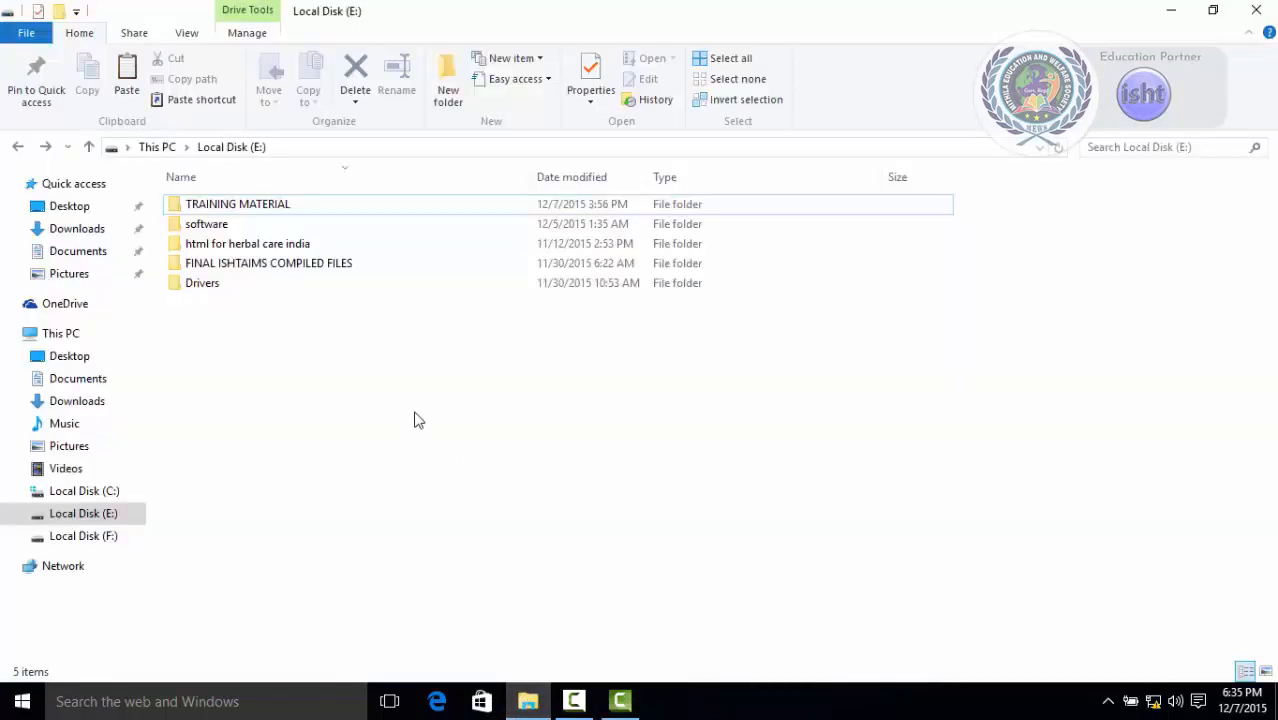
# Undo the move of the sample file in Local Disk (E:).
pyautogui.rightClick(1036, 366)
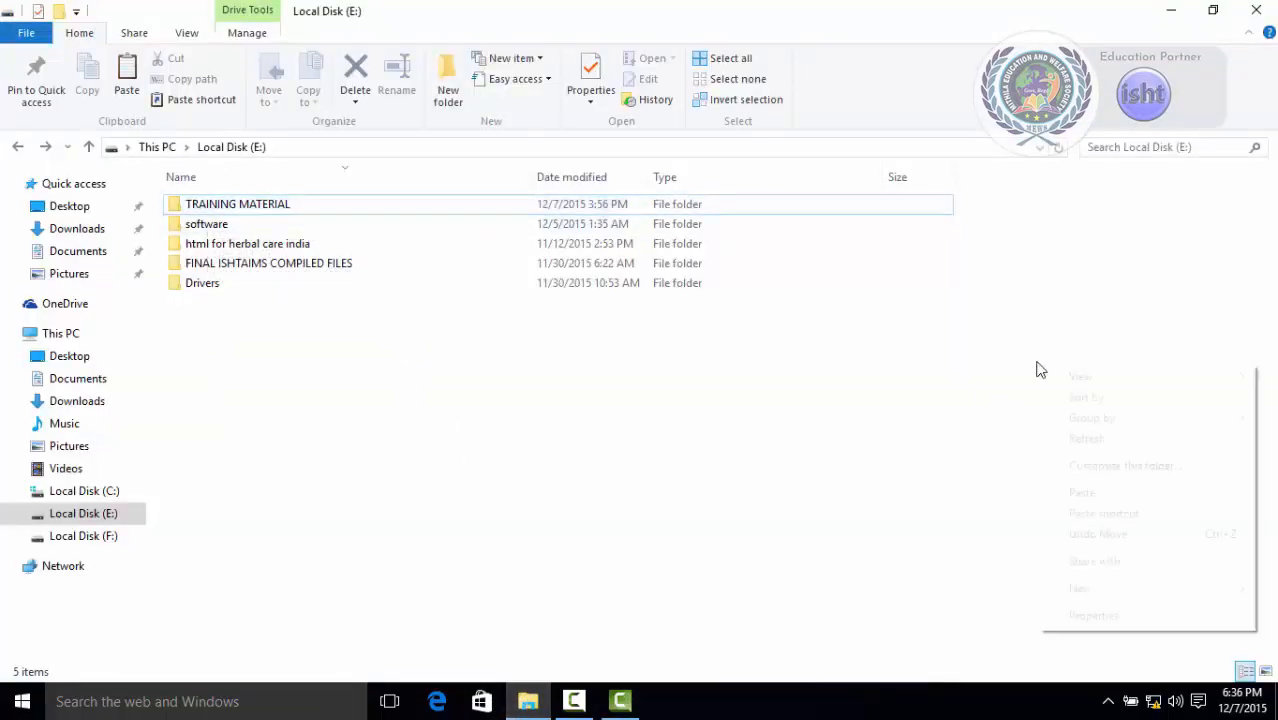
pyautogui.click(1100, 536)
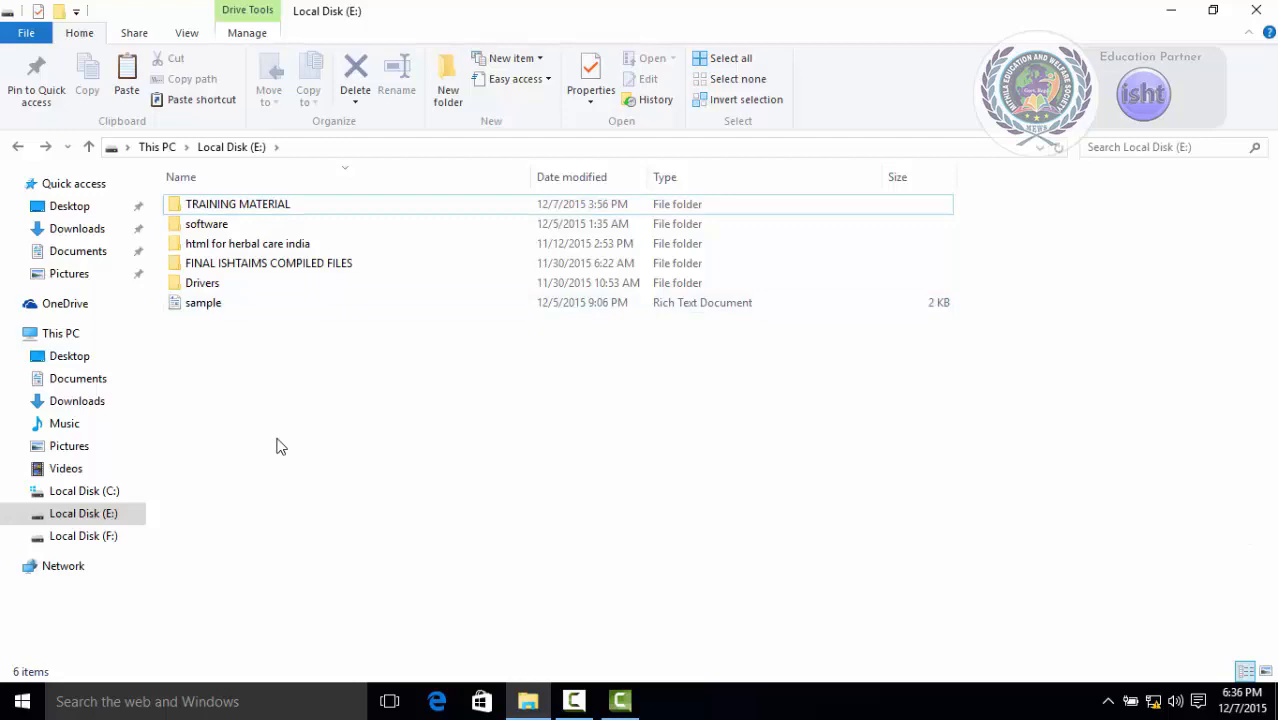
# Copy the sample file into a new folder named NEW FILES created inside Documents.
pyautogui.click(226, 309)
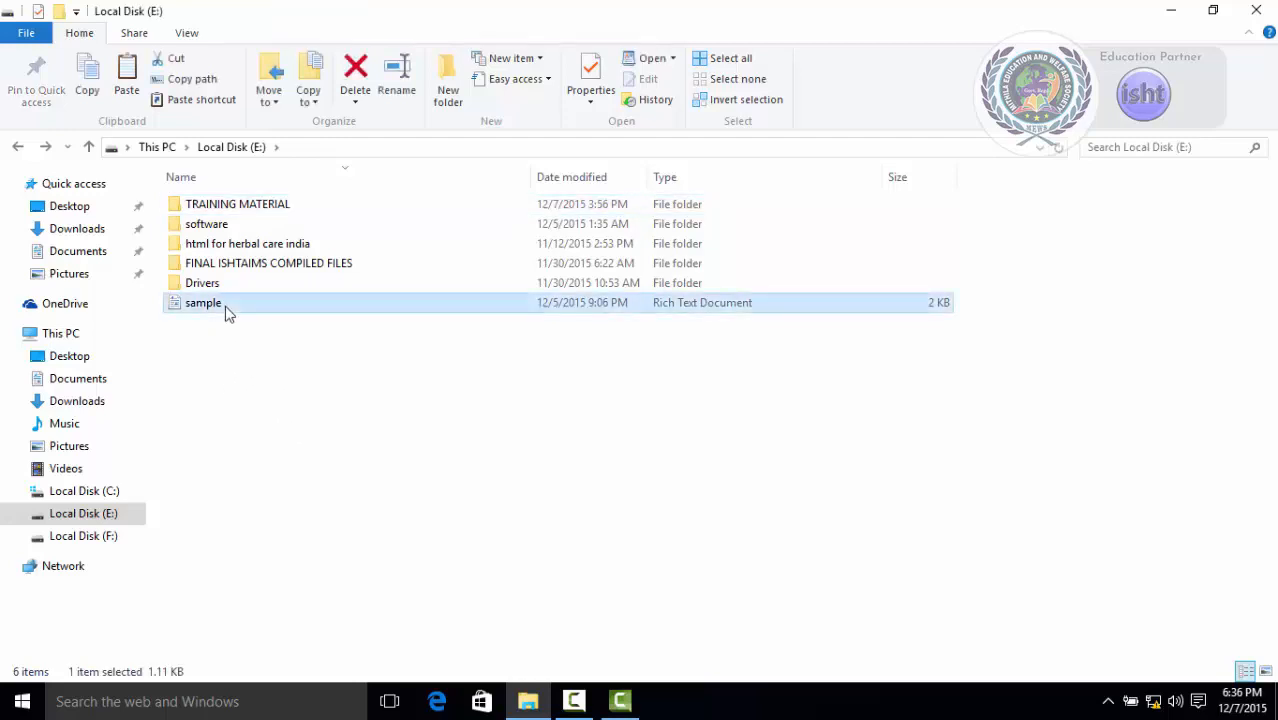
pyautogui.click(309, 102)
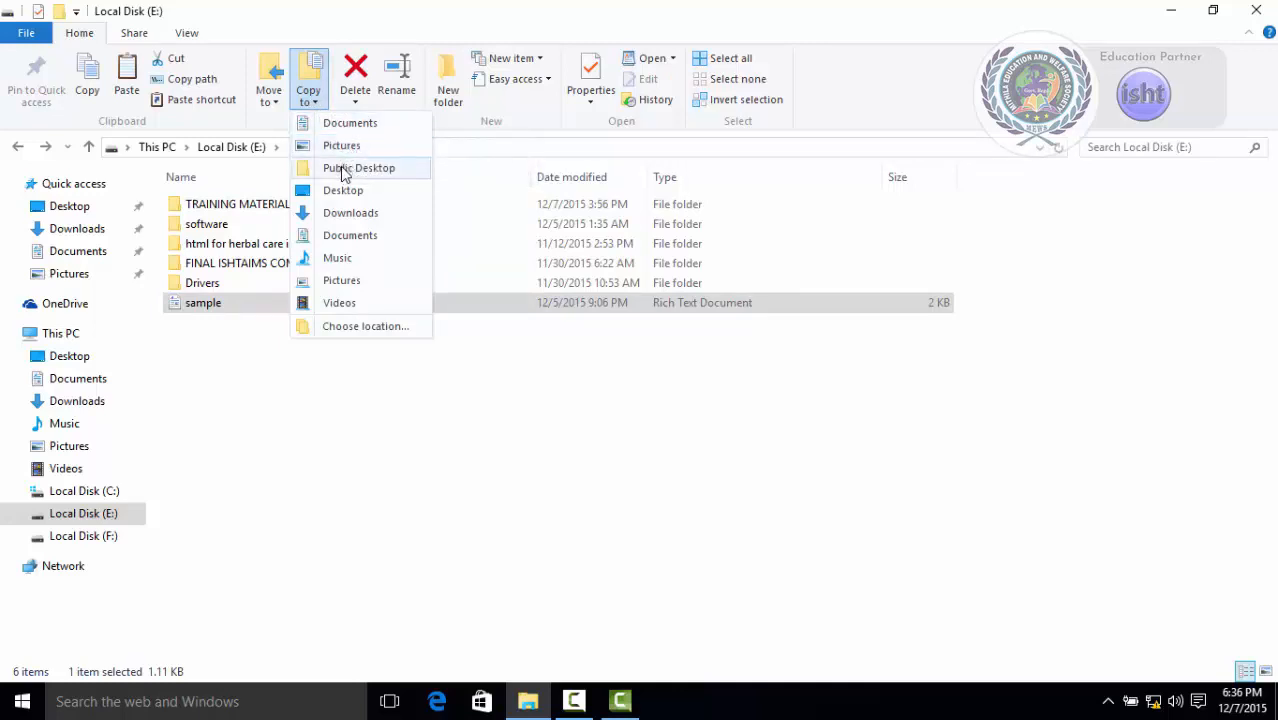
pyautogui.click(366, 326)
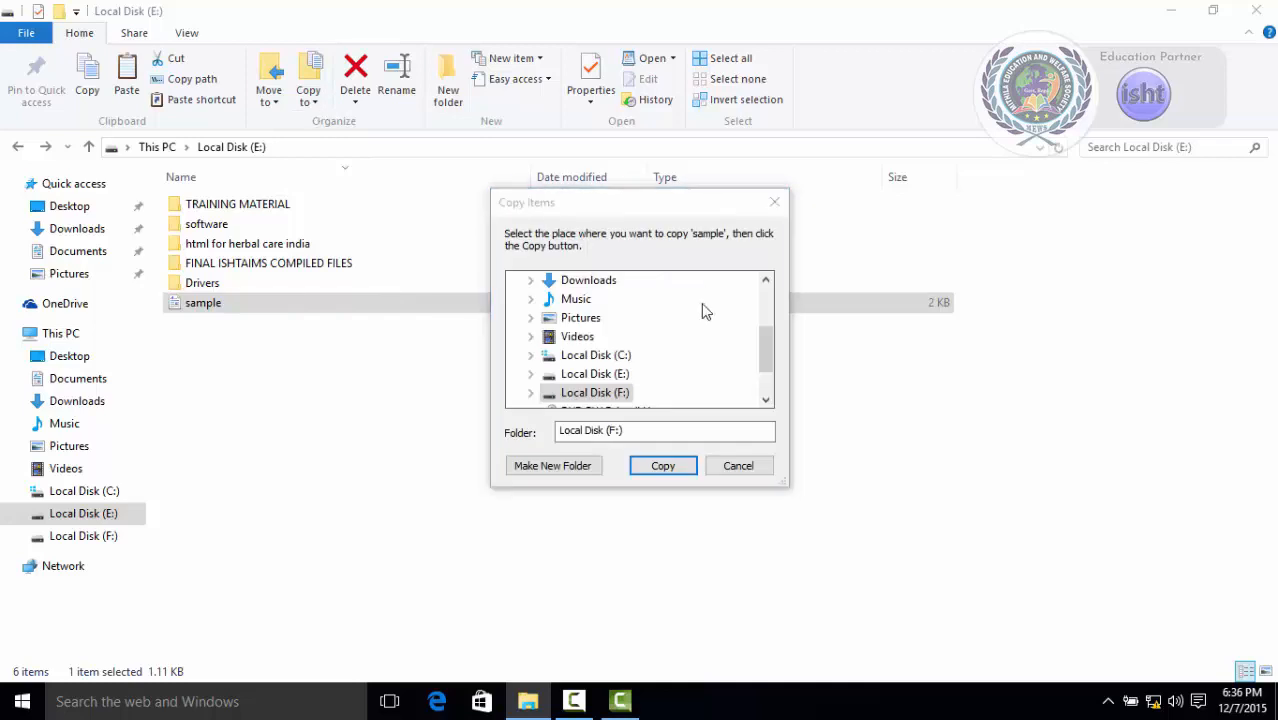
pyautogui.moveTo(772, 341); pyautogui.dragTo(765, 368)
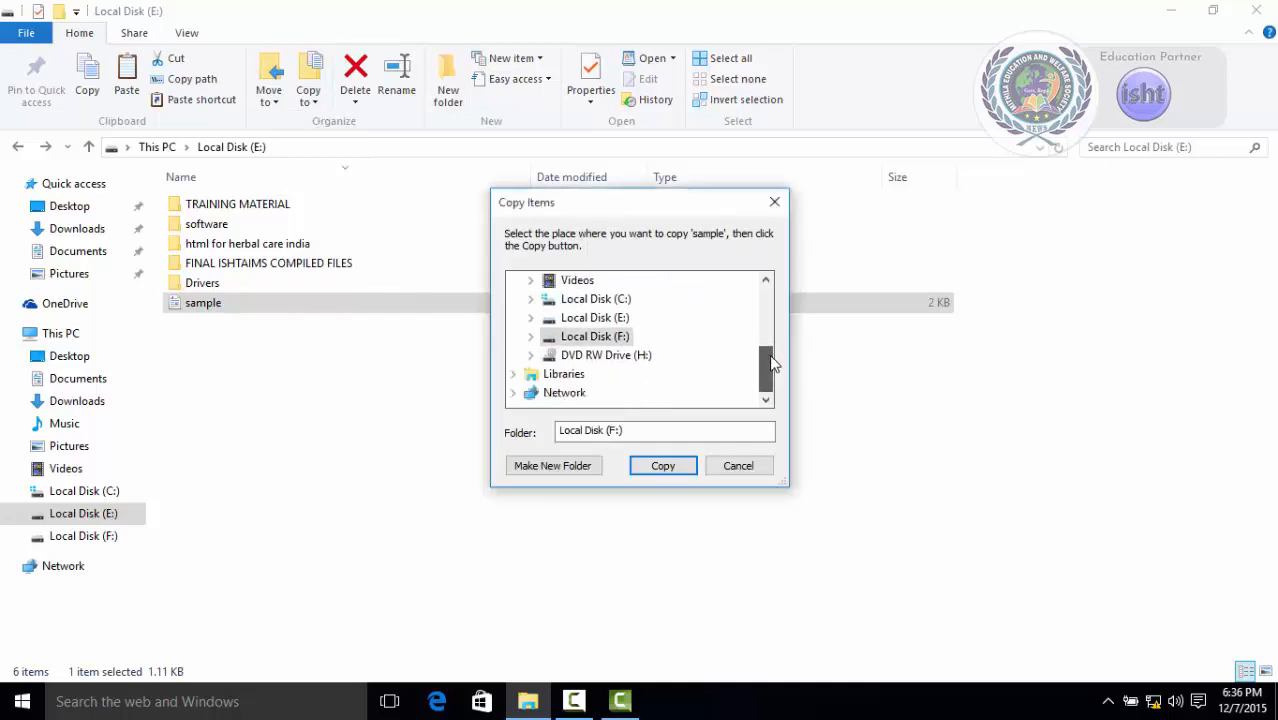
pyautogui.scroll(5, 600, 334)
pyautogui.click(595, 318)
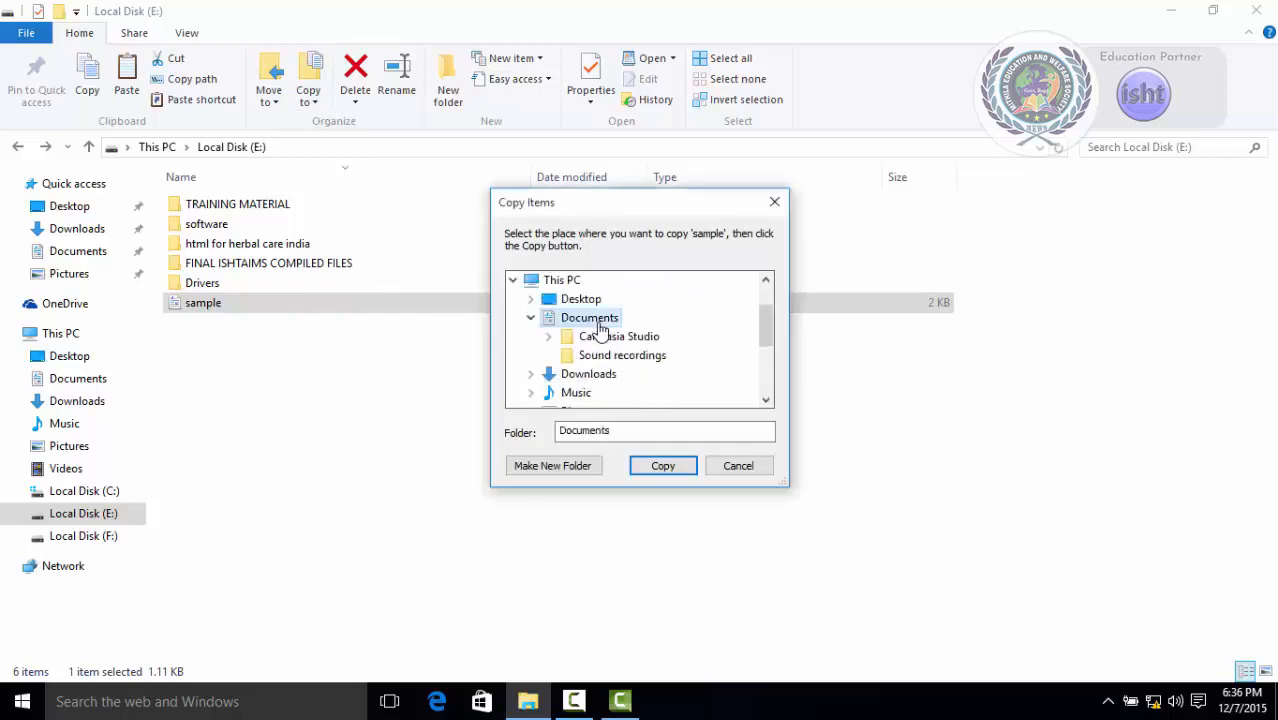
pyautogui.click(560, 466)
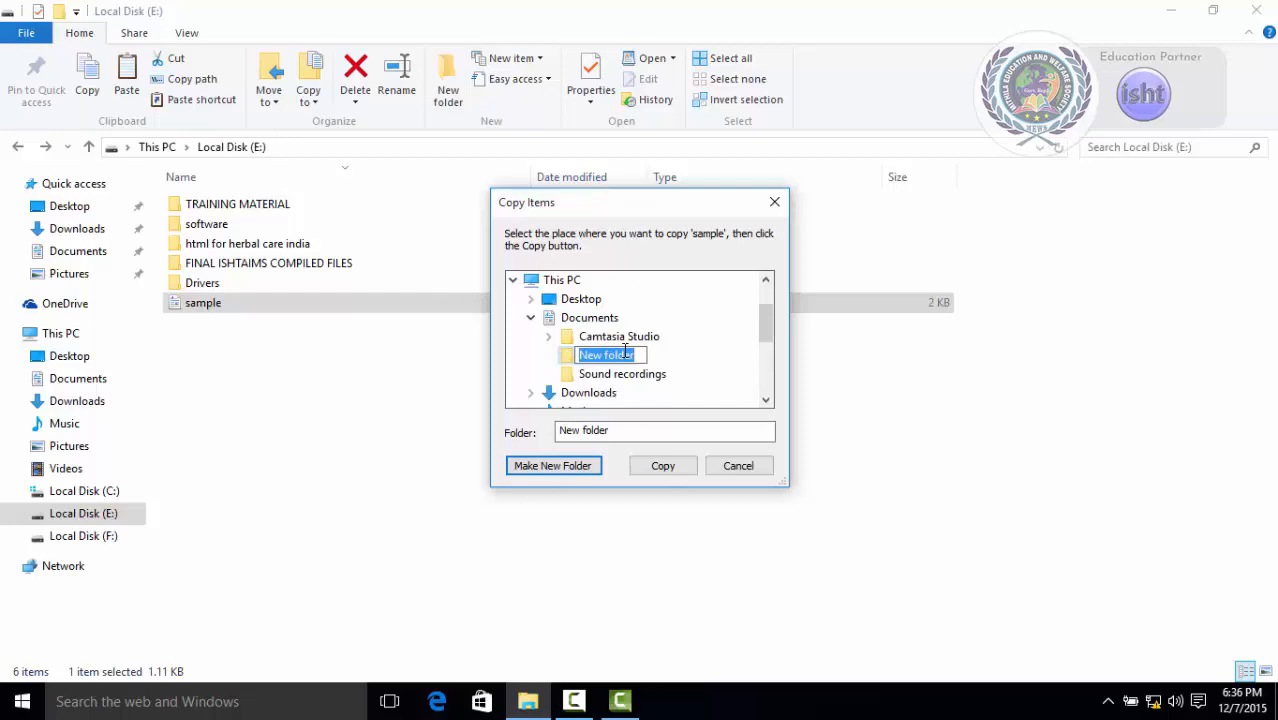
pyautogui.write('NEW')
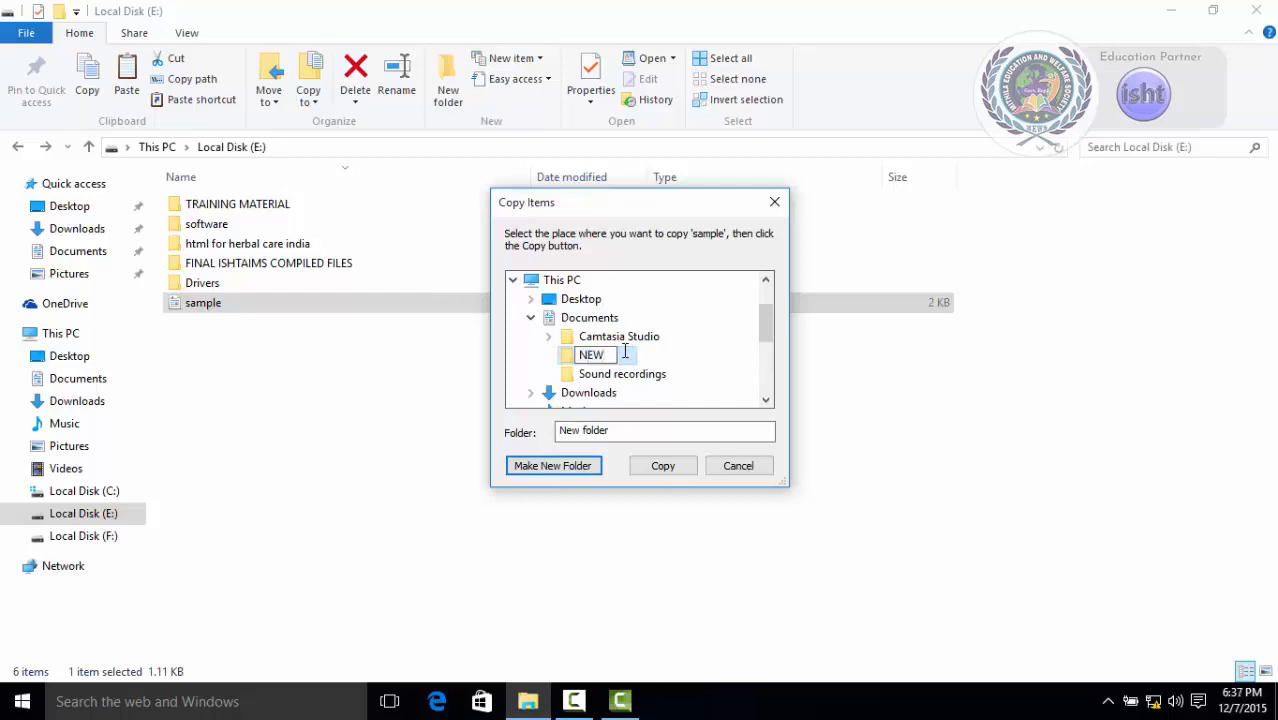
pyautogui.write(' FIL')
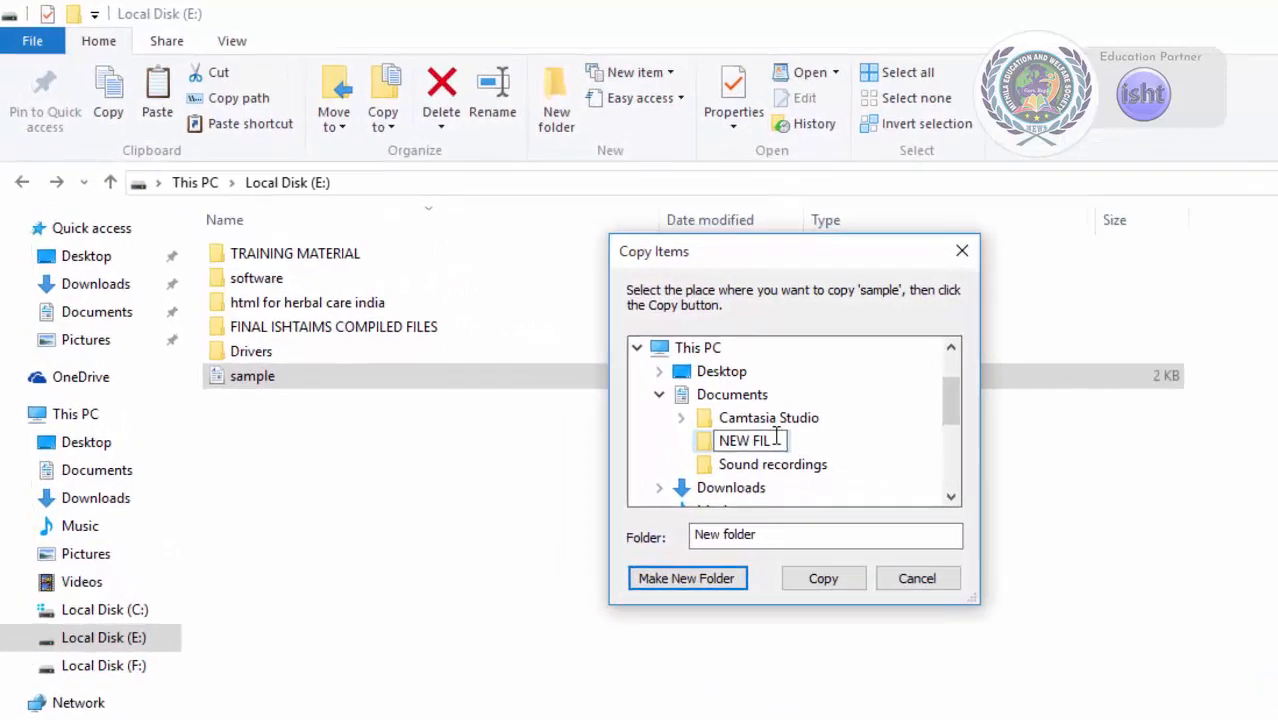
pyautogui.write('ES')
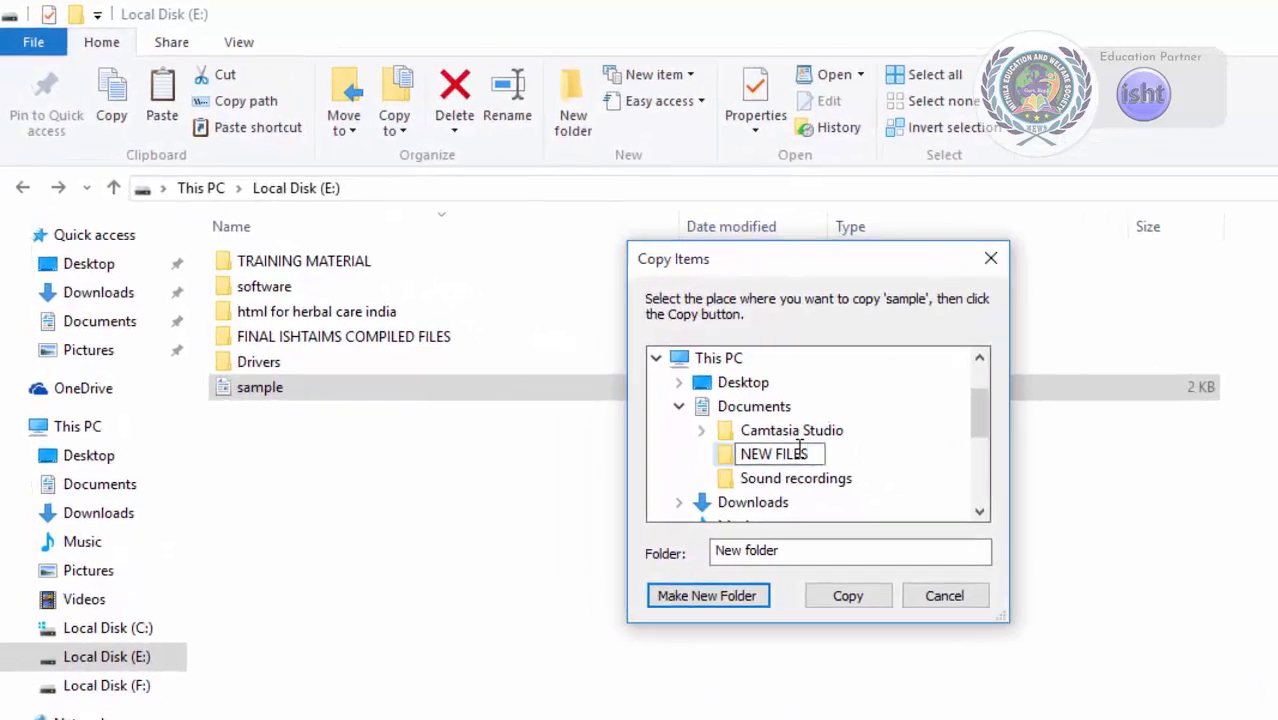
pyautogui.press('Return')
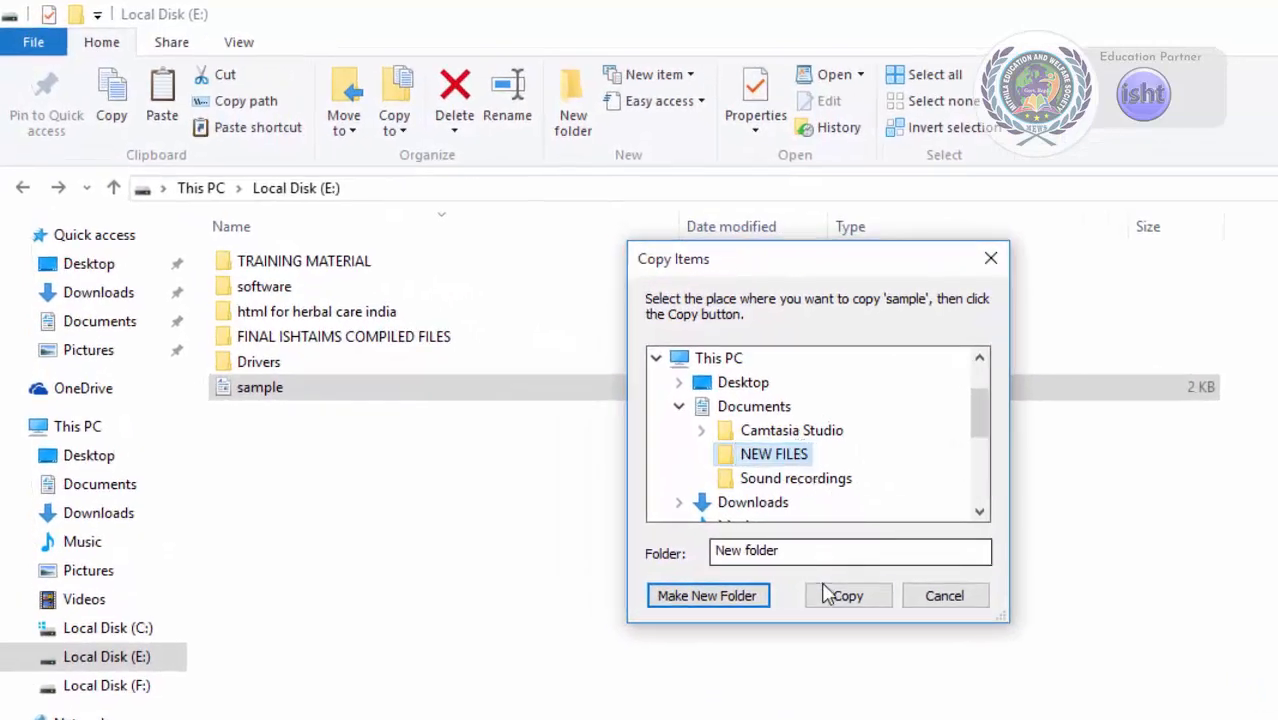
pyautogui.click(827, 598)
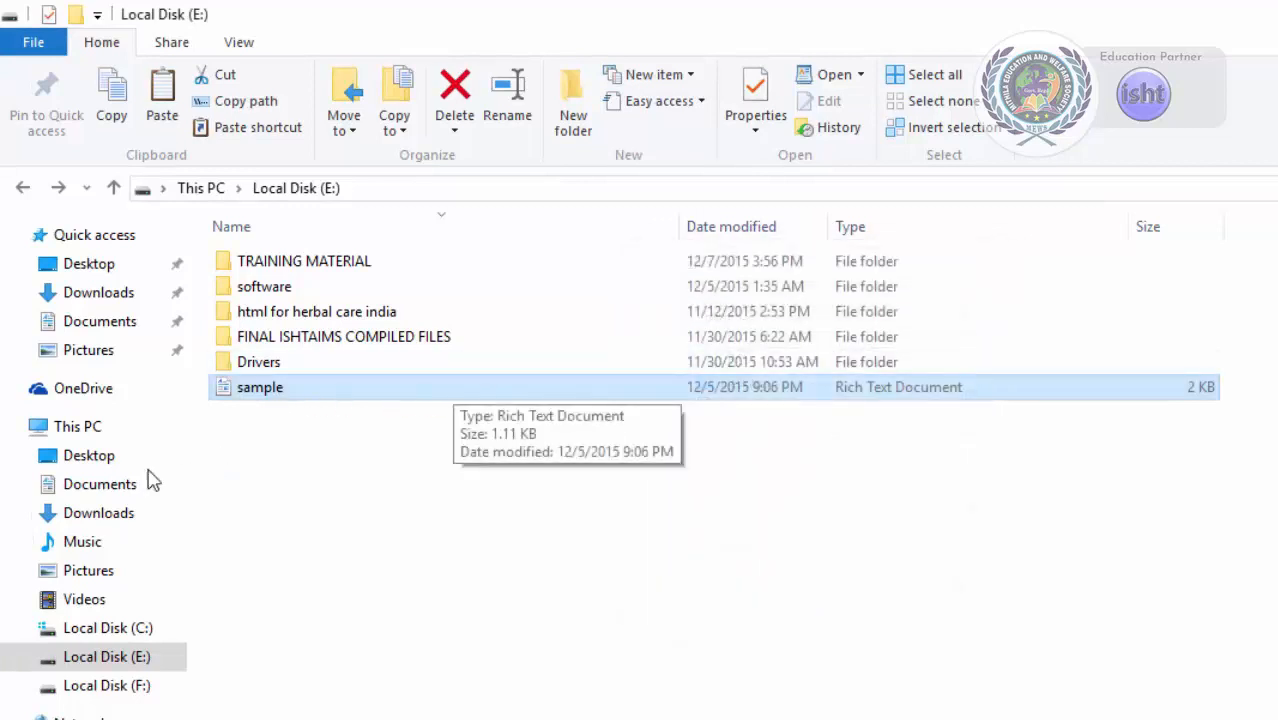
# Open the NEW FILES folder in Documents and delete the copied sample file.
pyautogui.click(100, 325)
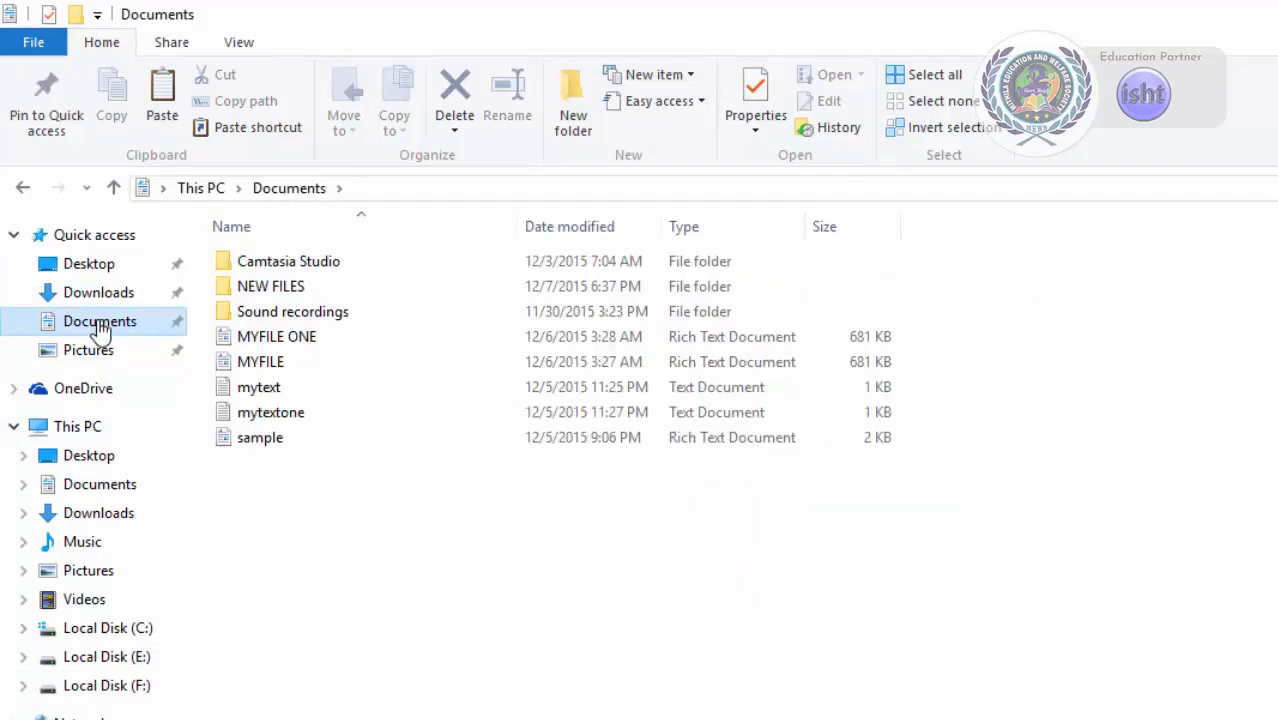
pyautogui.doubleClick(241, 287)
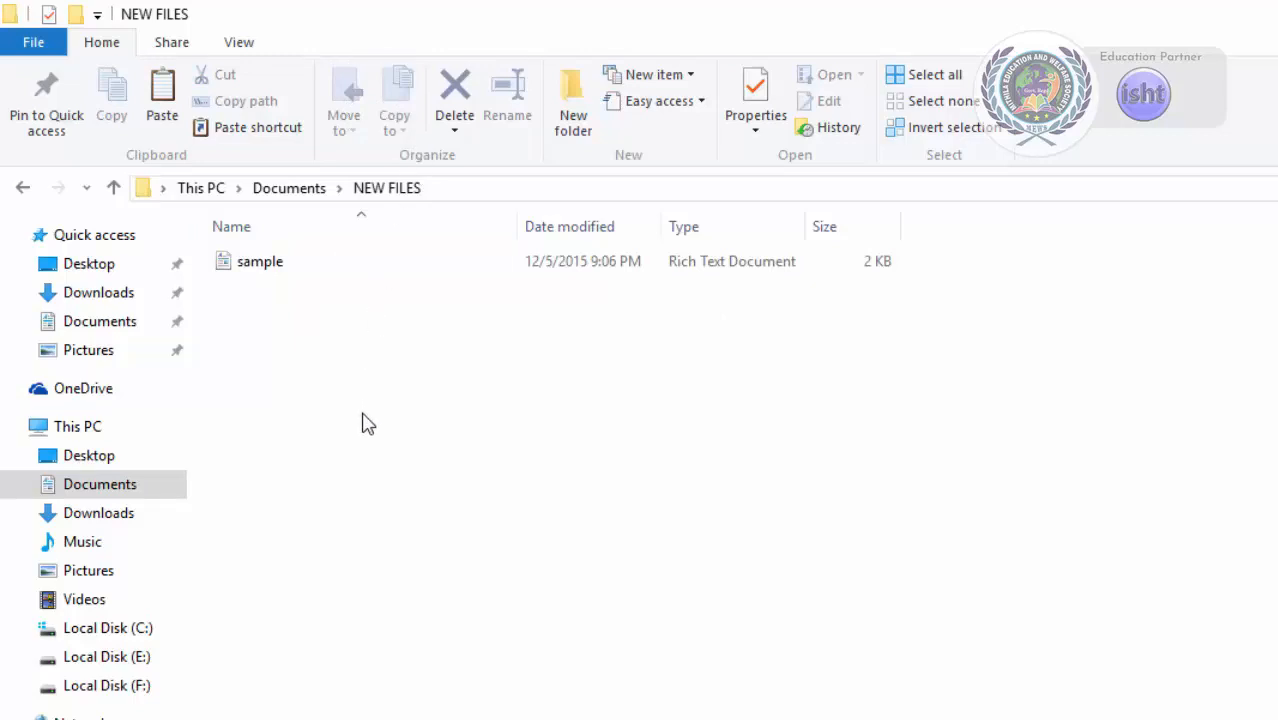
pyautogui.click(263, 267)
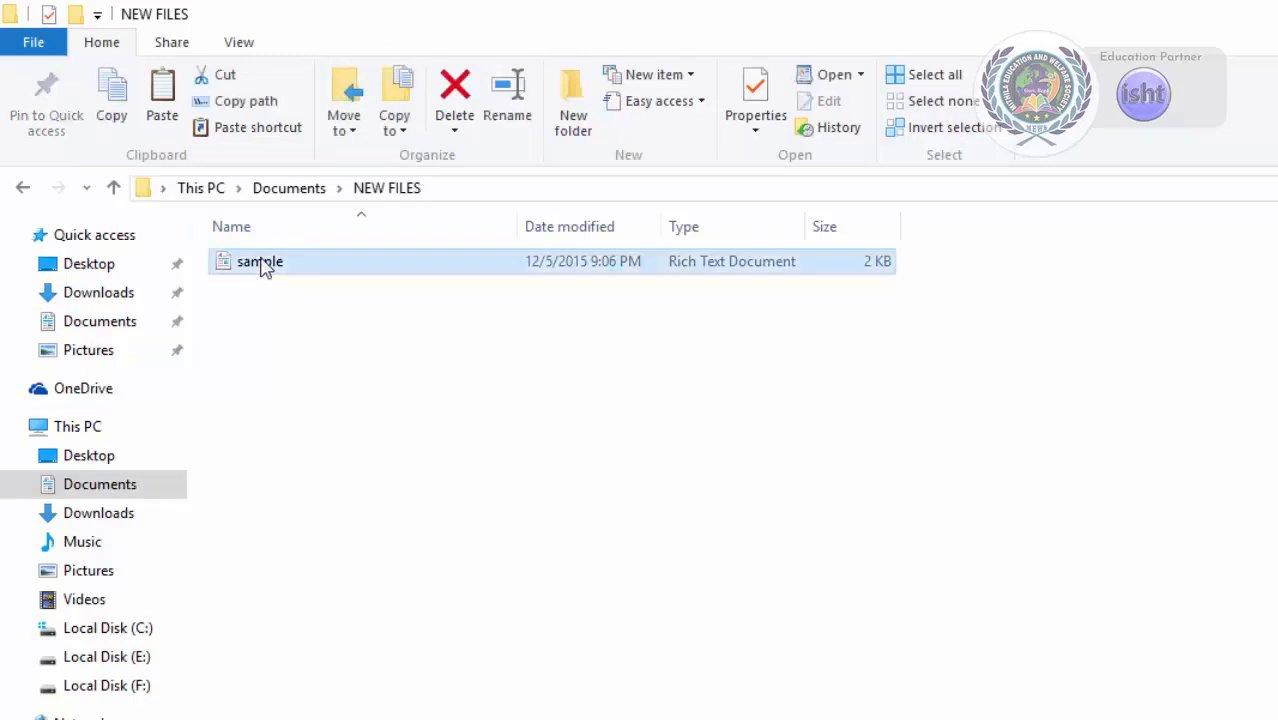
pyautogui.click(466, 88)
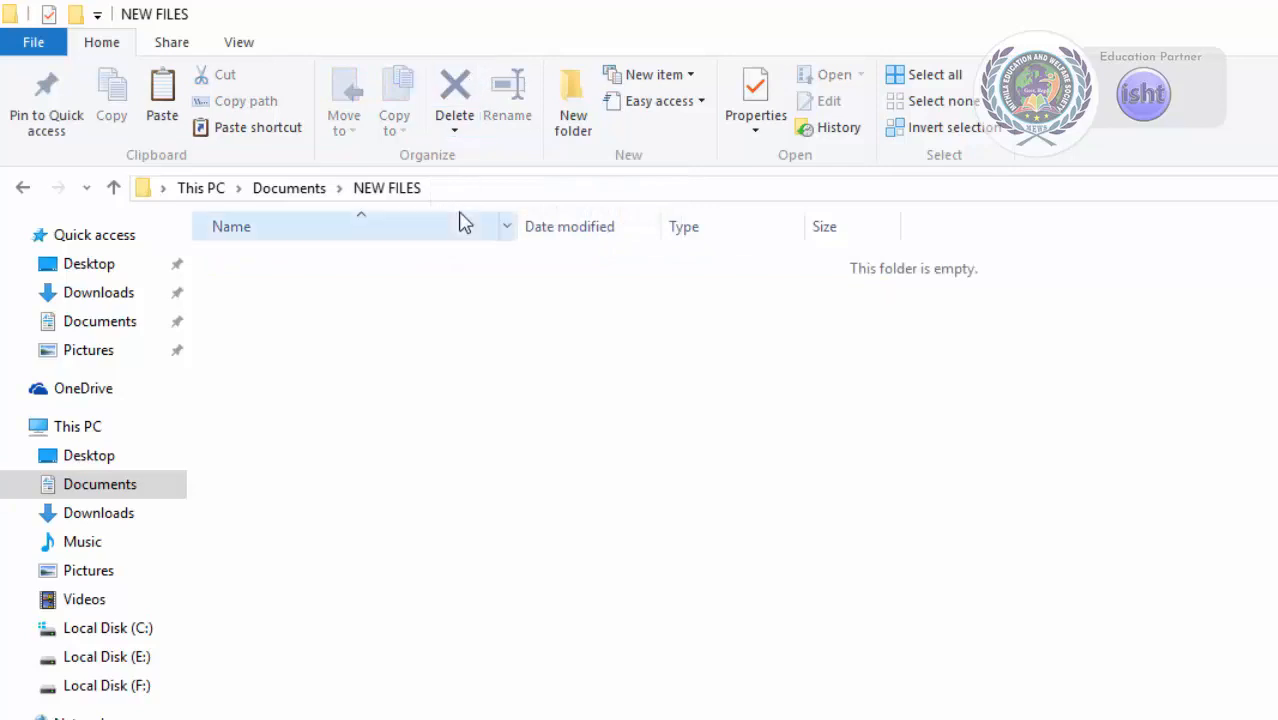
# Open the Recycle Bin from the Desktop and restore the deleted sample file.
pyautogui.click(106, 656)
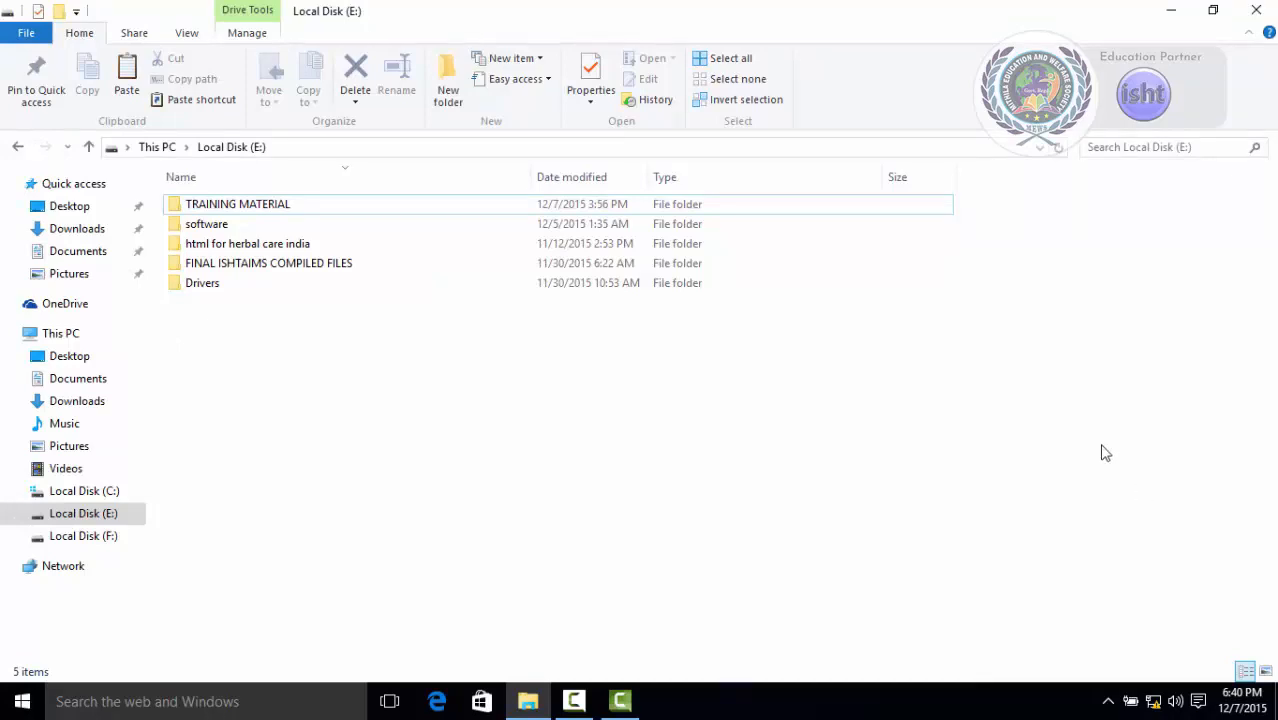
pyautogui.click(1170, 12)
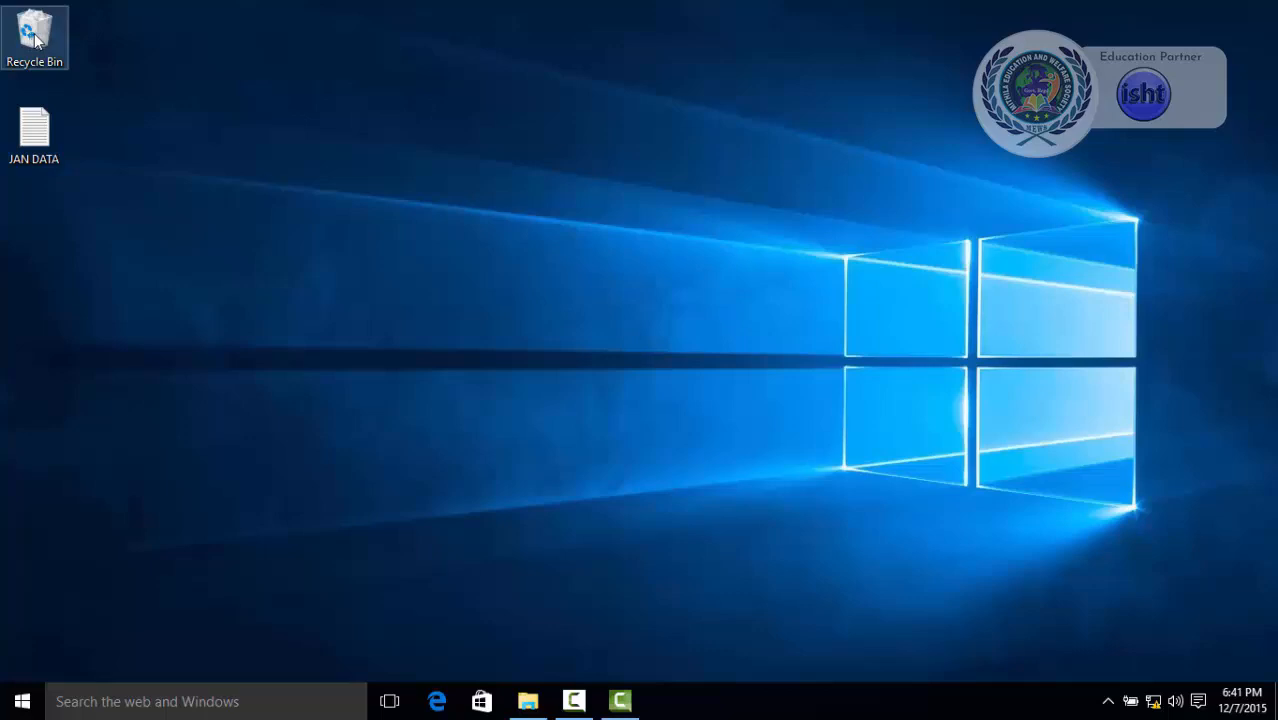
pyautogui.doubleClick(35, 38)
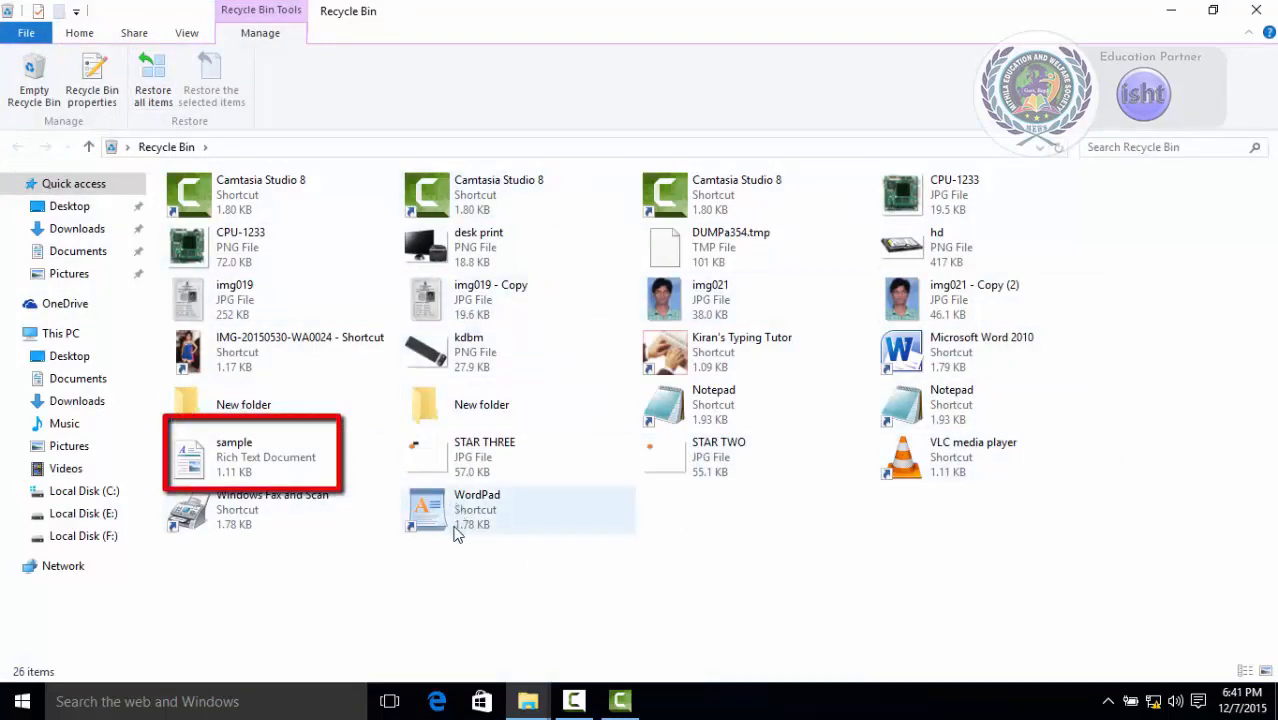
pyautogui.click(225, 462)
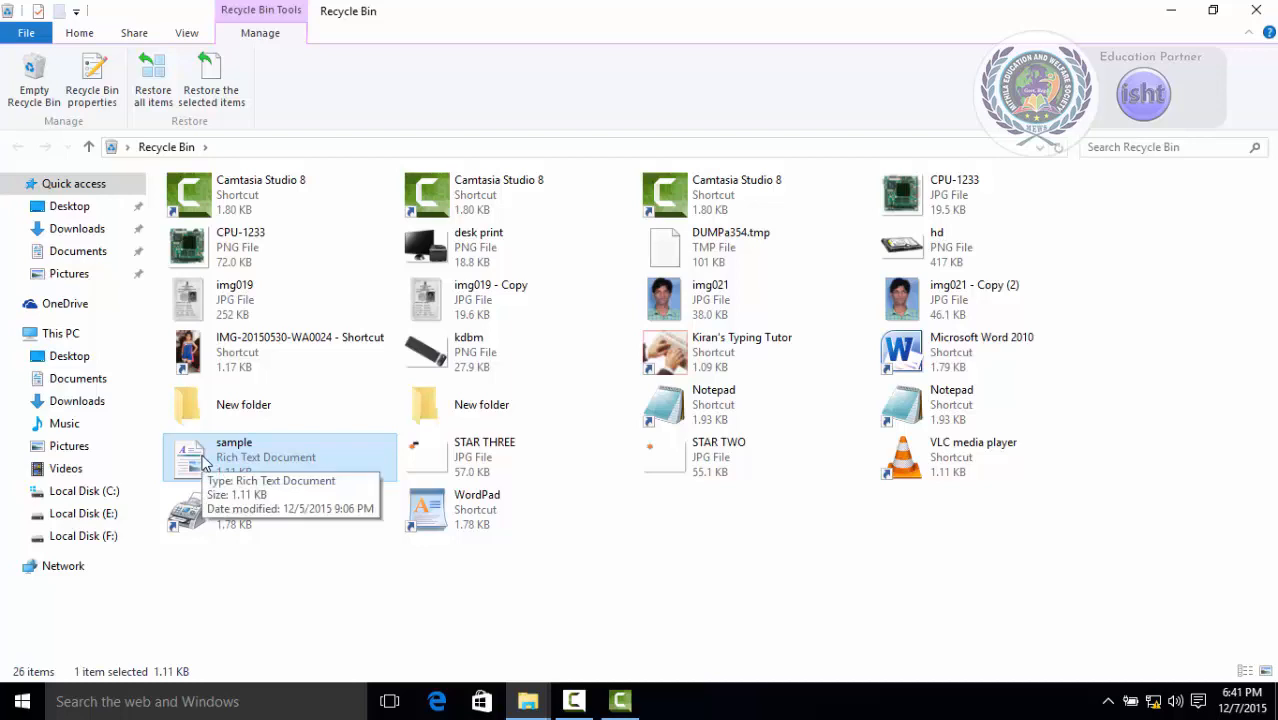
pyautogui.rightClick(204, 458)
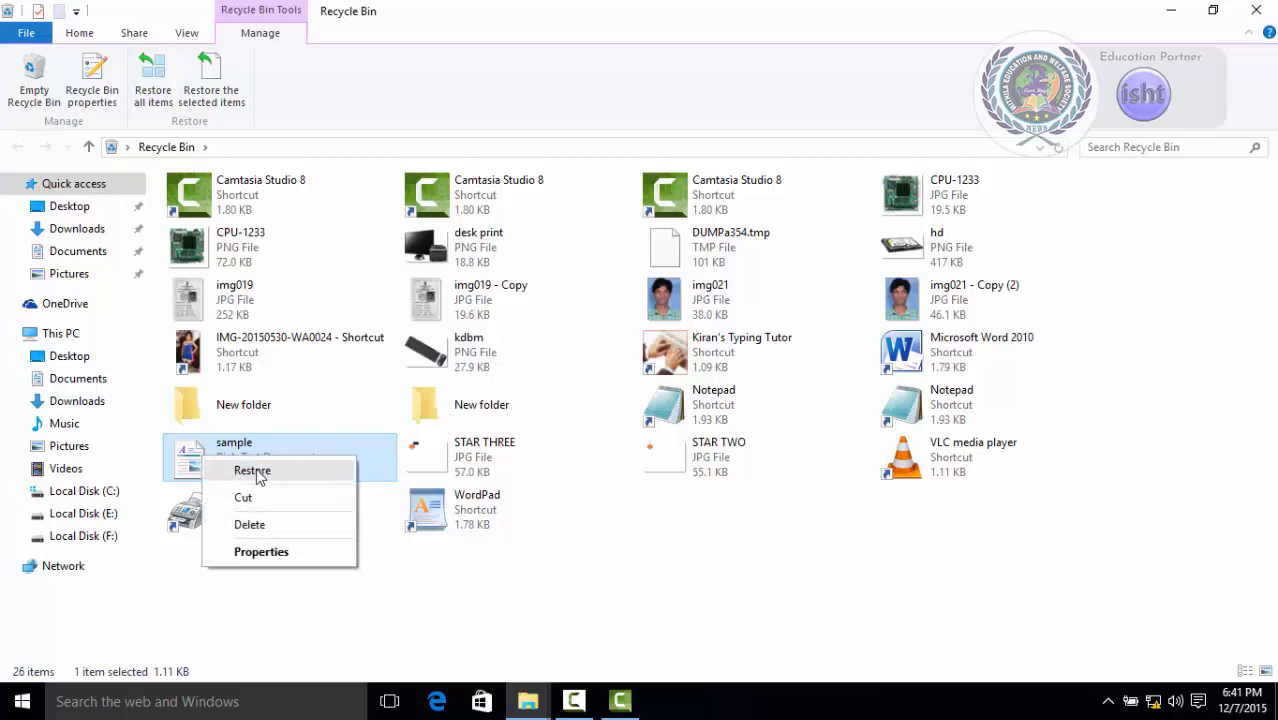
pyautogui.click(252, 471)
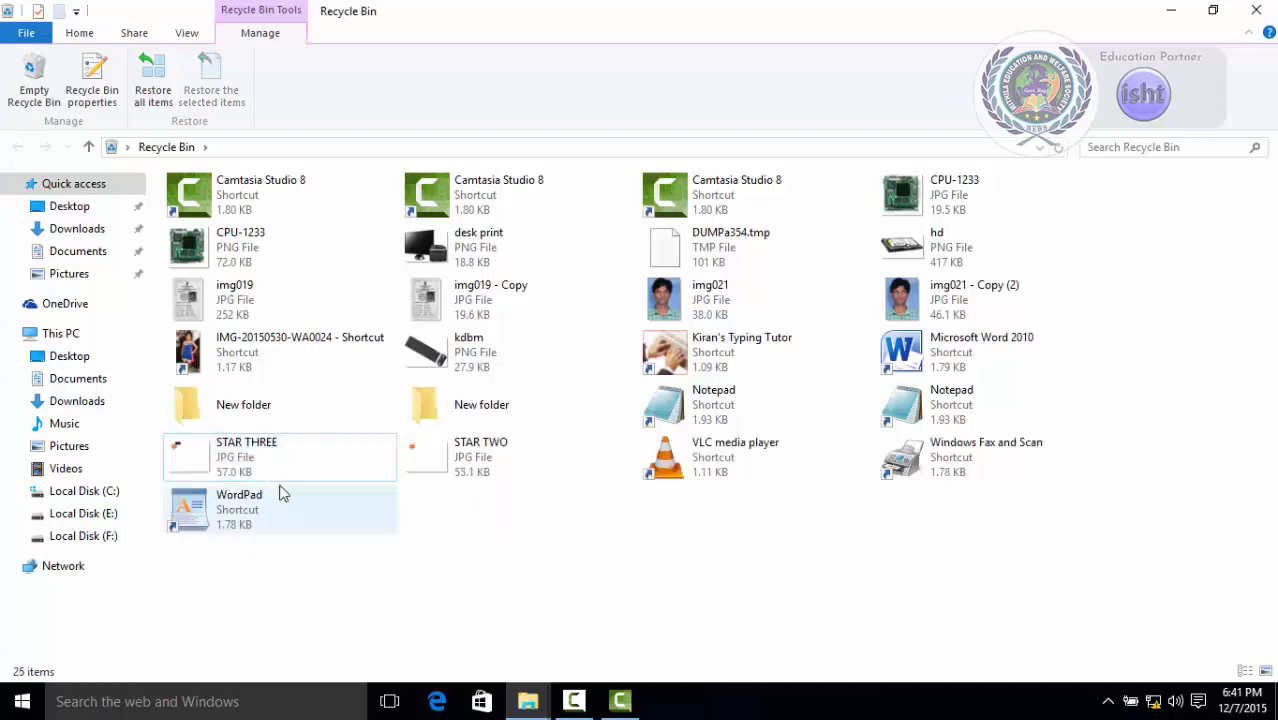
# Close the Recycle Bin, return to File Explorer, and select the sample file in Local Disk (E:).
pyautogui.click(1257, 8)
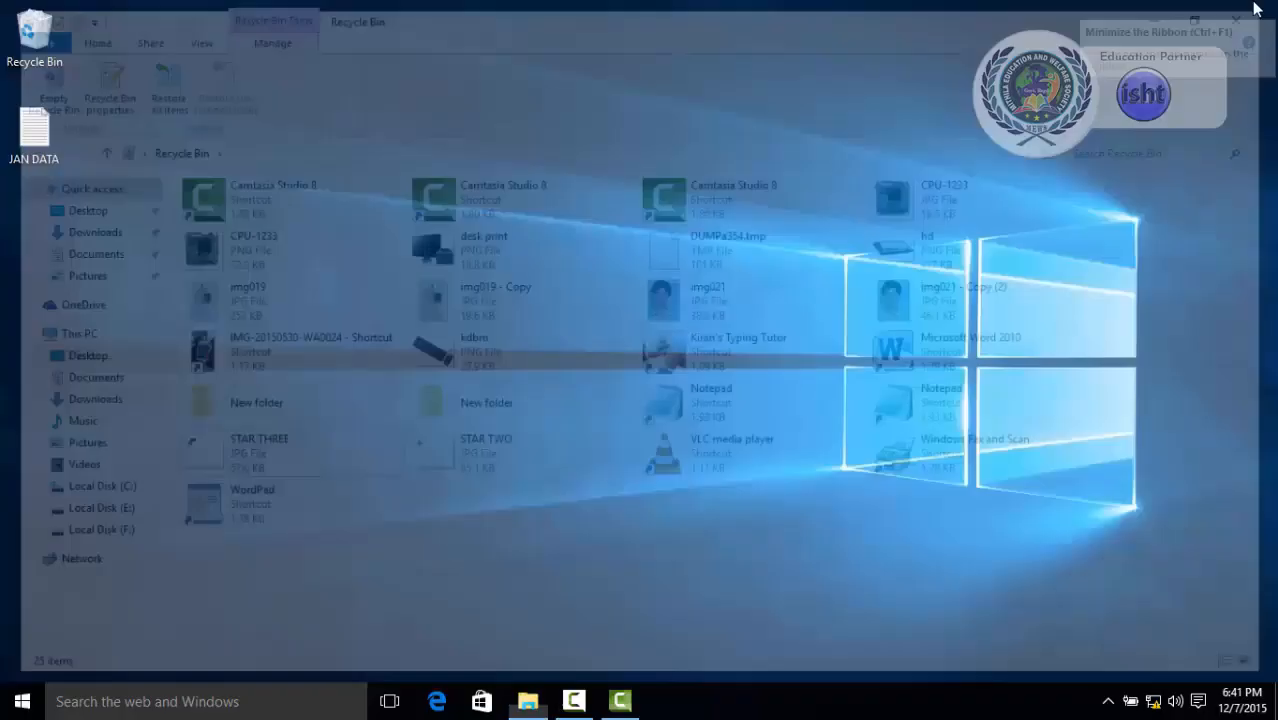
pyautogui.click(530, 701)
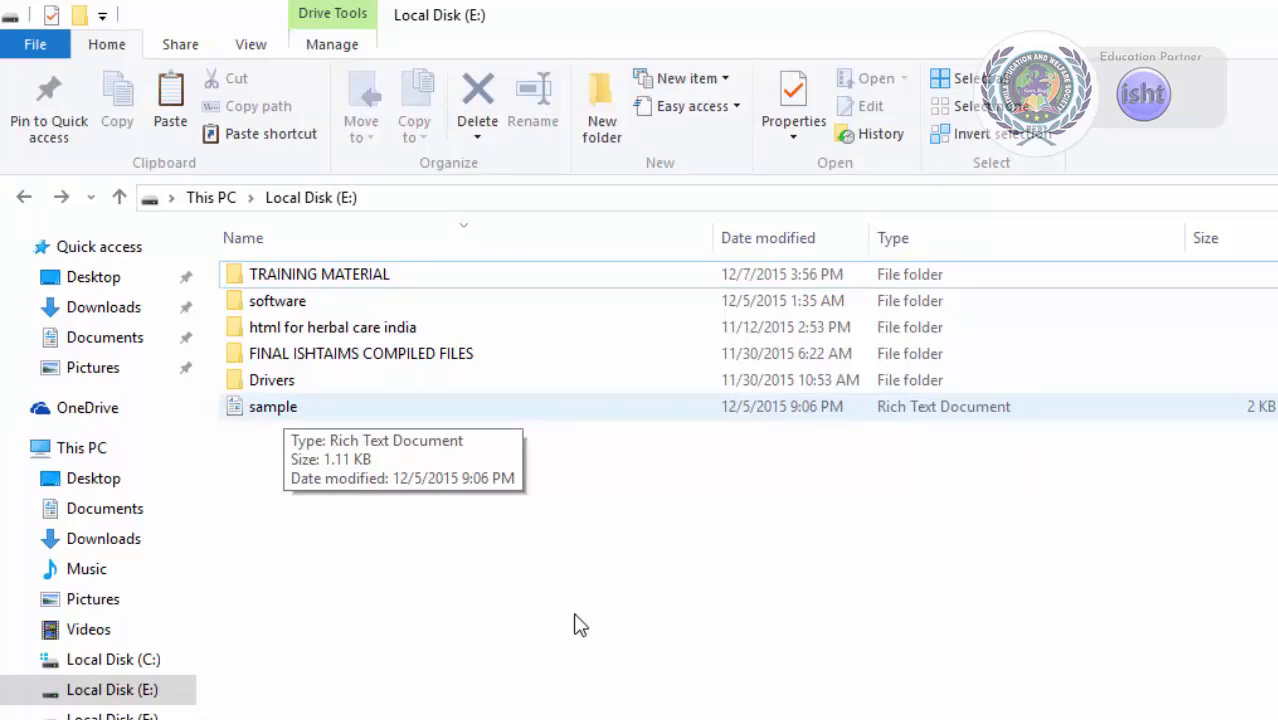
pyautogui.click(270, 408)
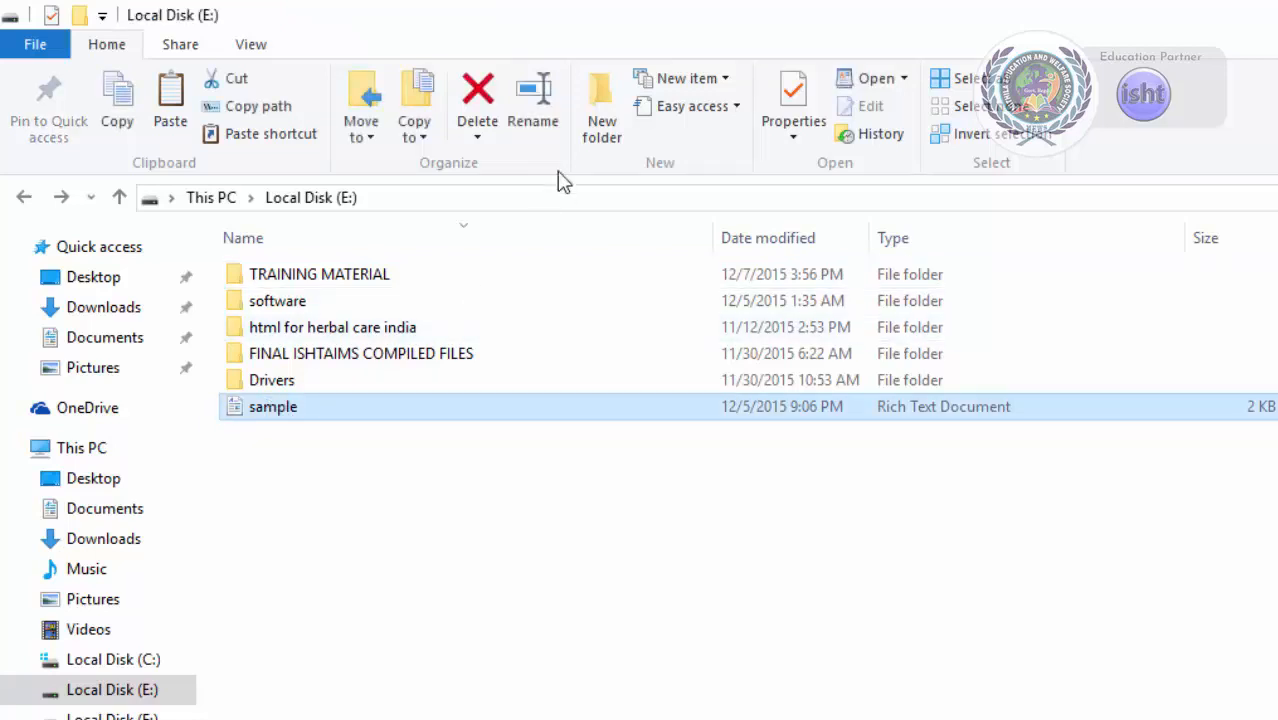
# Permanently delete the sample file from Local Disk (E:), confirming the deletion.
pyautogui.click(480, 138)
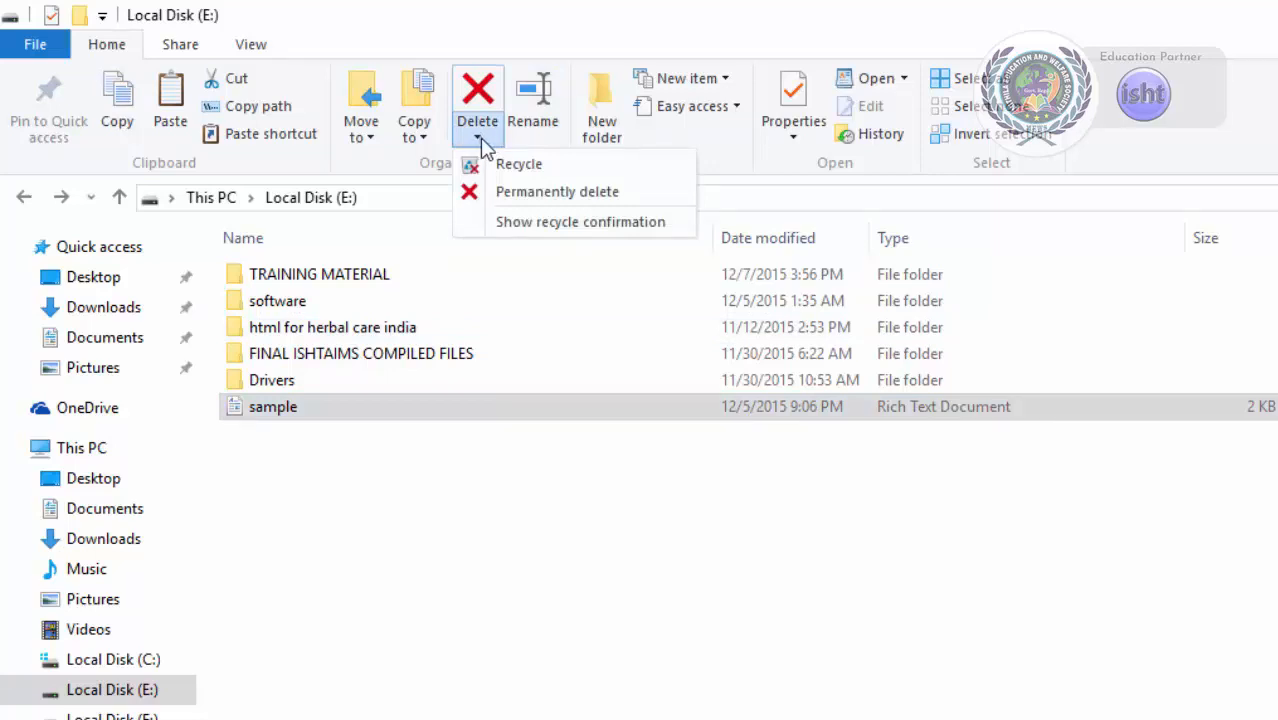
pyautogui.click(479, 143)
pyautogui.click(480, 145)
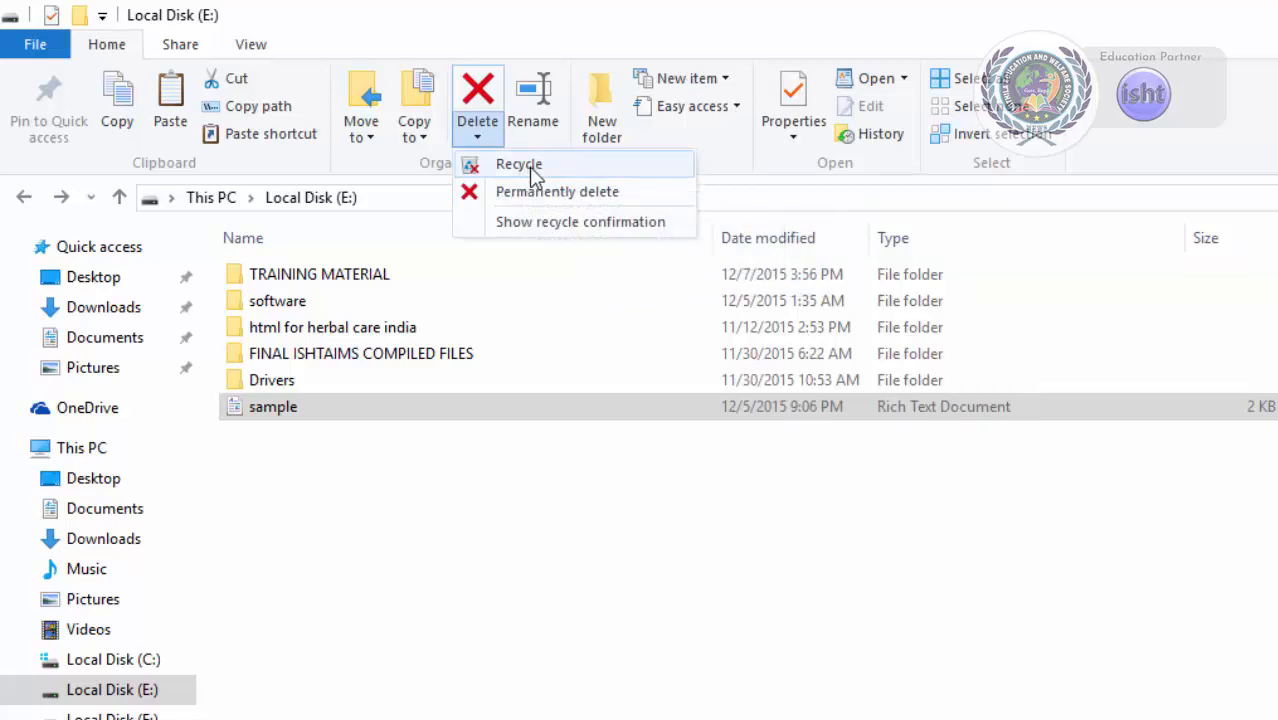
pyautogui.click(574, 197)
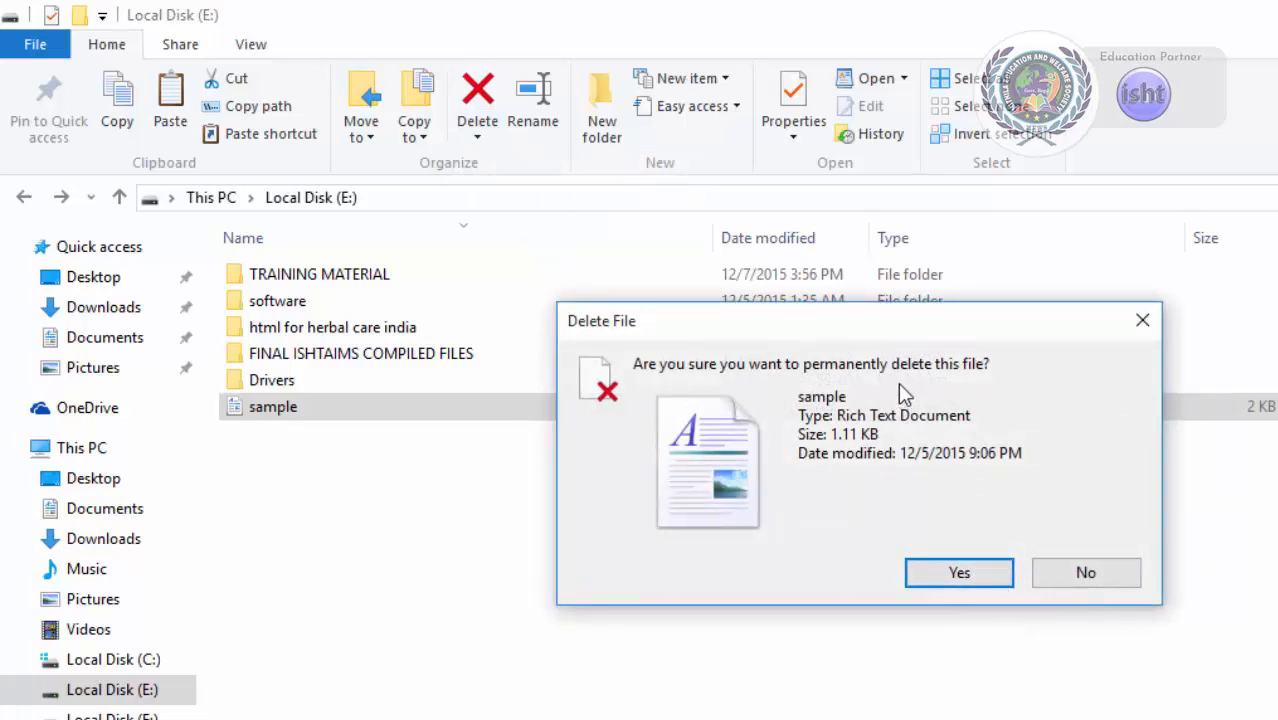
pyautogui.click(958, 573)
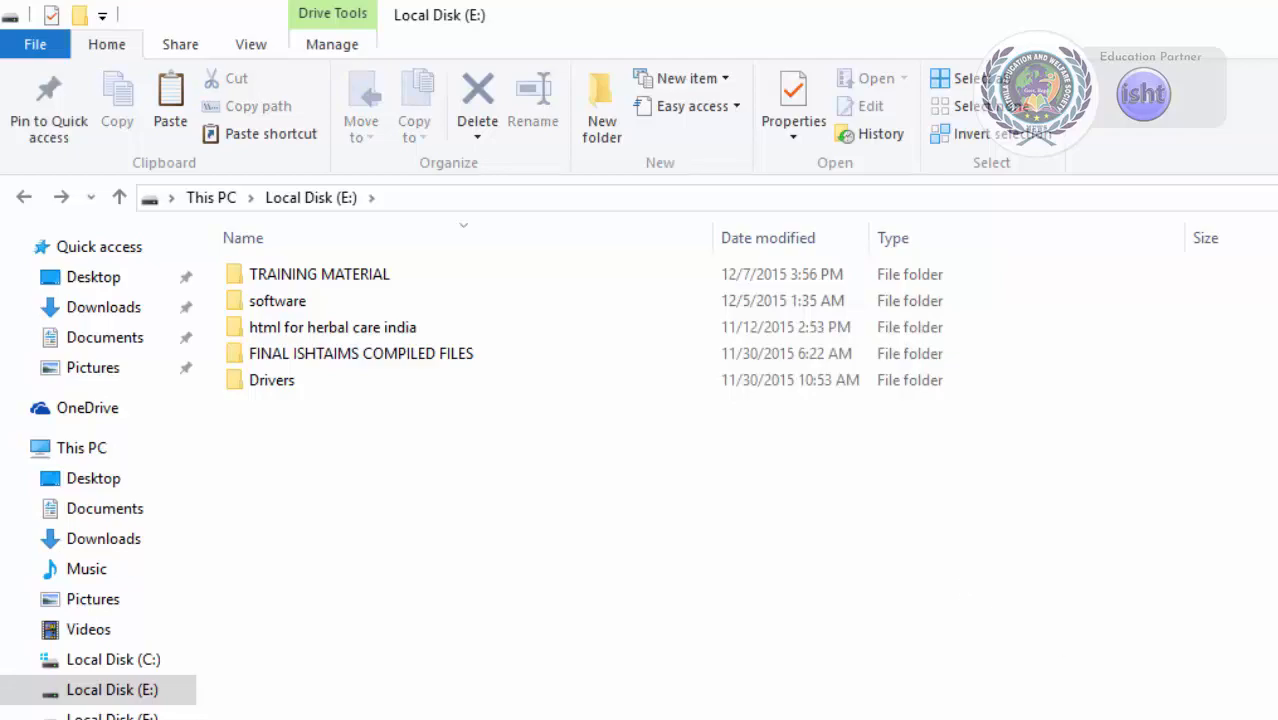
# Open the Recycle Bin from the Desktop to look for the sample file, then return to File Explorer.
pyautogui.press('super+d')
pyautogui.doubleClick(62, 48)
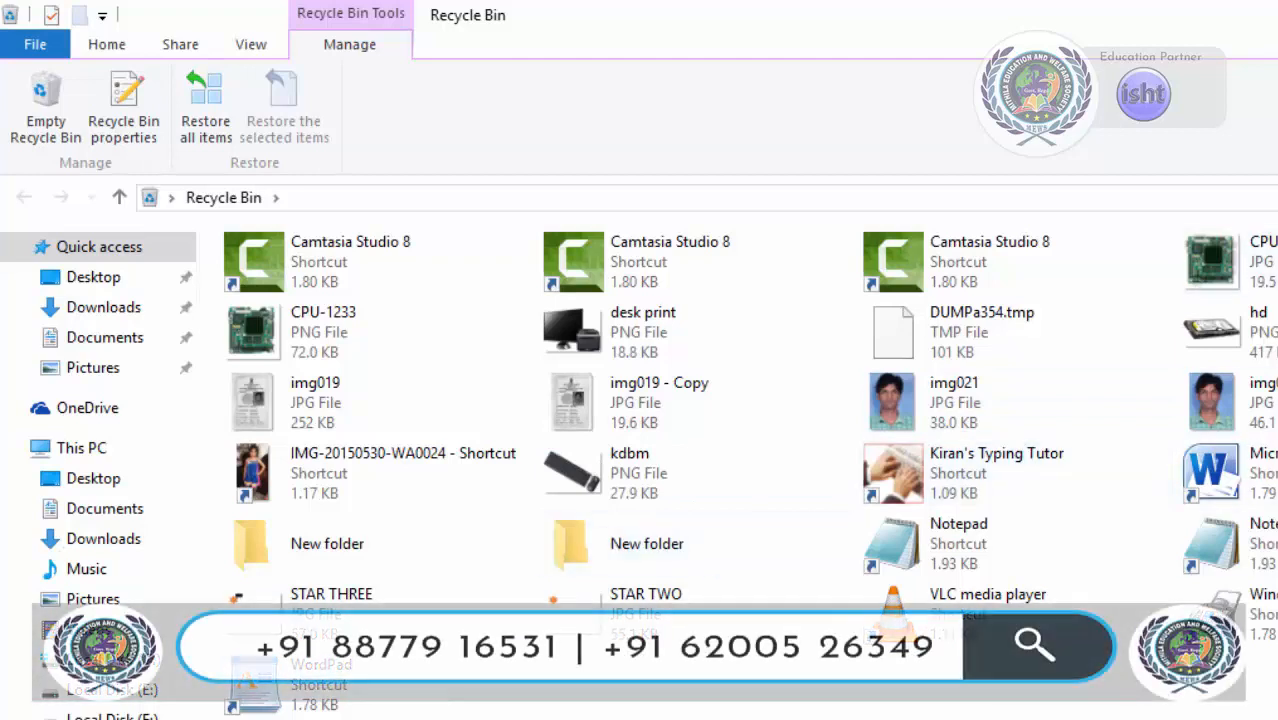
pyautogui.press('super+d')
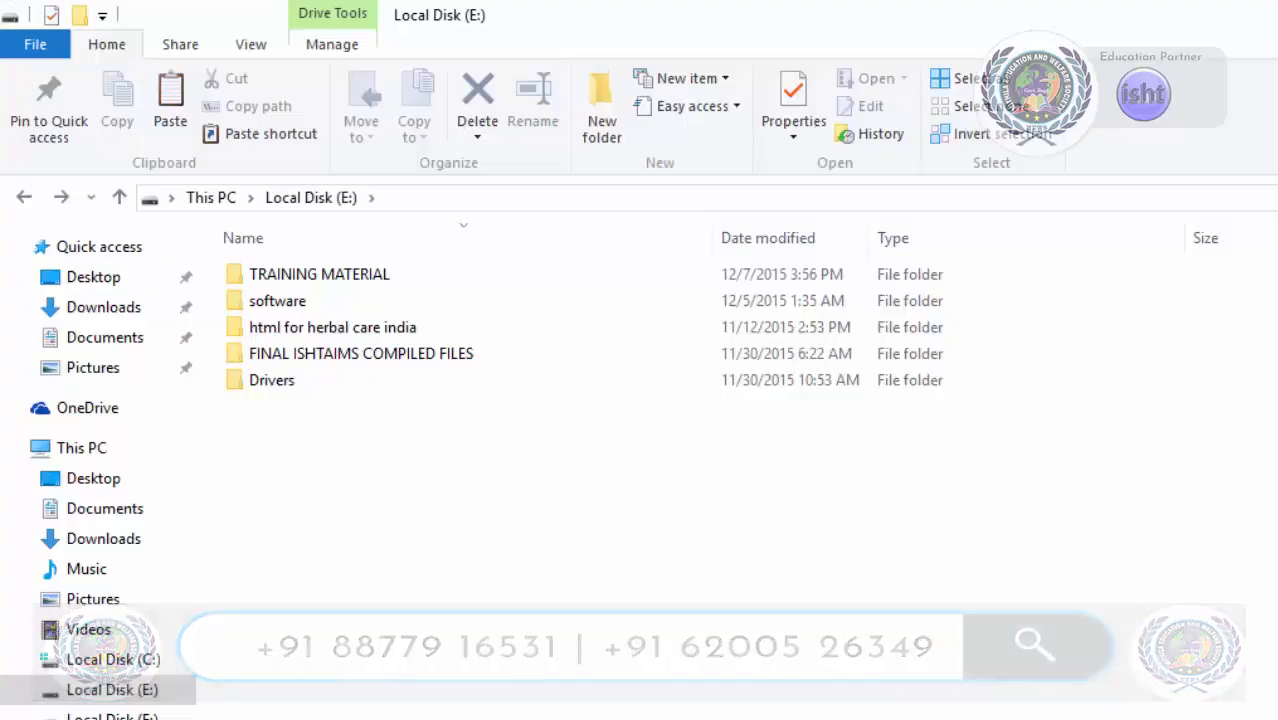
# Open the Delete options in Local Disk (E:) with nothing selected.
pyautogui.click(485, 500)
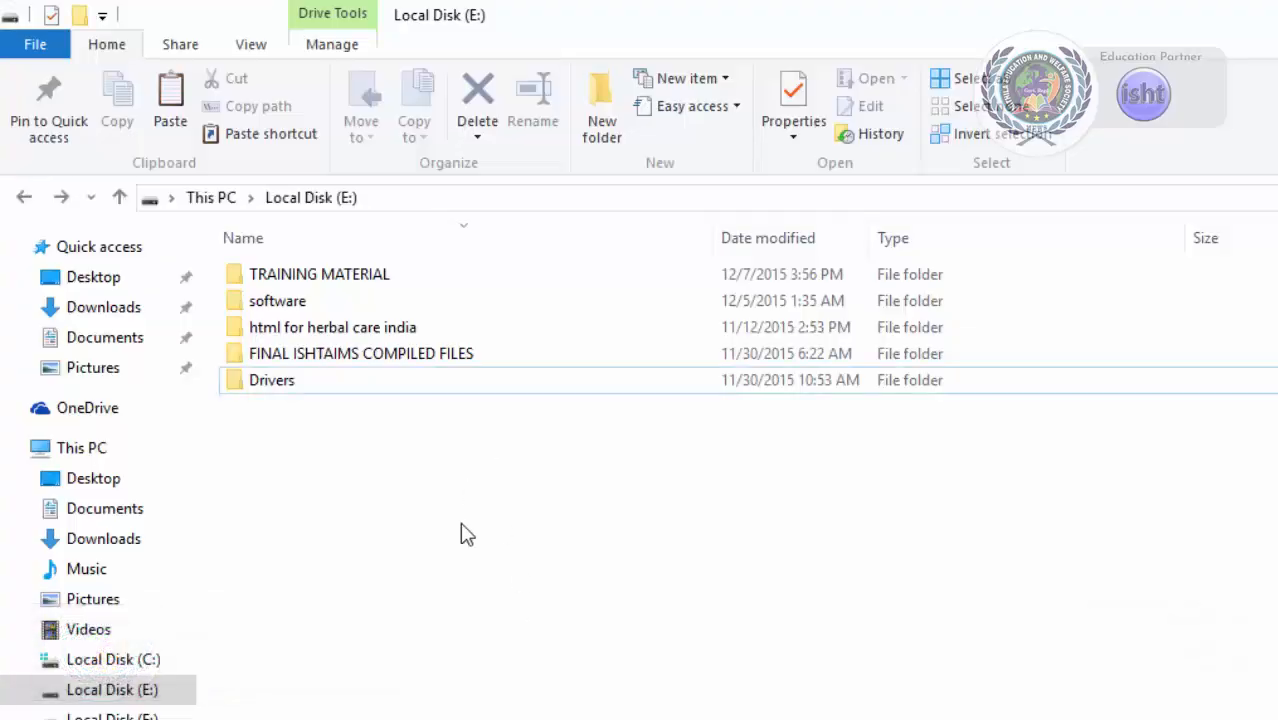
pyautogui.click(479, 139)
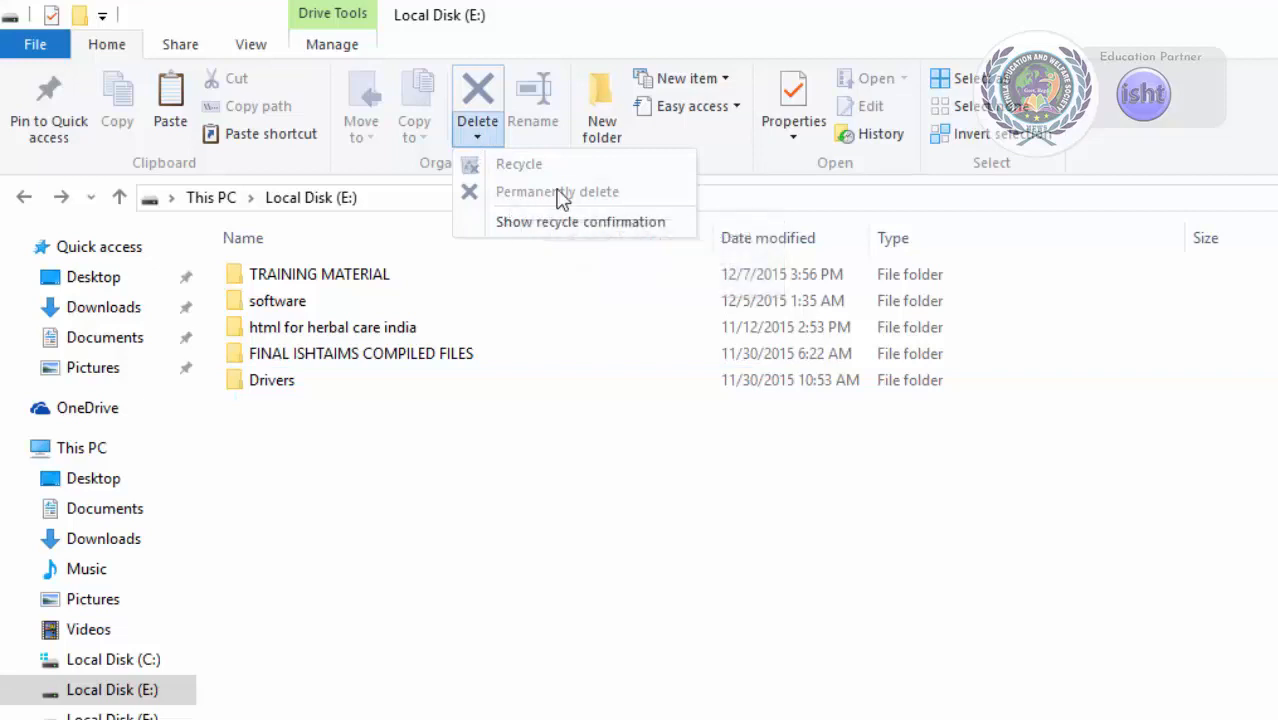
pyautogui.click(576, 517)
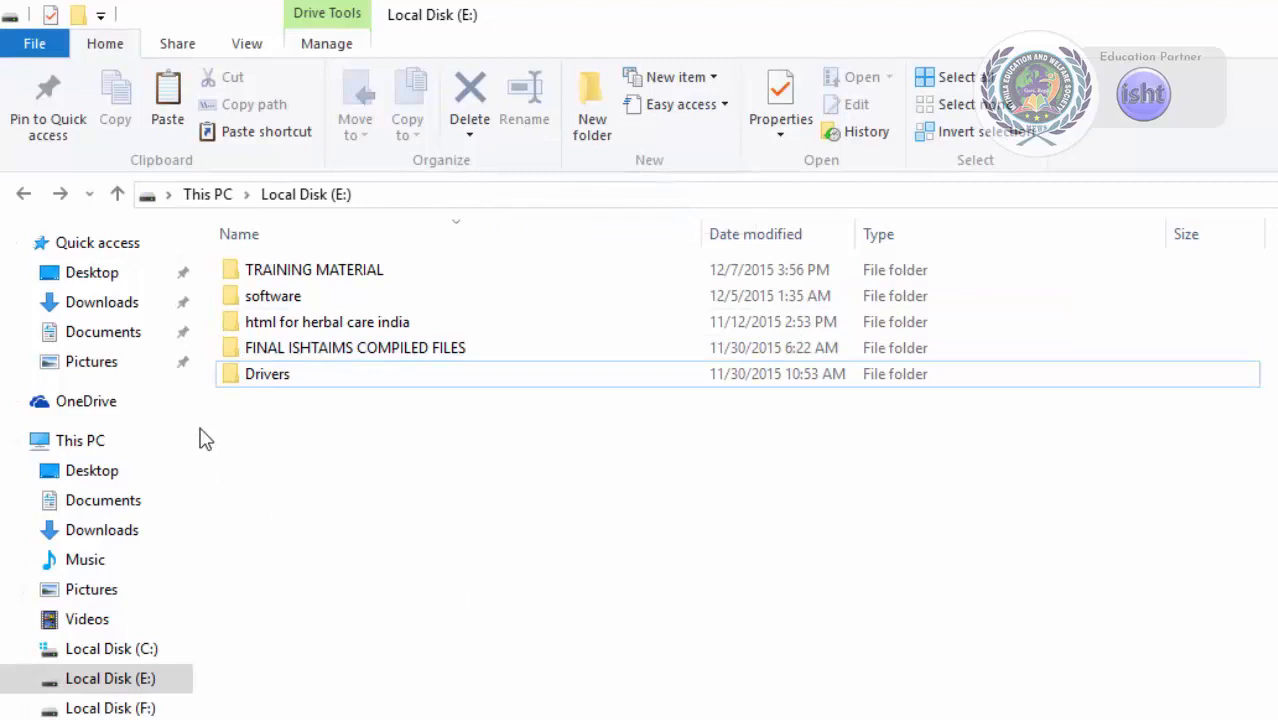
# Rename the MYFILE document in Documents to JAN DATA FILE.
pyautogui.click(140, 336)
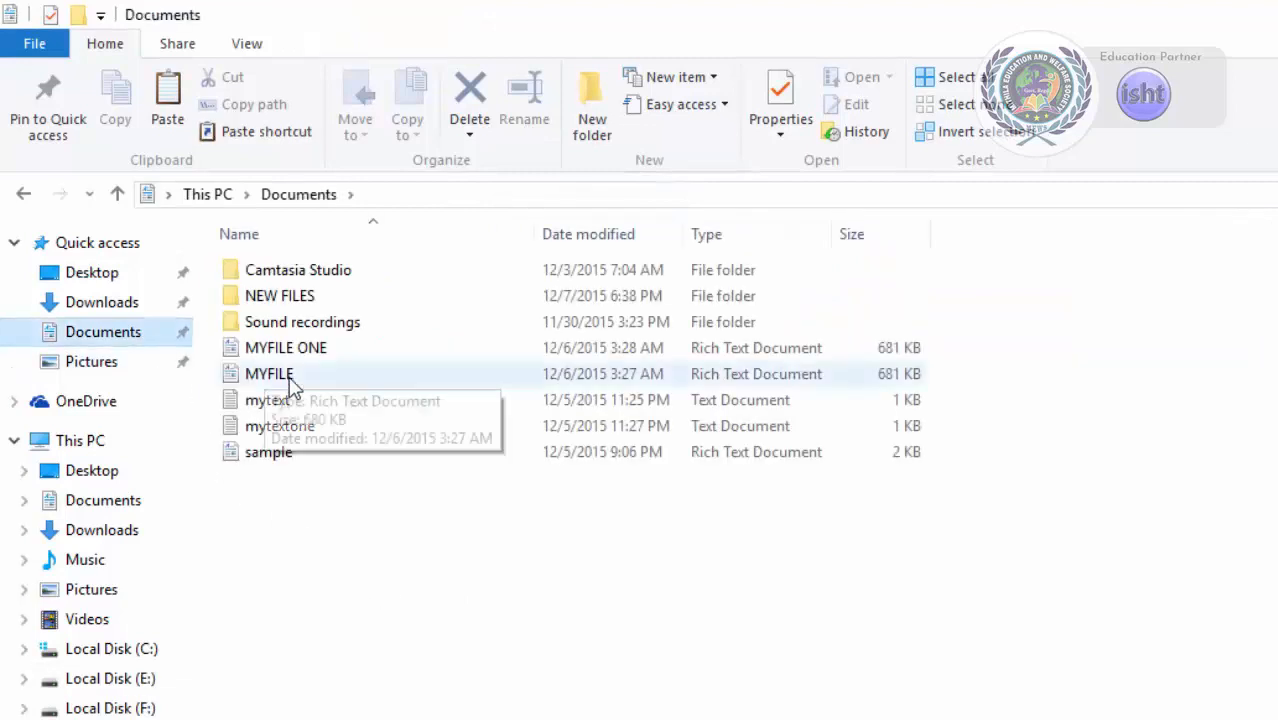
pyautogui.click(287, 375)
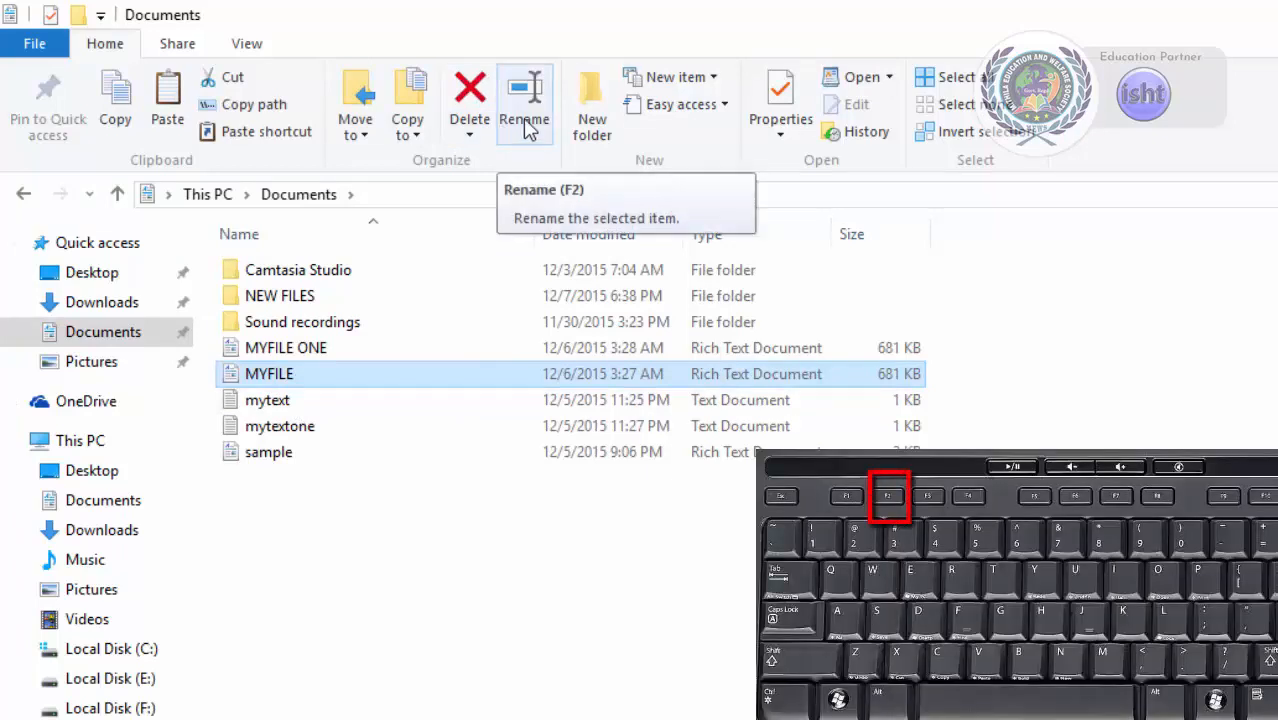
pyautogui.press('F2')
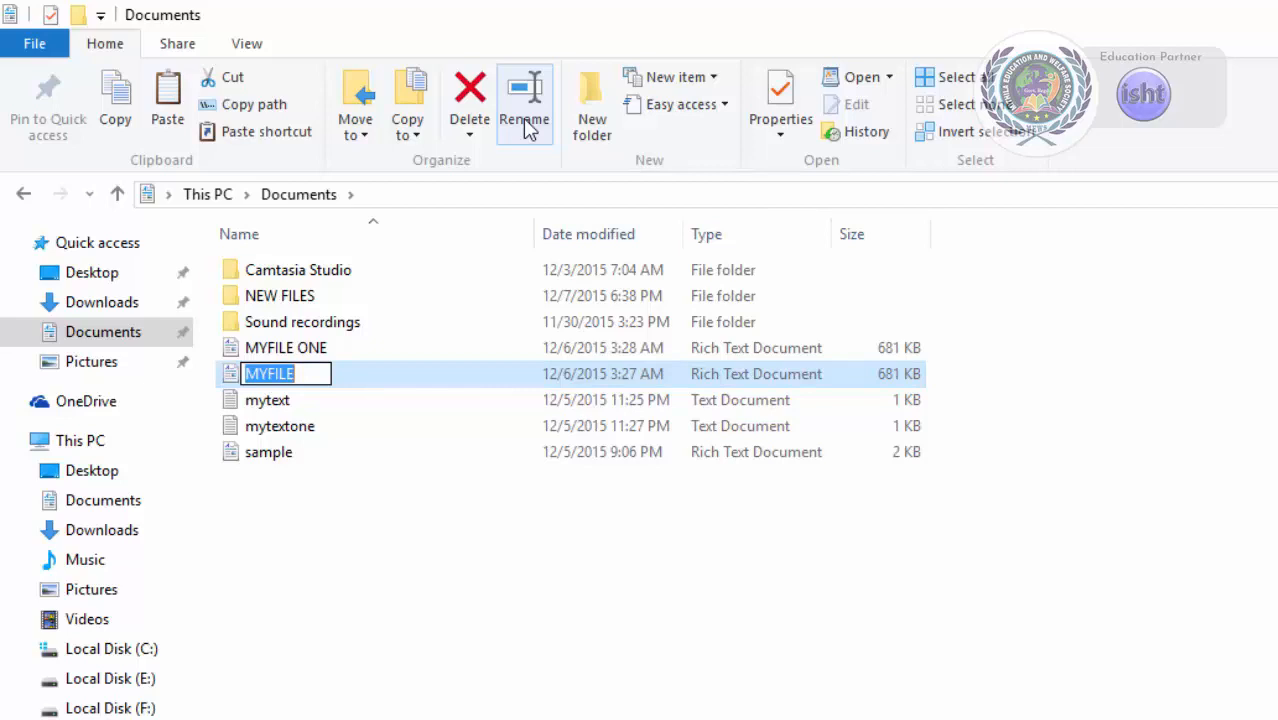
pyautogui.write('JAN')
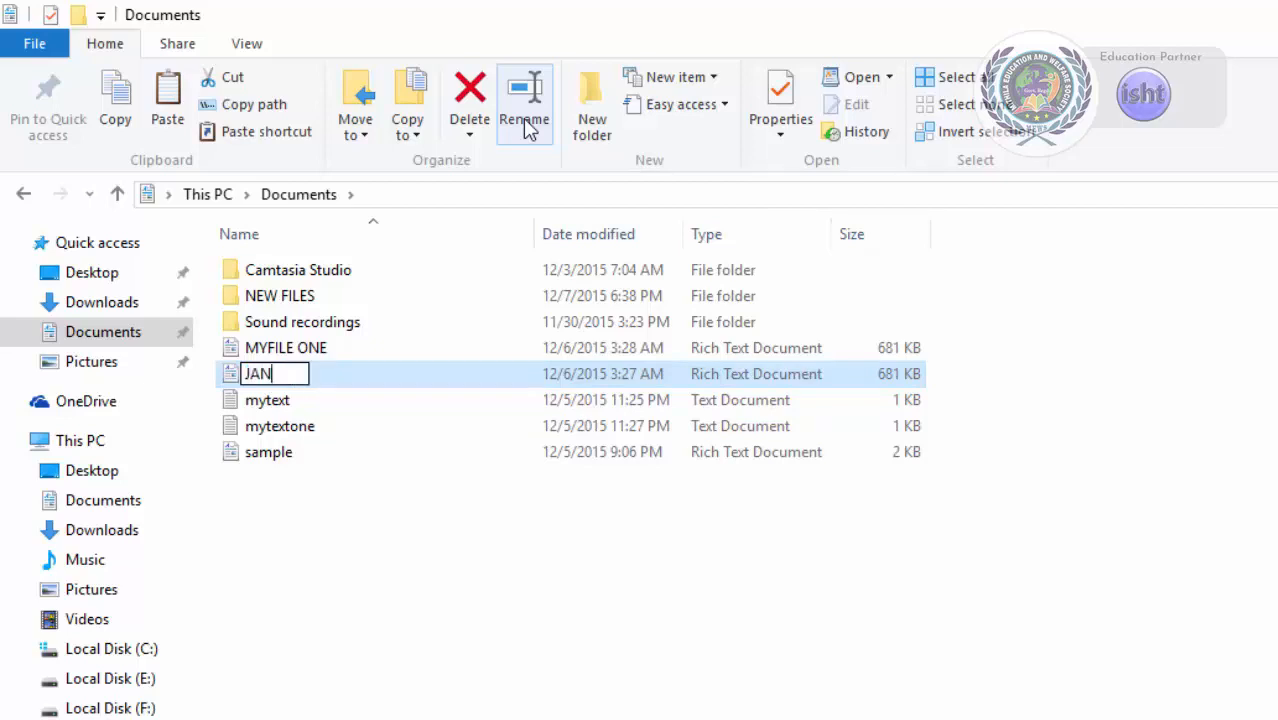
pyautogui.write(' DATA ')
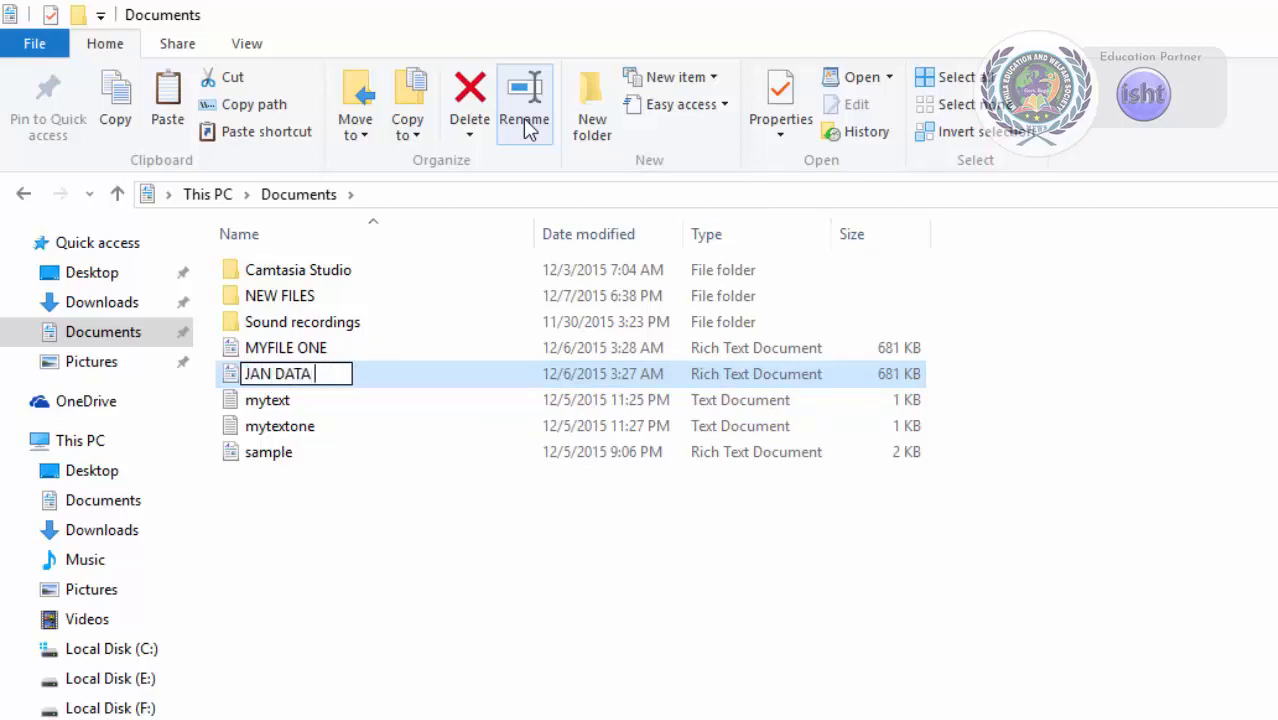
pyautogui.write('FILE')
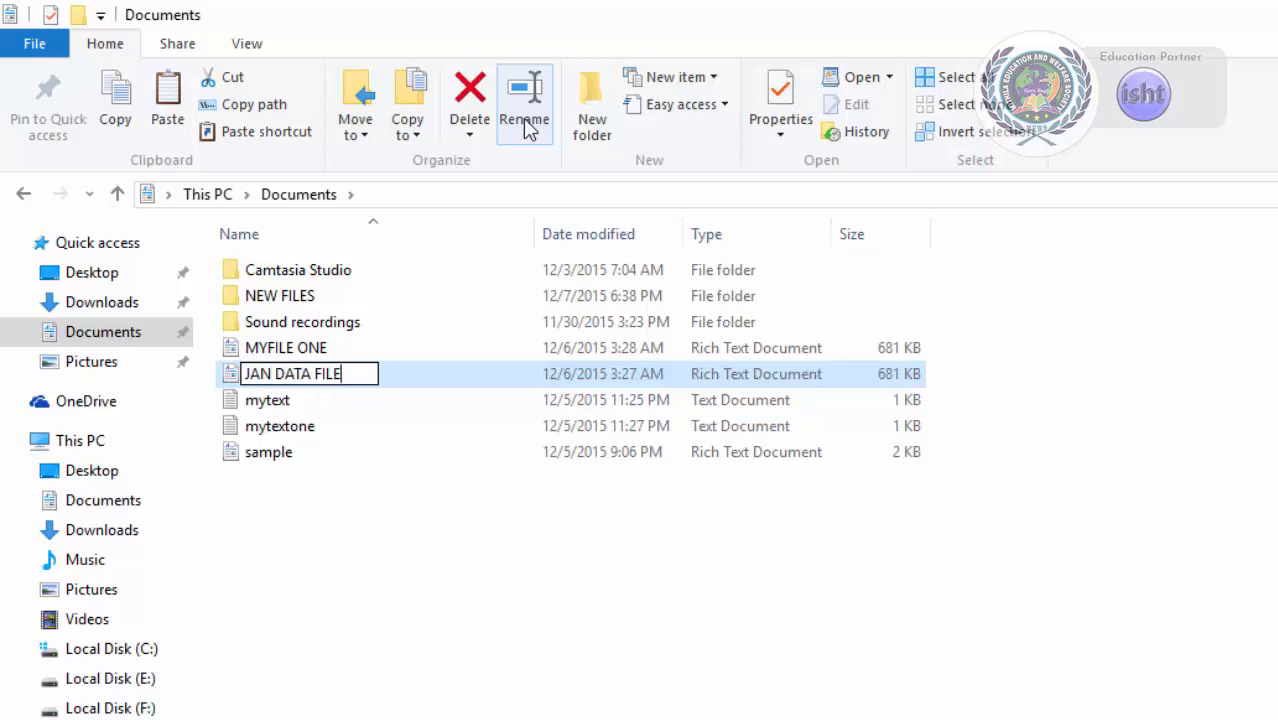
pyautogui.press('Return')
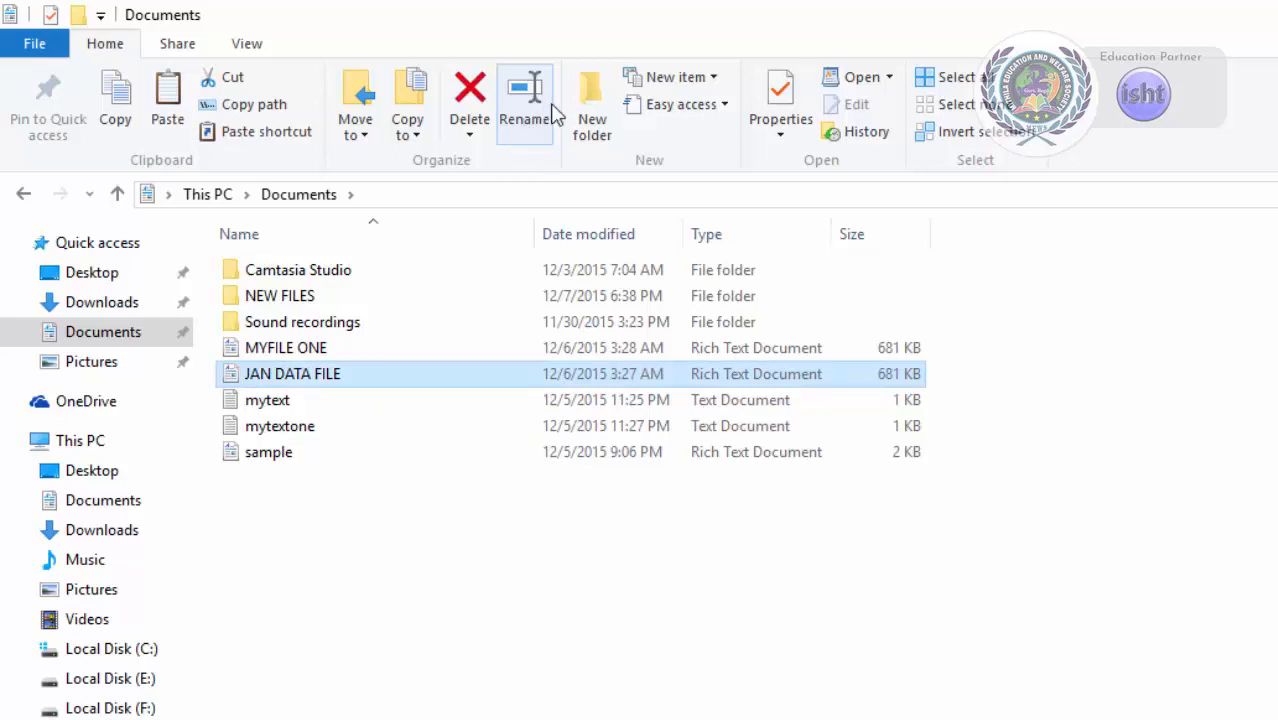
# Create a new folder named IMP DATA in Local Disk (E:).
pyautogui.click(474, 626)
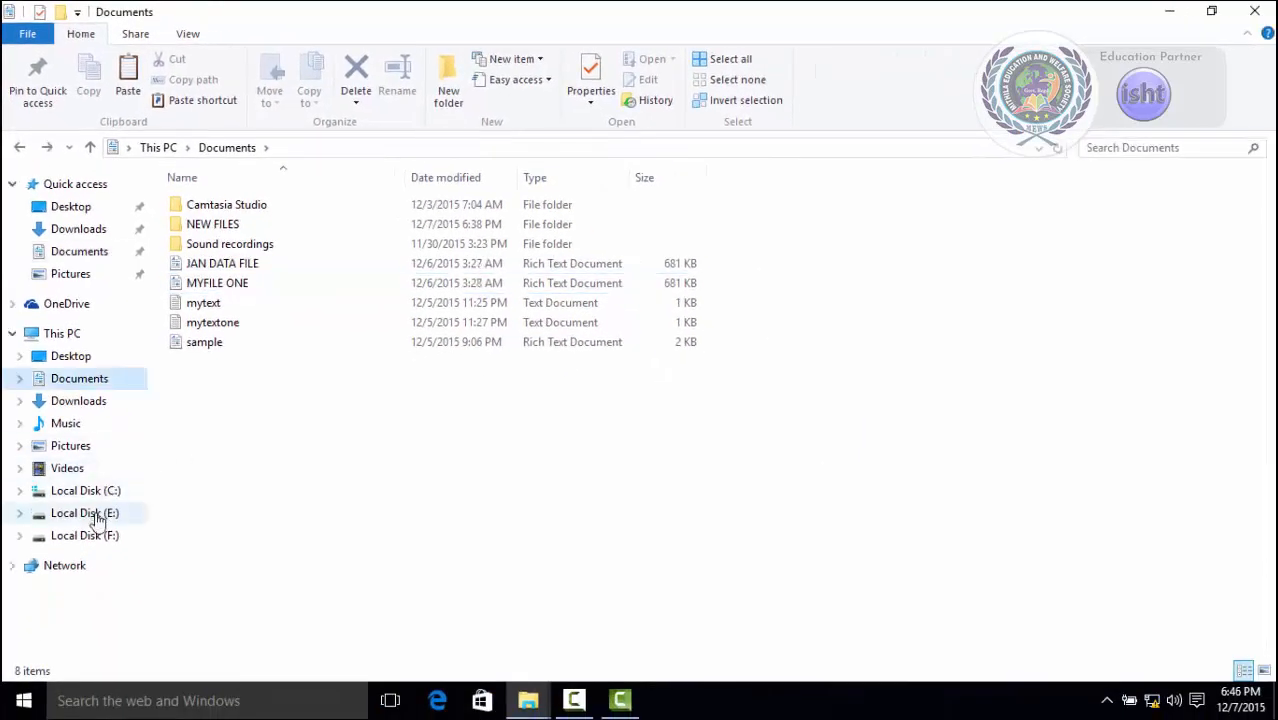
pyautogui.click(95, 515)
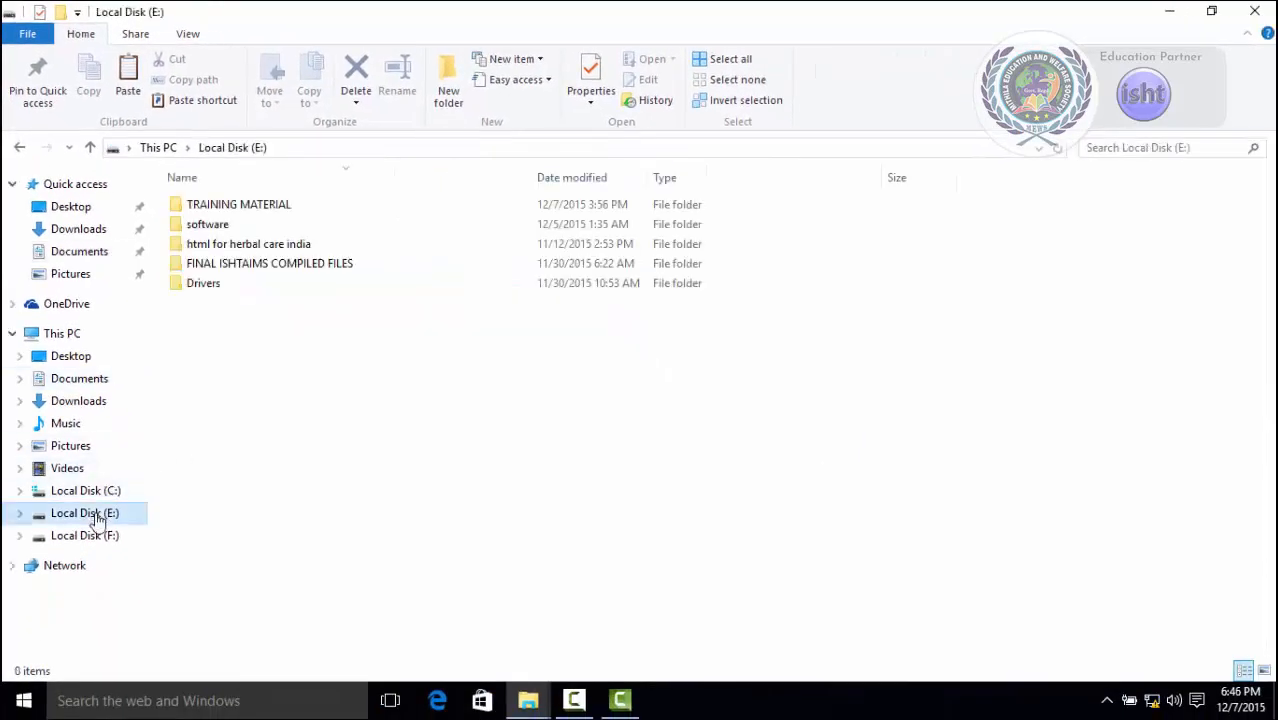
pyautogui.click(450, 88)
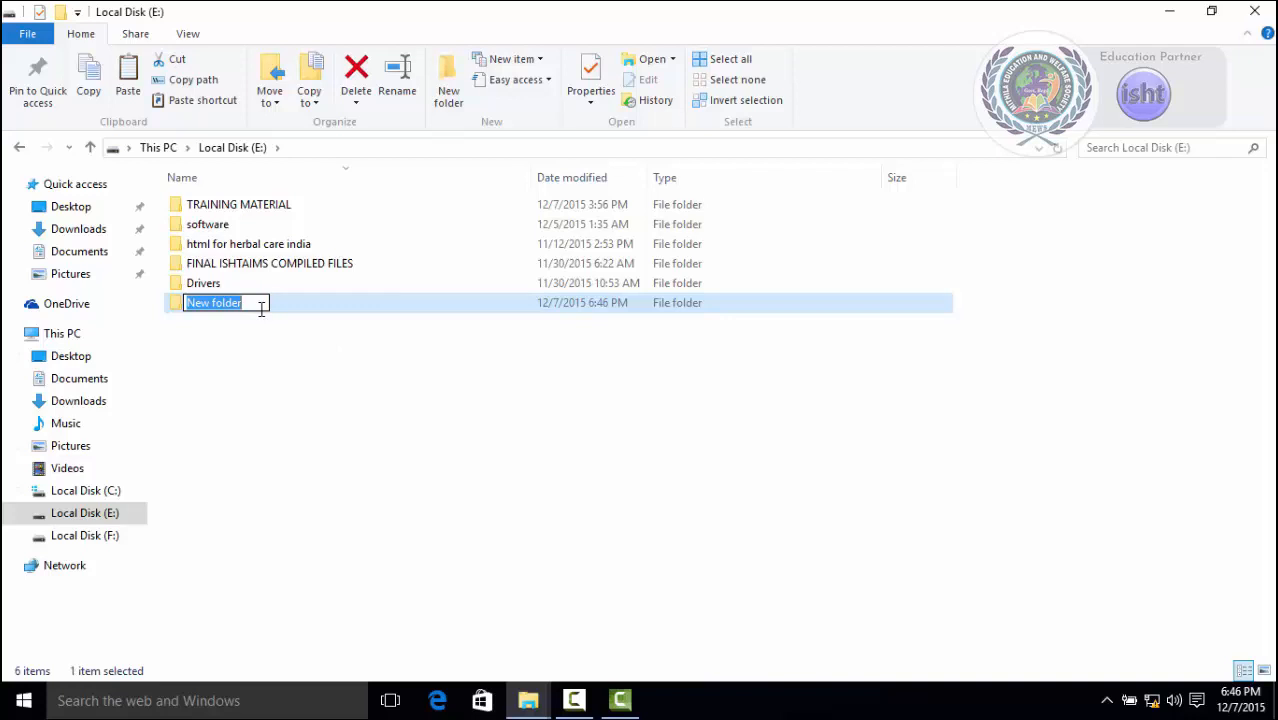
pyautogui.write('I')
pyautogui.press('BackSpace')
pyautogui.write('IMP')
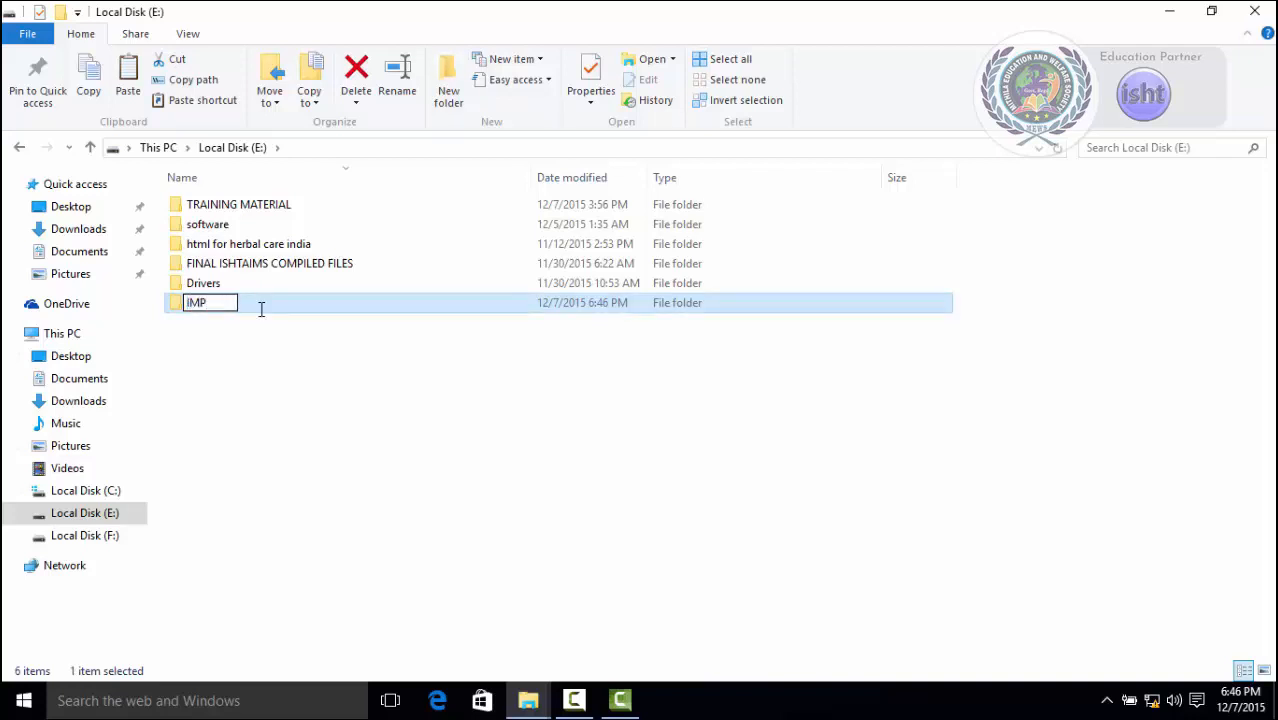
pyautogui.write(' DATA')
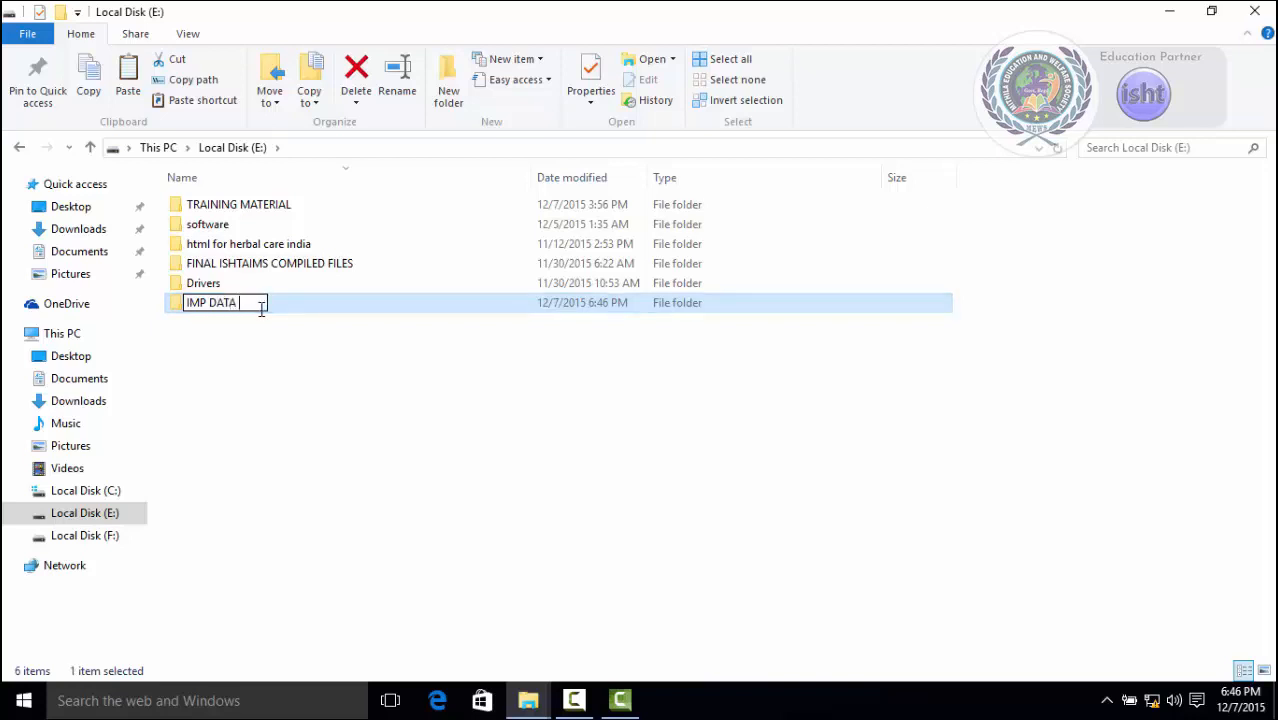
pyautogui.press('Return')
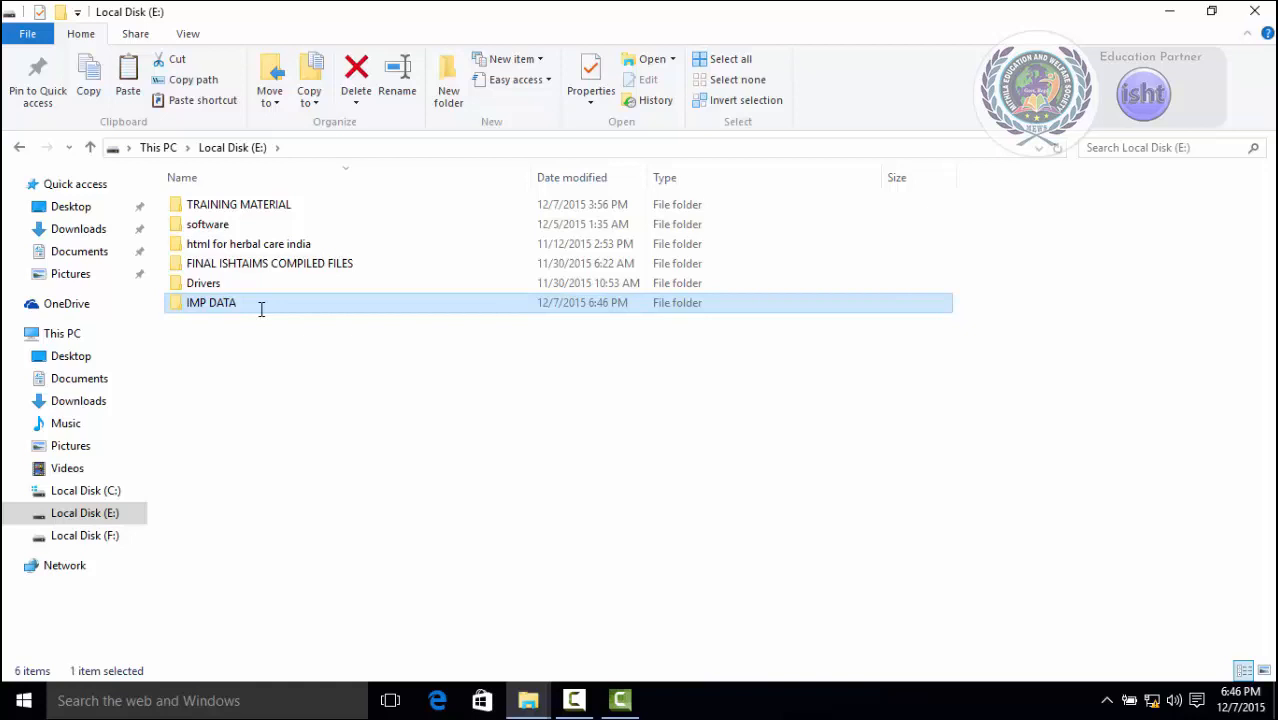
pyautogui.click(299, 385)
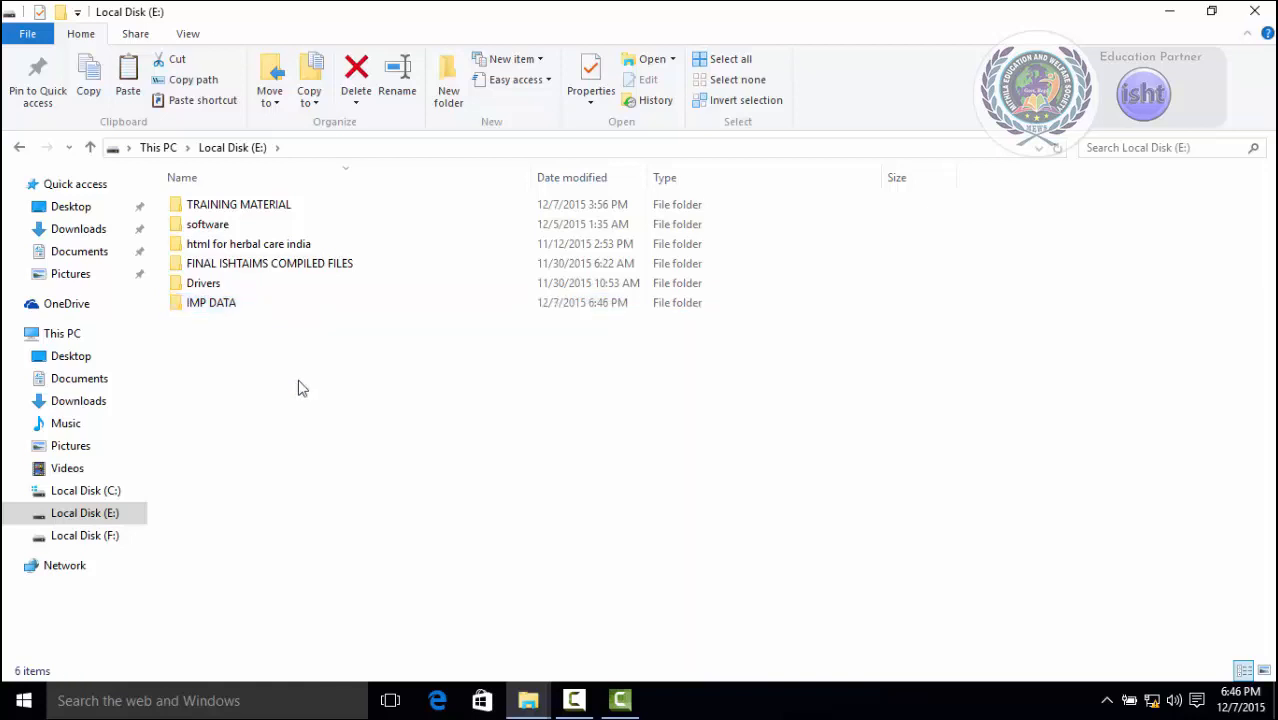
# Include the IMP DATA folder in the Documents library.
pyautogui.click(539, 62)
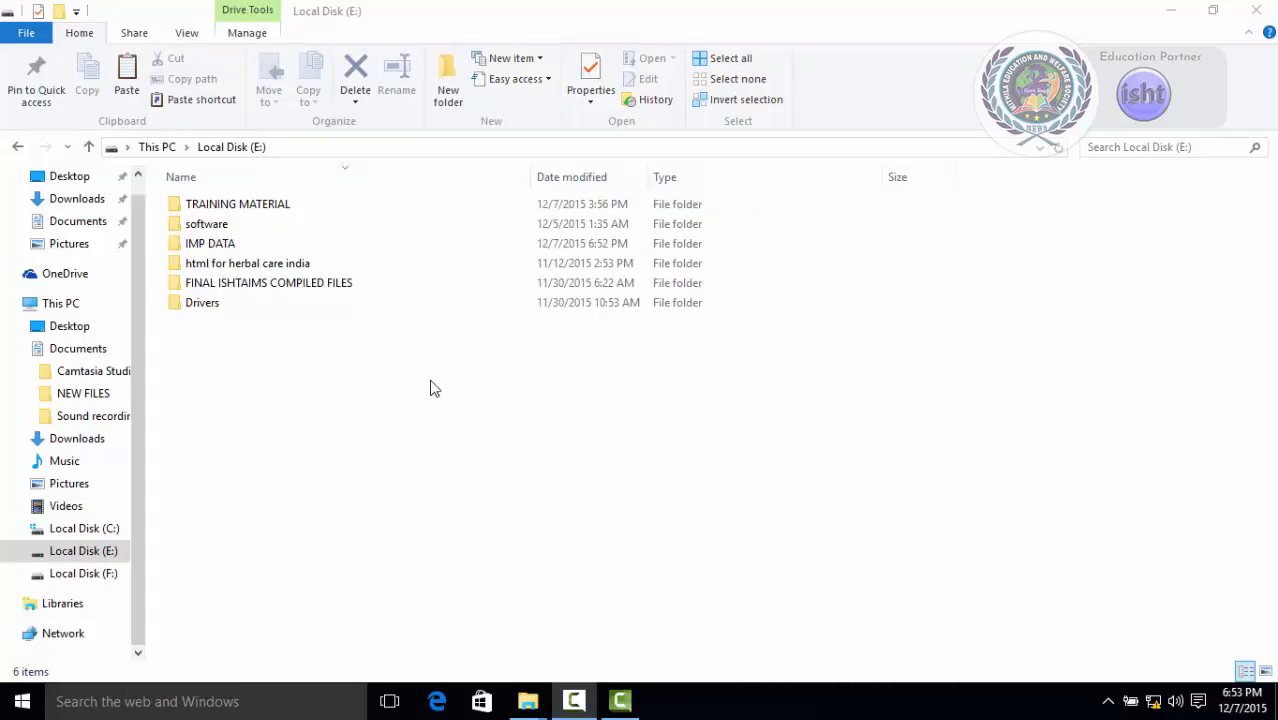
pyautogui.click(215, 250)
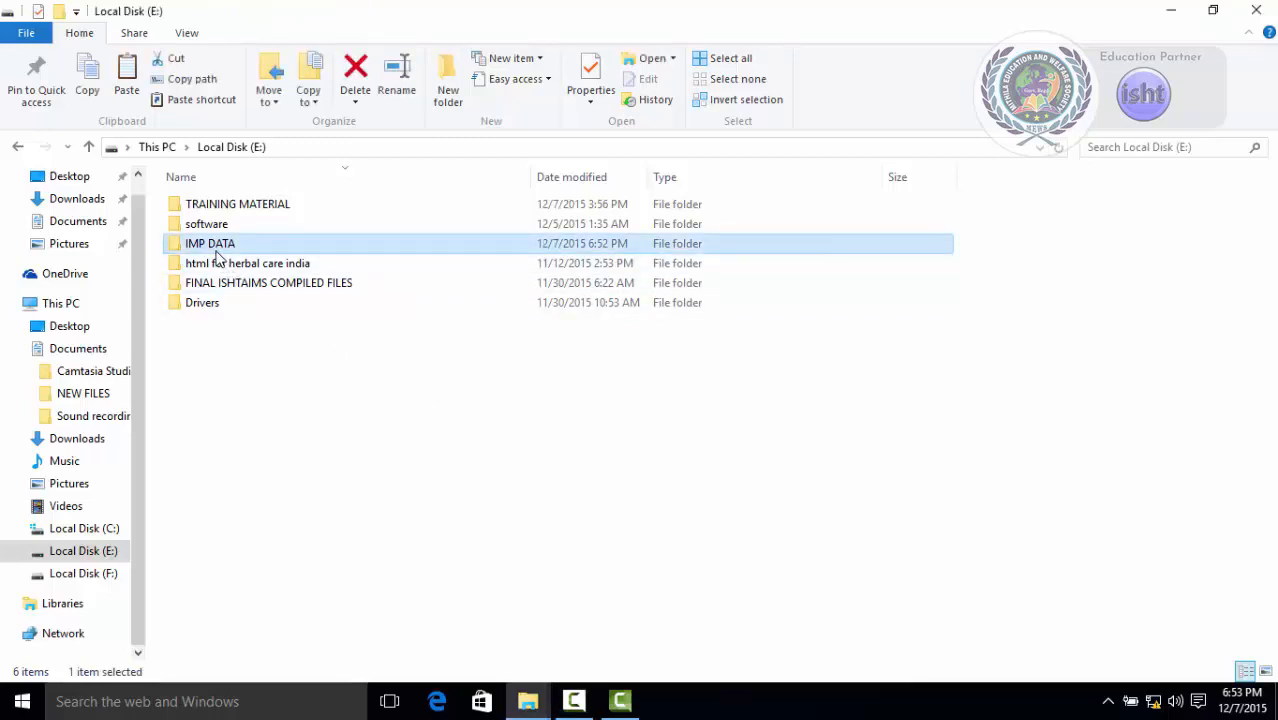
pyautogui.click(520, 80)
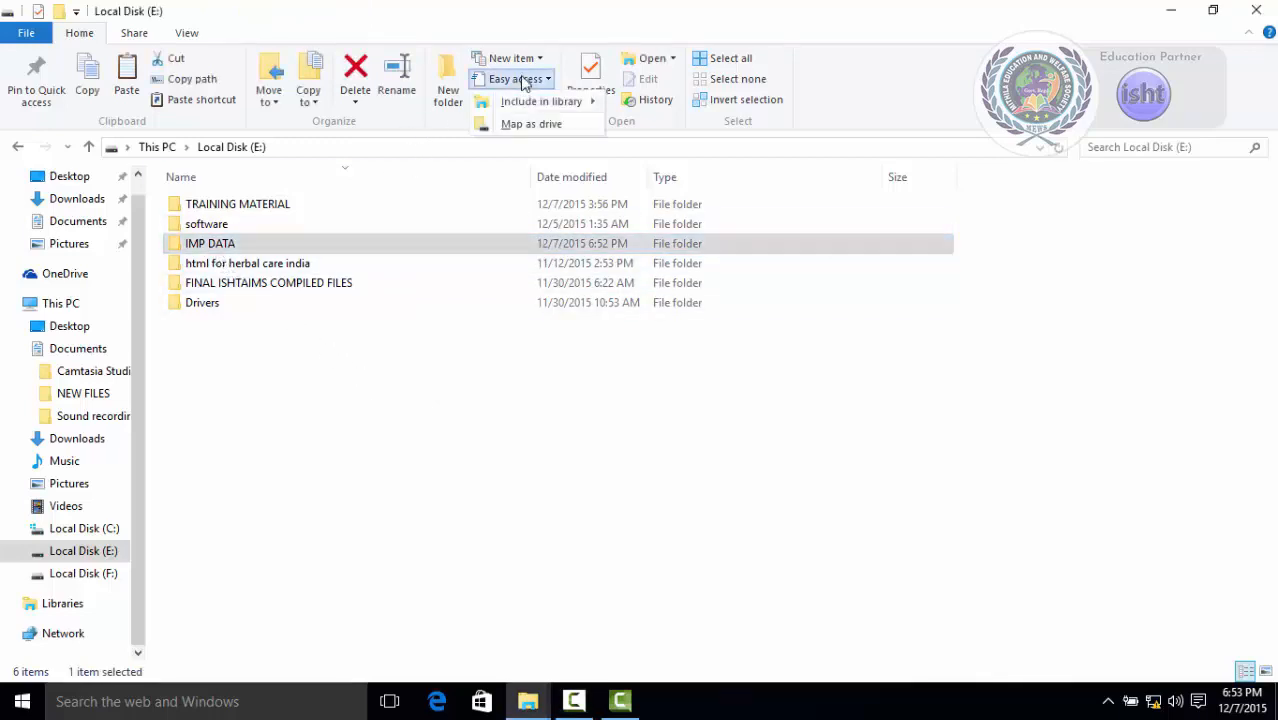
pyautogui.moveTo(527, 104)
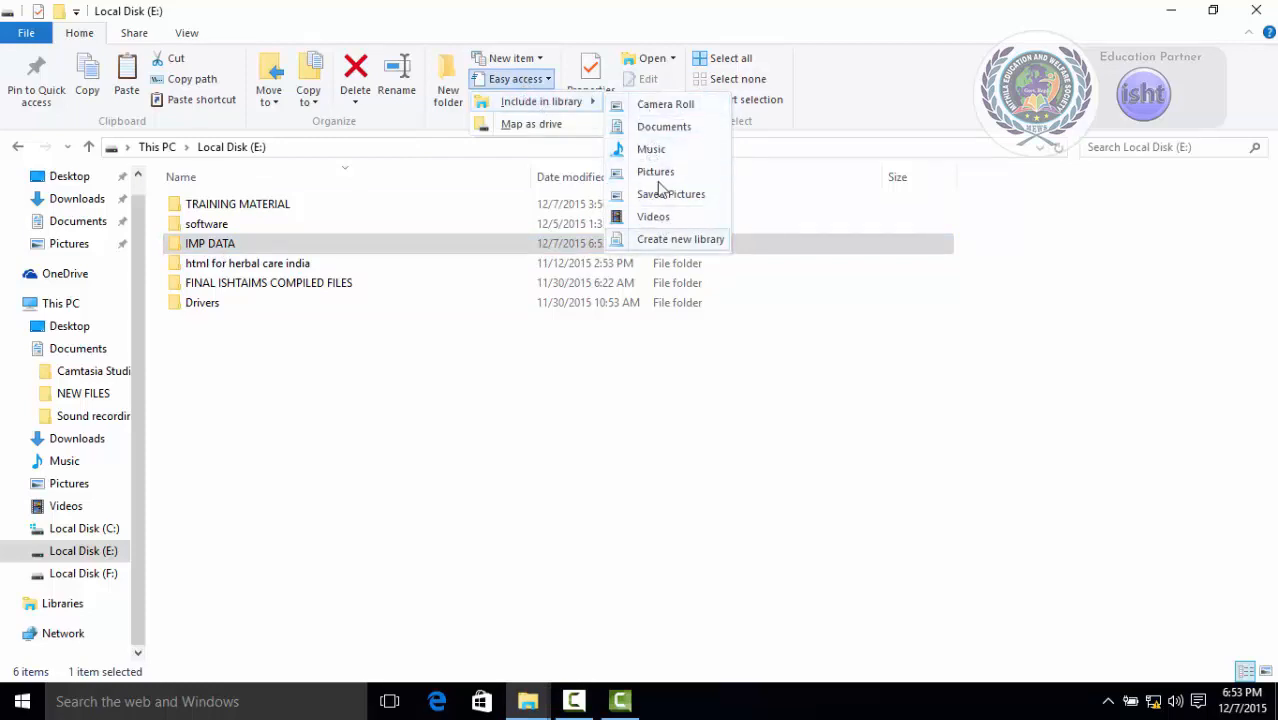
pyautogui.click(660, 128)
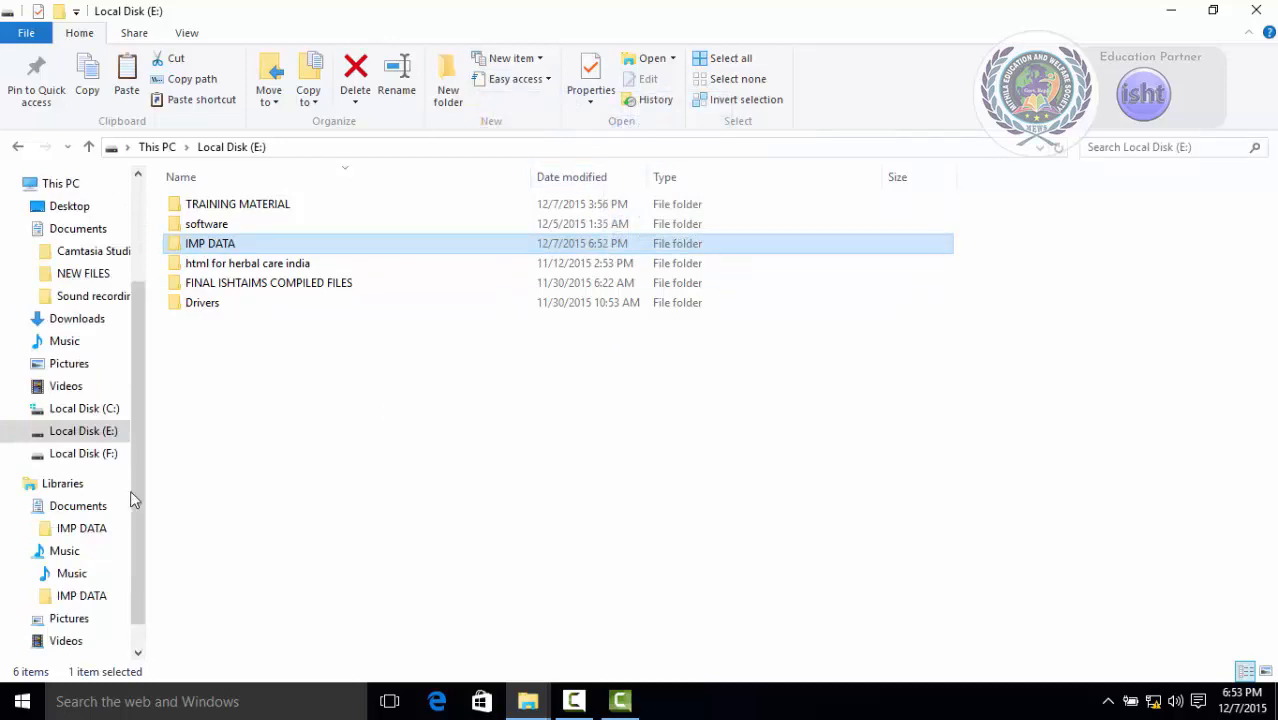
# View the Documents library's contents under Libraries, returning to Local Disk (E:).
pyautogui.click(75, 487)
pyautogui.click(78, 512)
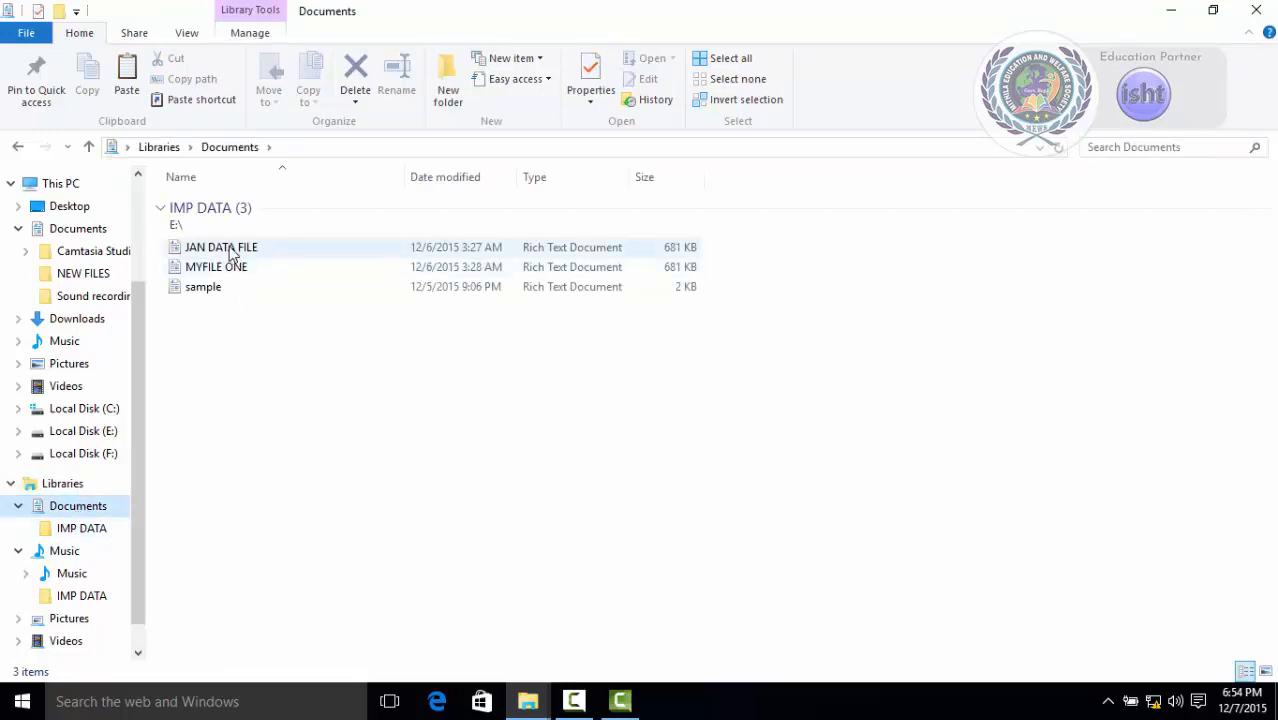
pyautogui.click(85, 432)
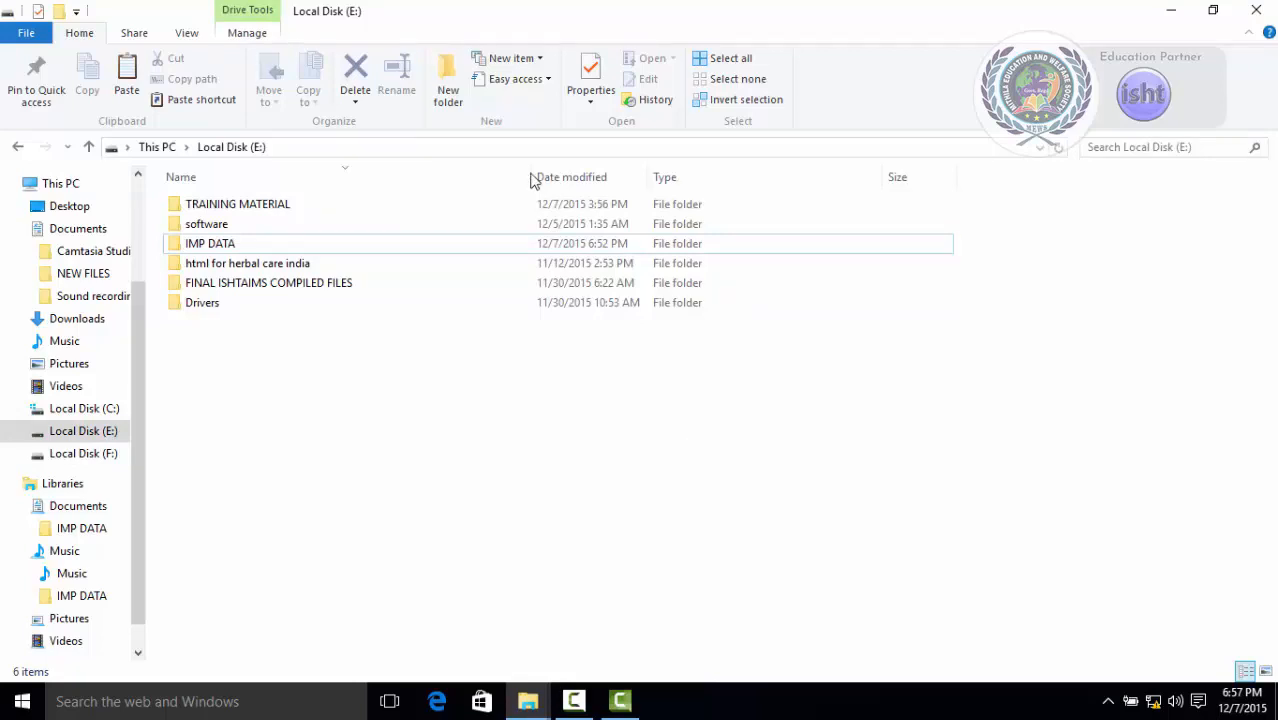
# Choose Map as drive from the Easy access options in Local Disk (E:).
pyautogui.click(495, 79)
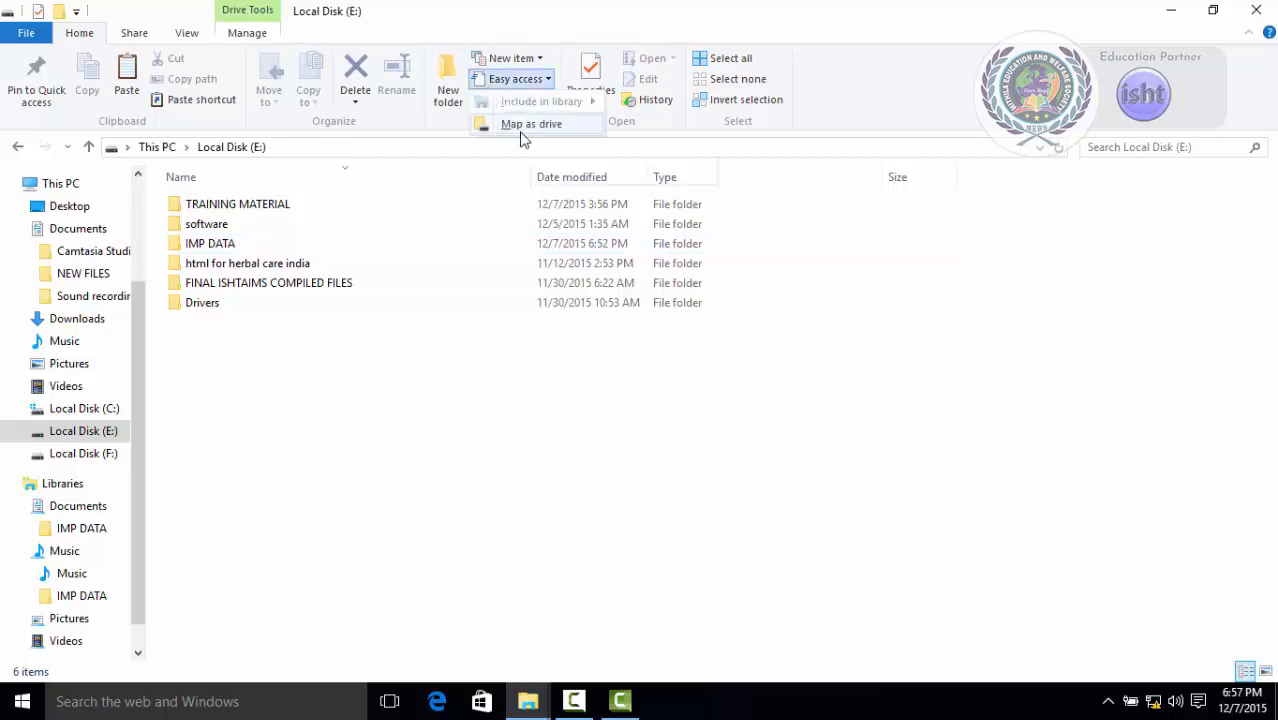
pyautogui.click(520, 125)
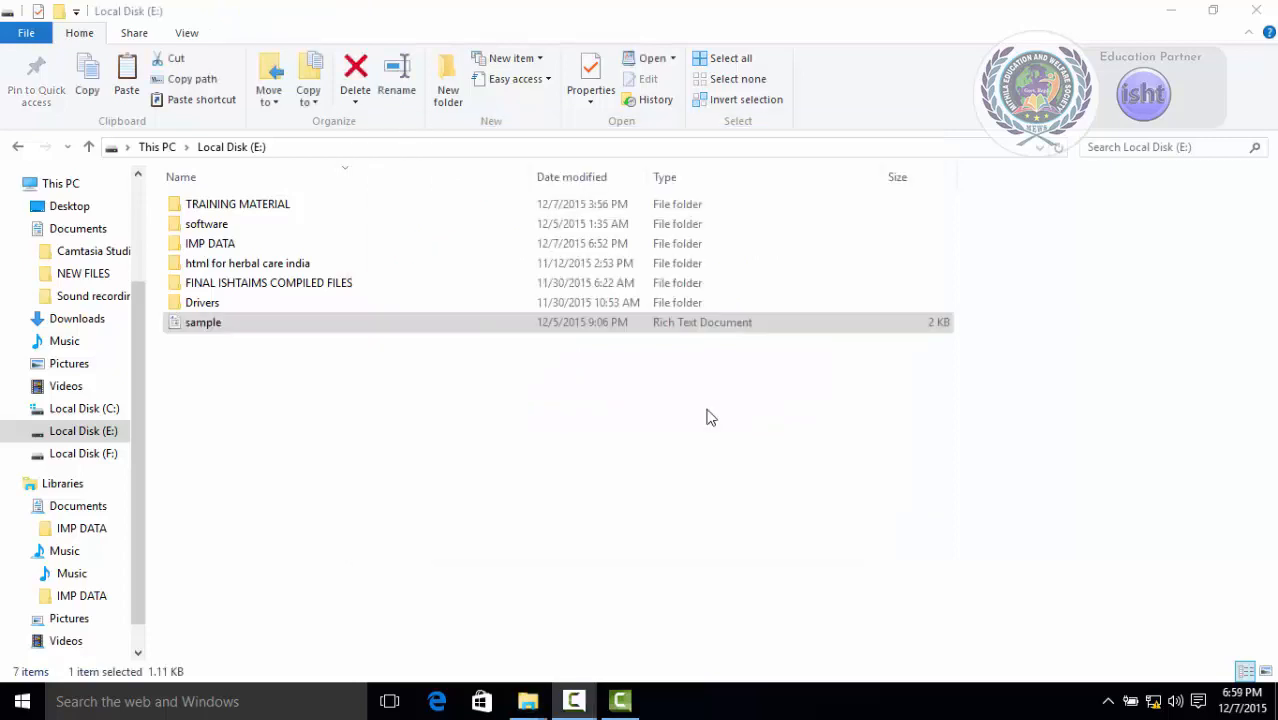
pyautogui.click(706, 417)
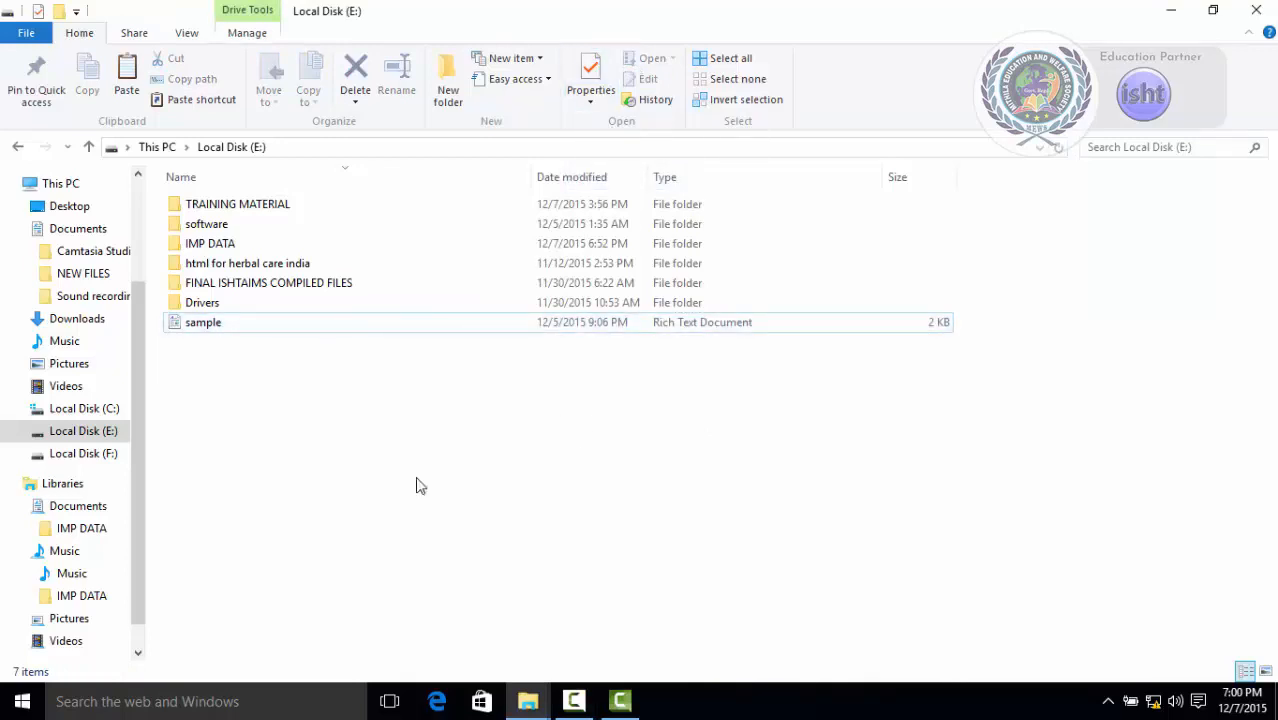
# Open the Properties of the sample file in Local Disk (E:).
pyautogui.click(203, 326)
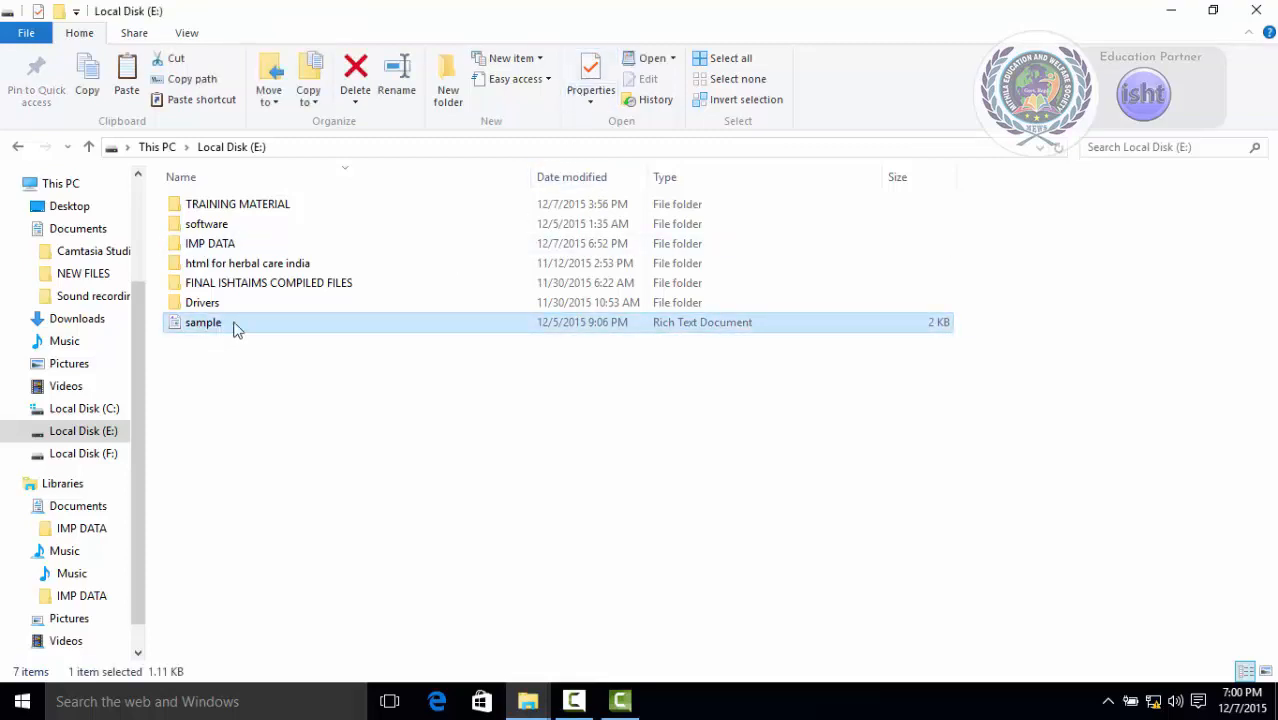
pyautogui.click(584, 72)
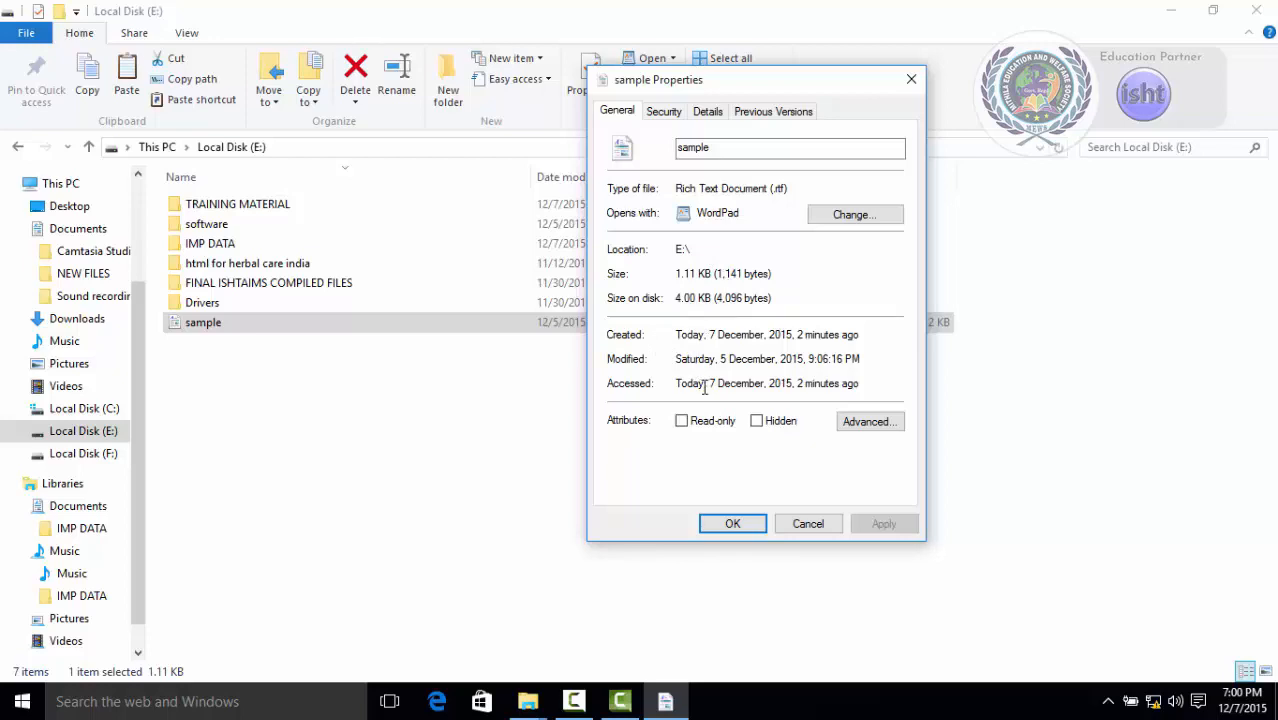
# Close the Properties dialog, open the sample file in its default program from the ribbon, and close it again.
pyautogui.click(786, 530)
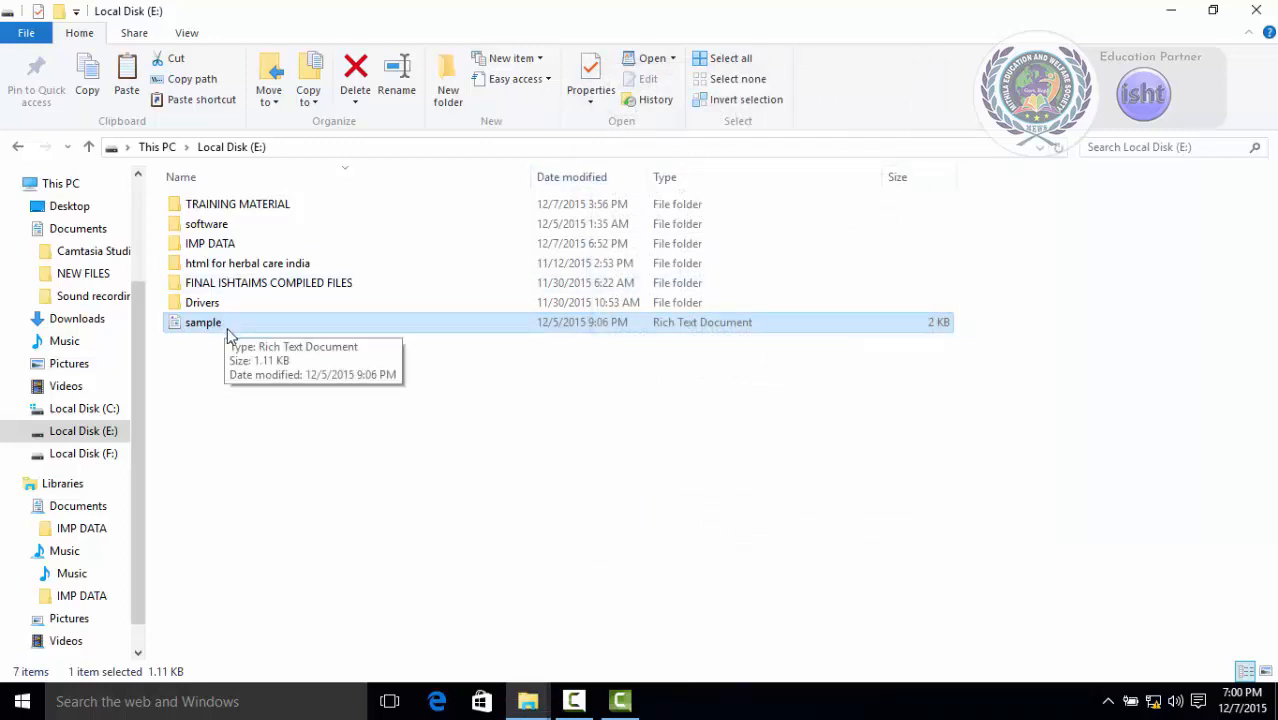
pyautogui.click(650, 62)
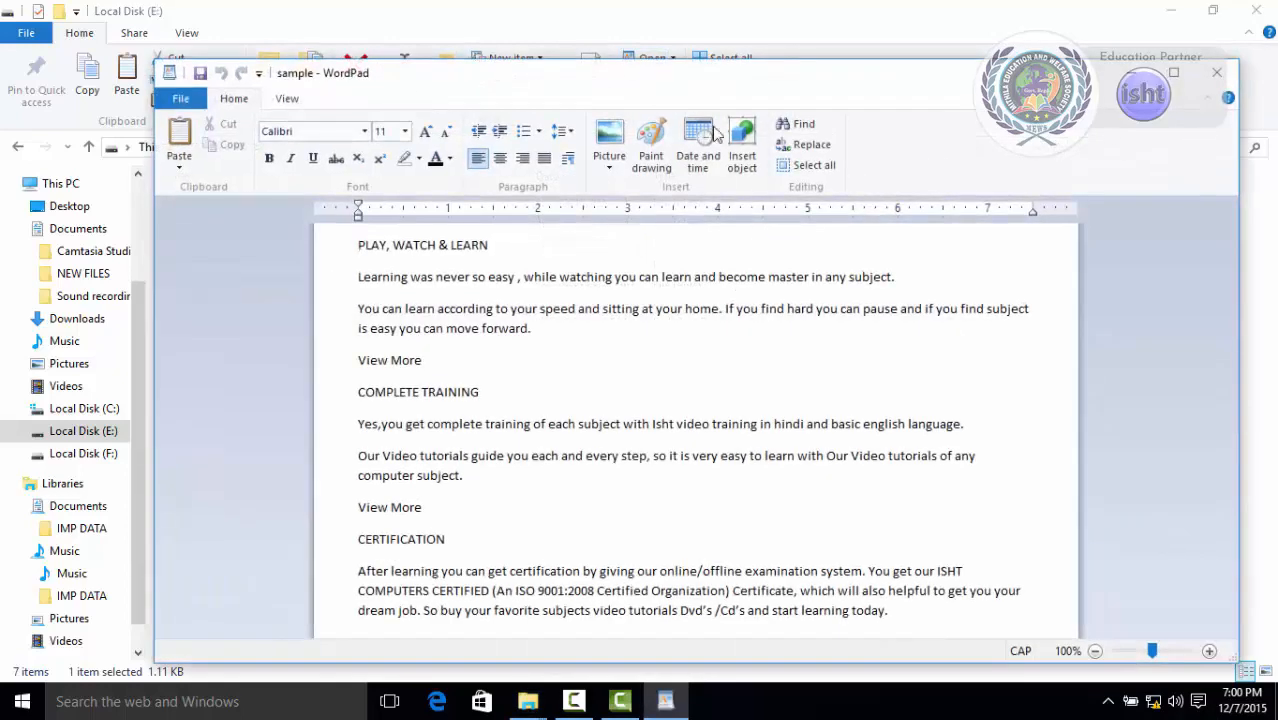
pyautogui.click(1210, 84)
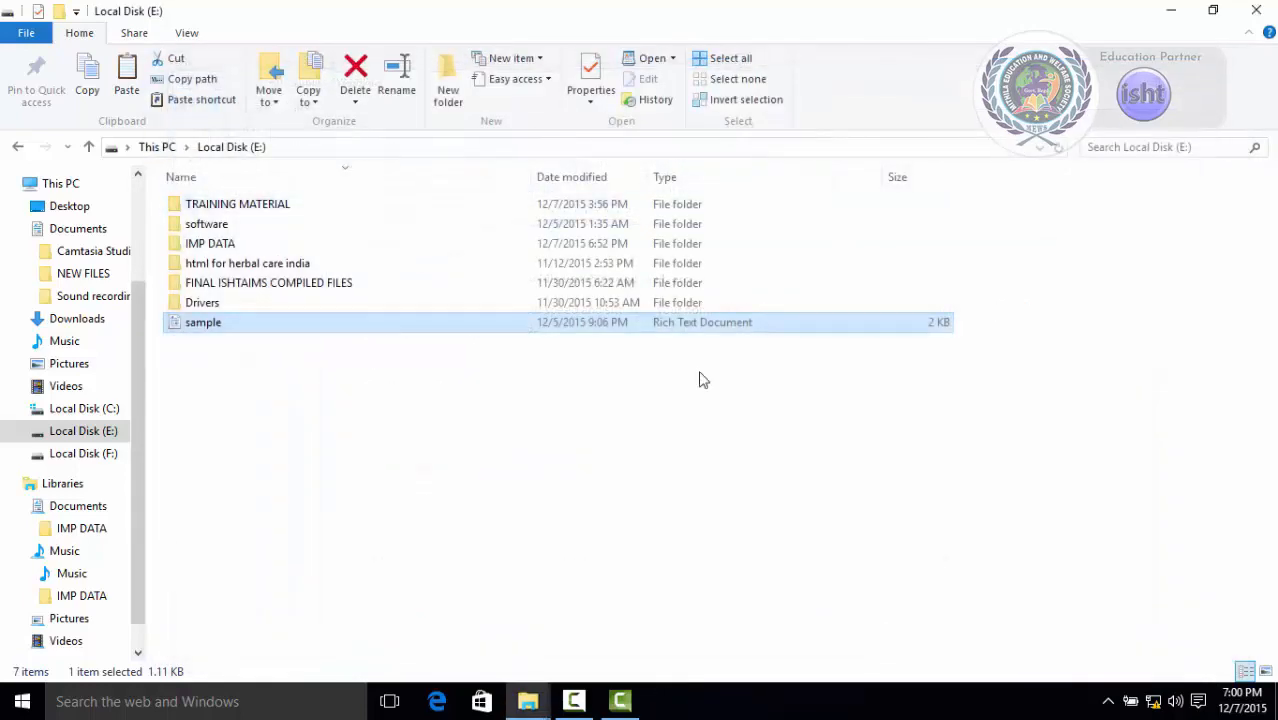
pyautogui.click(361, 429)
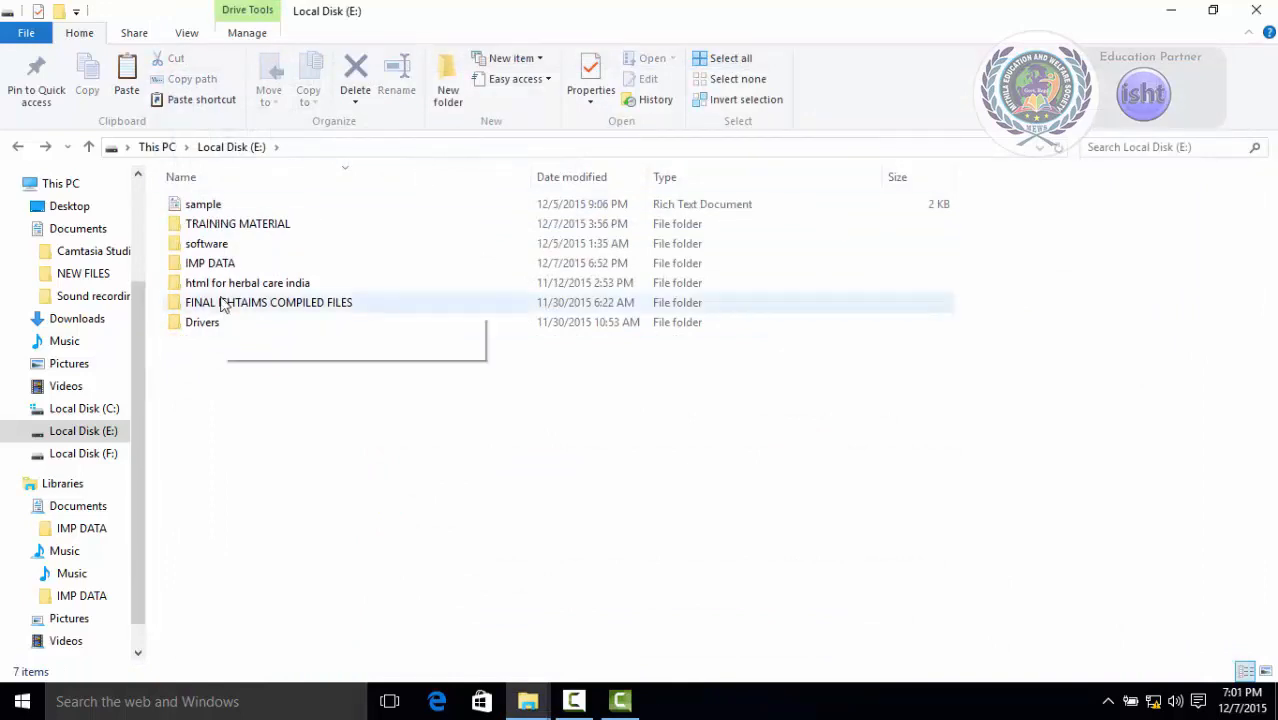
# Open the picture IMG-20150530-WA0024 in Pictures for editing, view it, and close the editor.
pyautogui.click(91, 369)
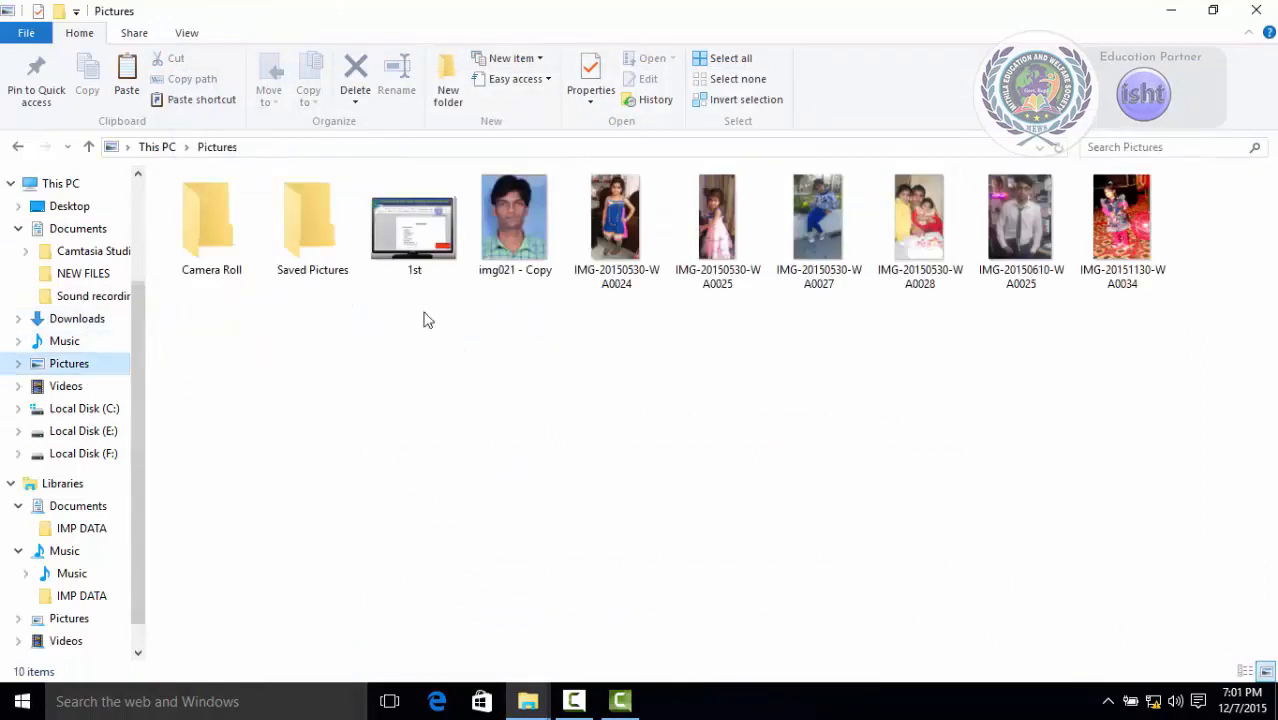
pyautogui.click(630, 225)
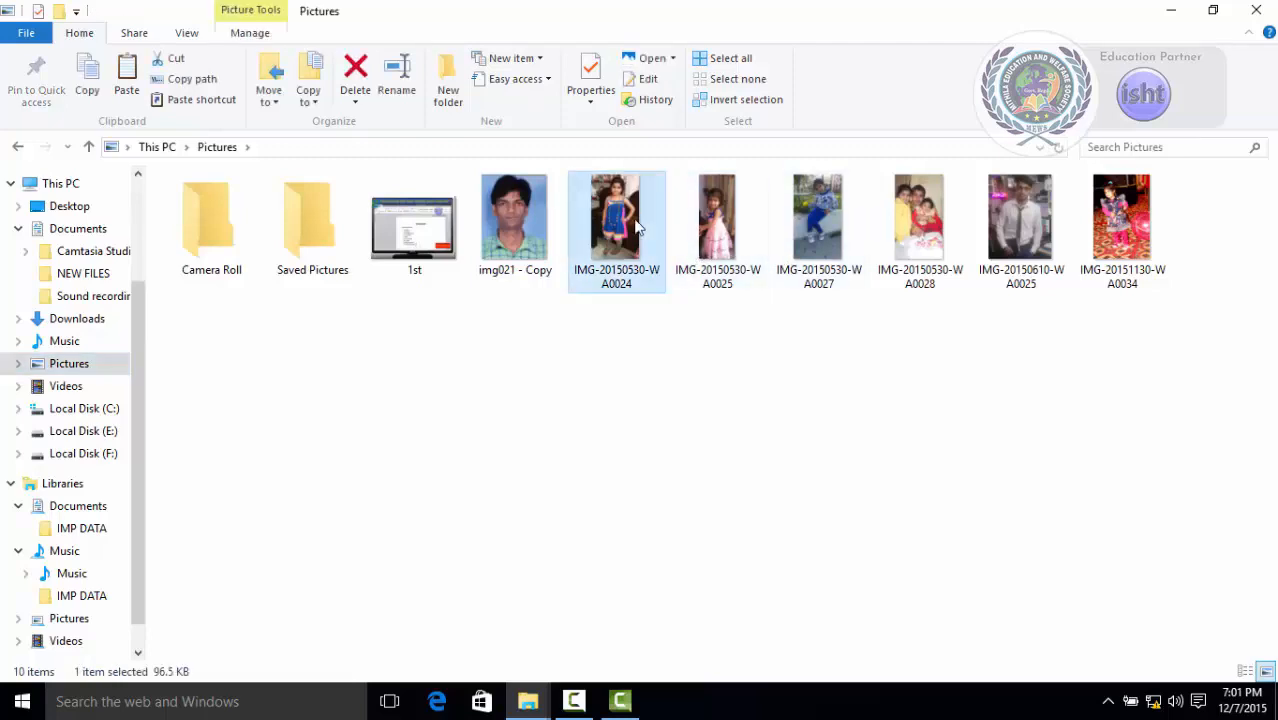
pyautogui.click(650, 84)
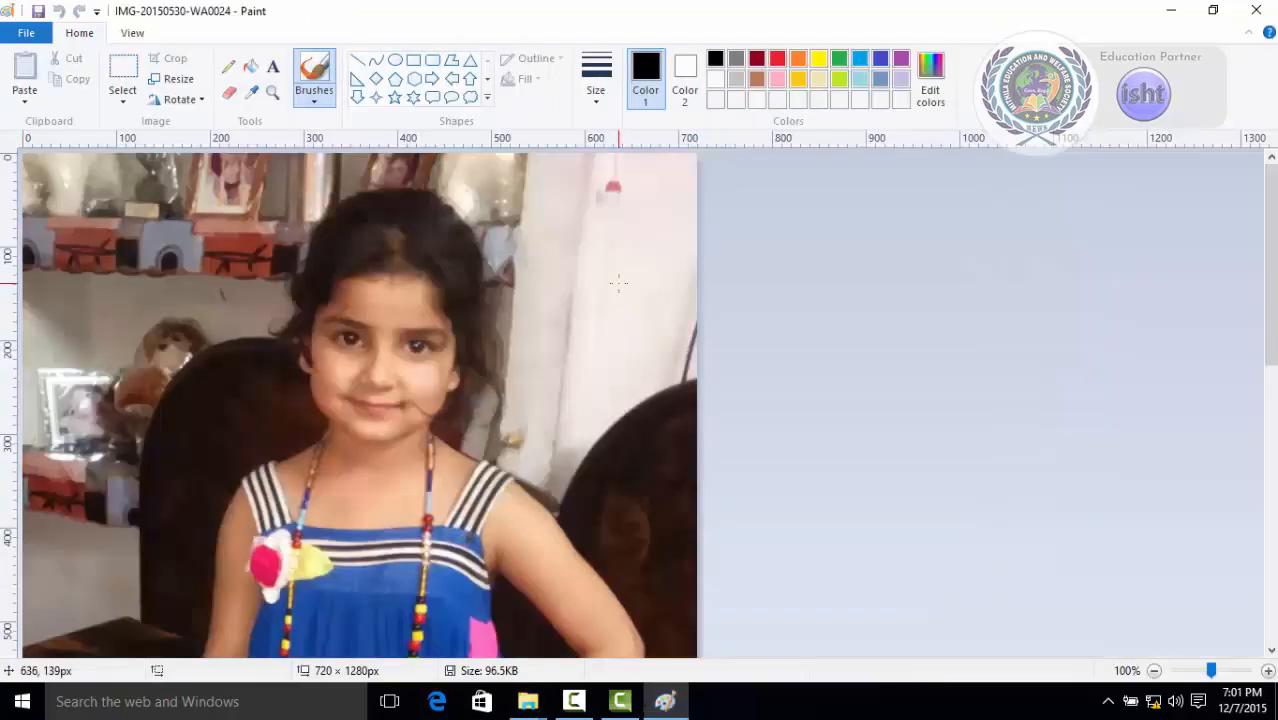
pyautogui.scroll(-10, 618, 283)
pyautogui.scroll(9, 676, 438)
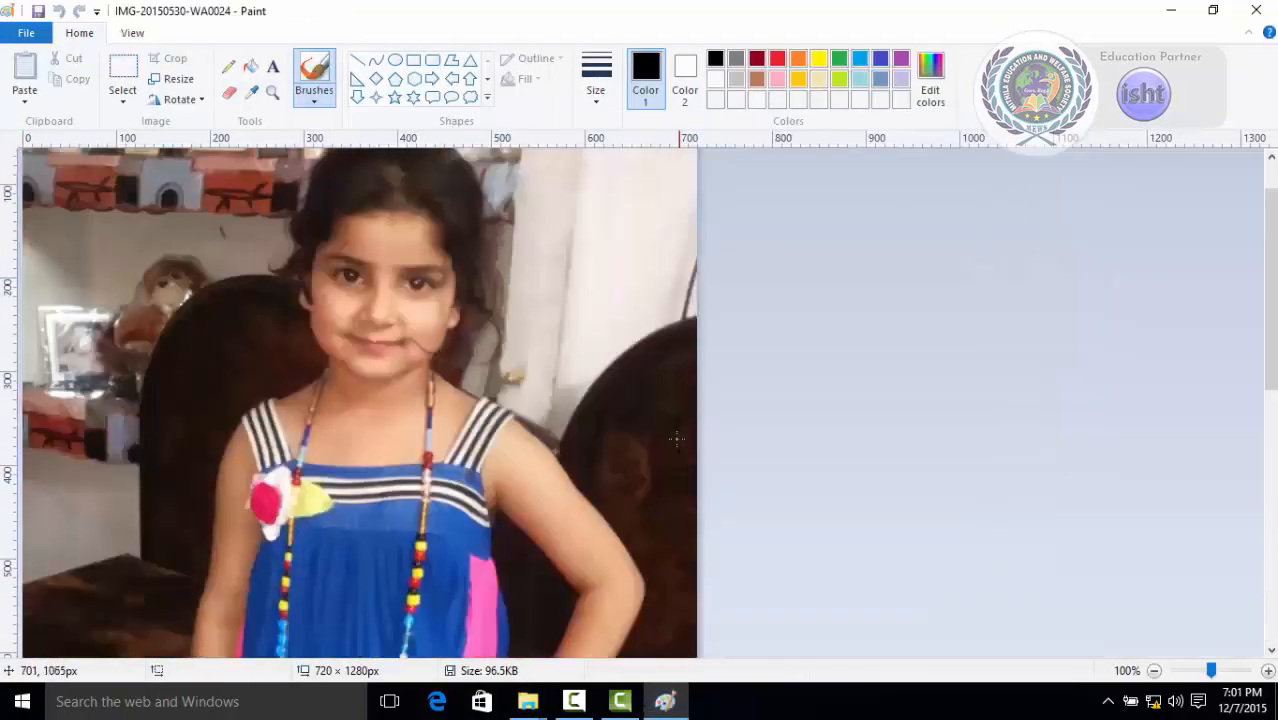
pyautogui.scroll(2, 676, 438)
pyautogui.scroll(-3, 683, 300)
pyautogui.scroll(3, 683, 288)
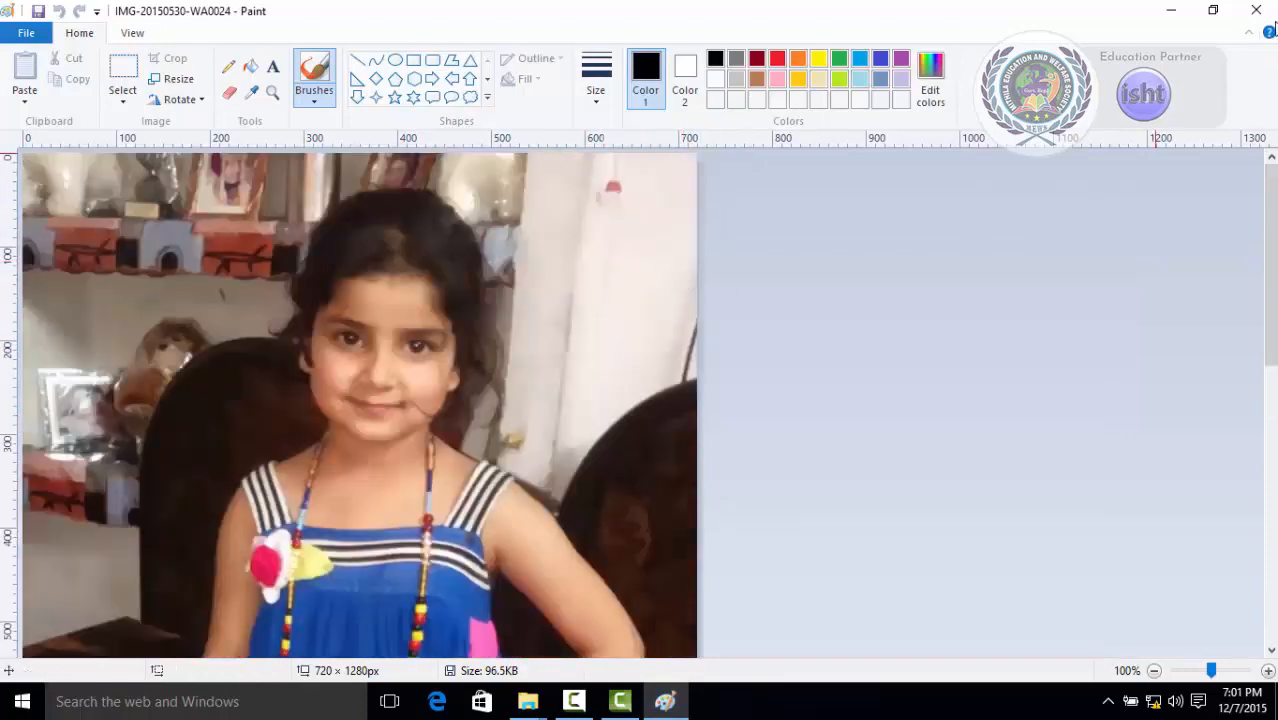
pyautogui.click(1256, 10)
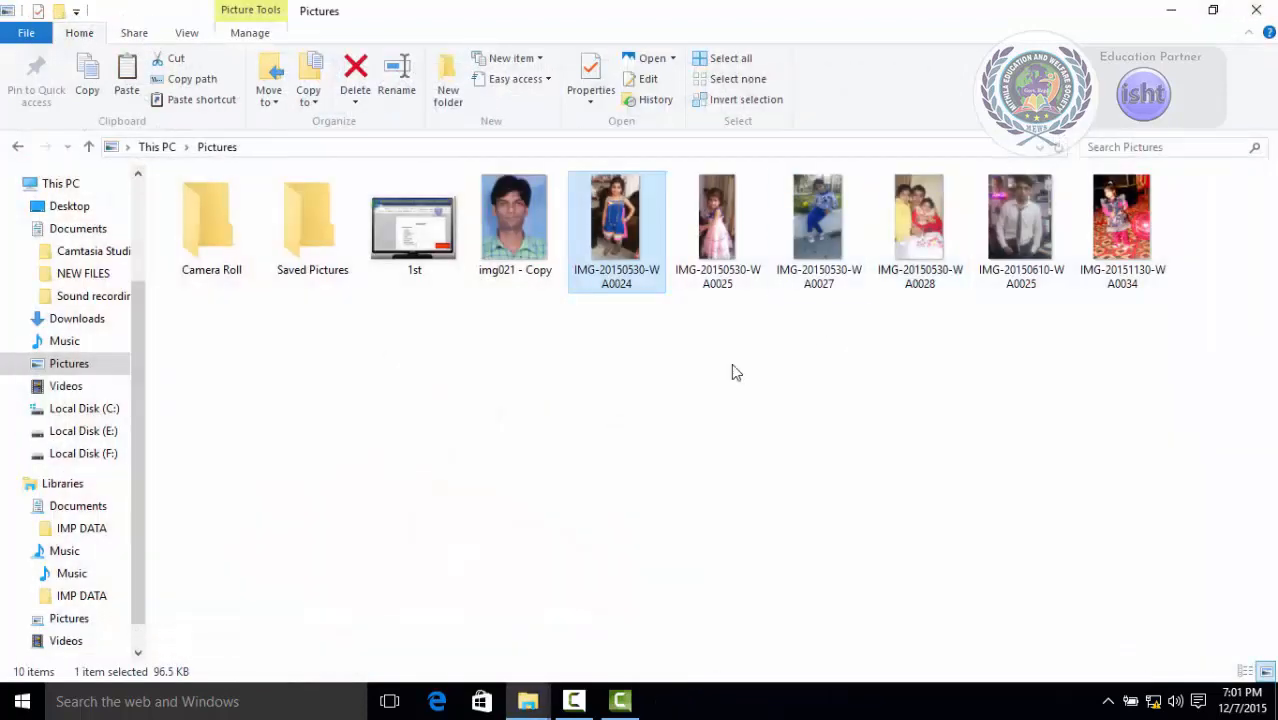
# Try the History command on the selected picture, then return to Local Disk (E:).
pyautogui.click(660, 103)
pyautogui.click(682, 408)
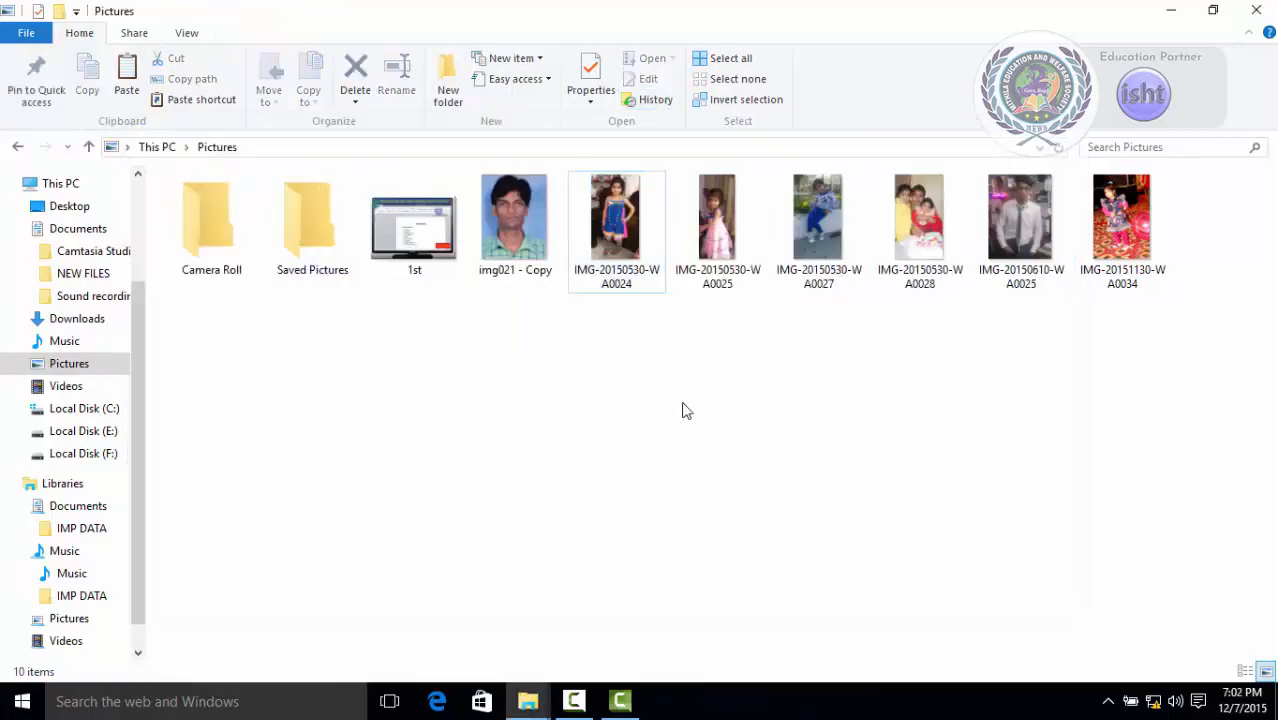
pyautogui.click(100, 433)
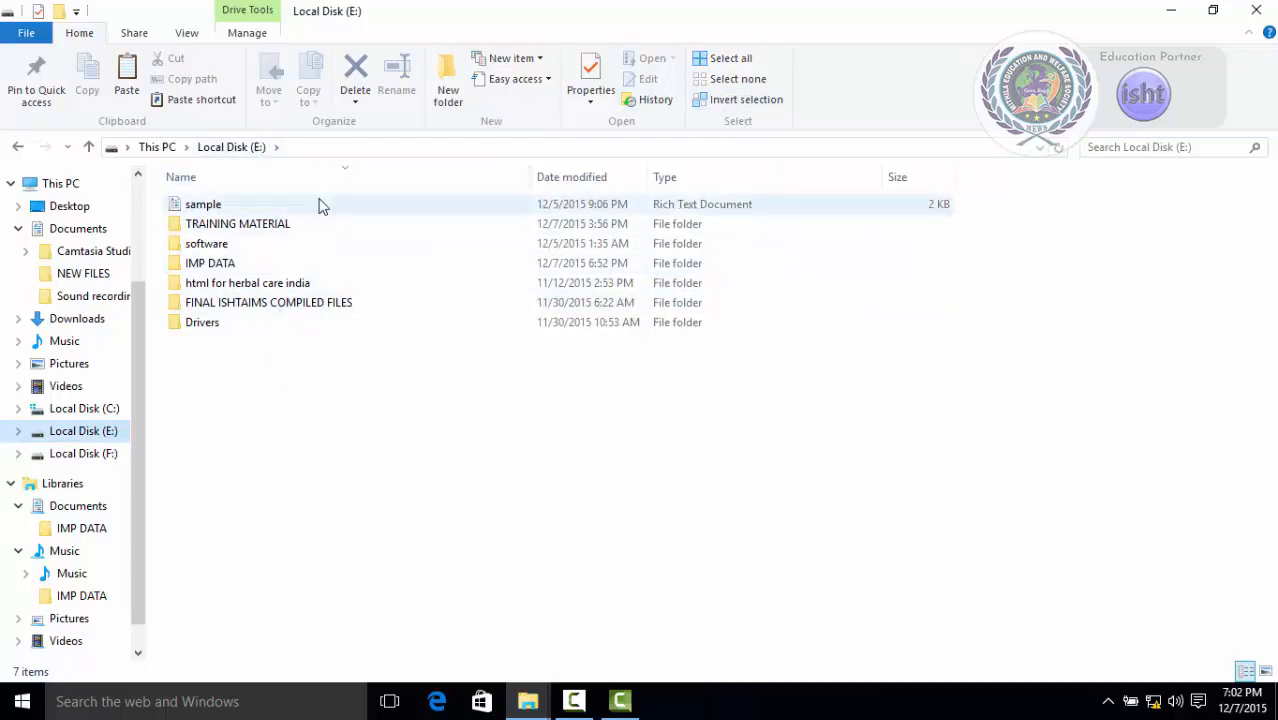
# Select all items in Local Disk (E:), then clear the selection.
pyautogui.click(745, 62)
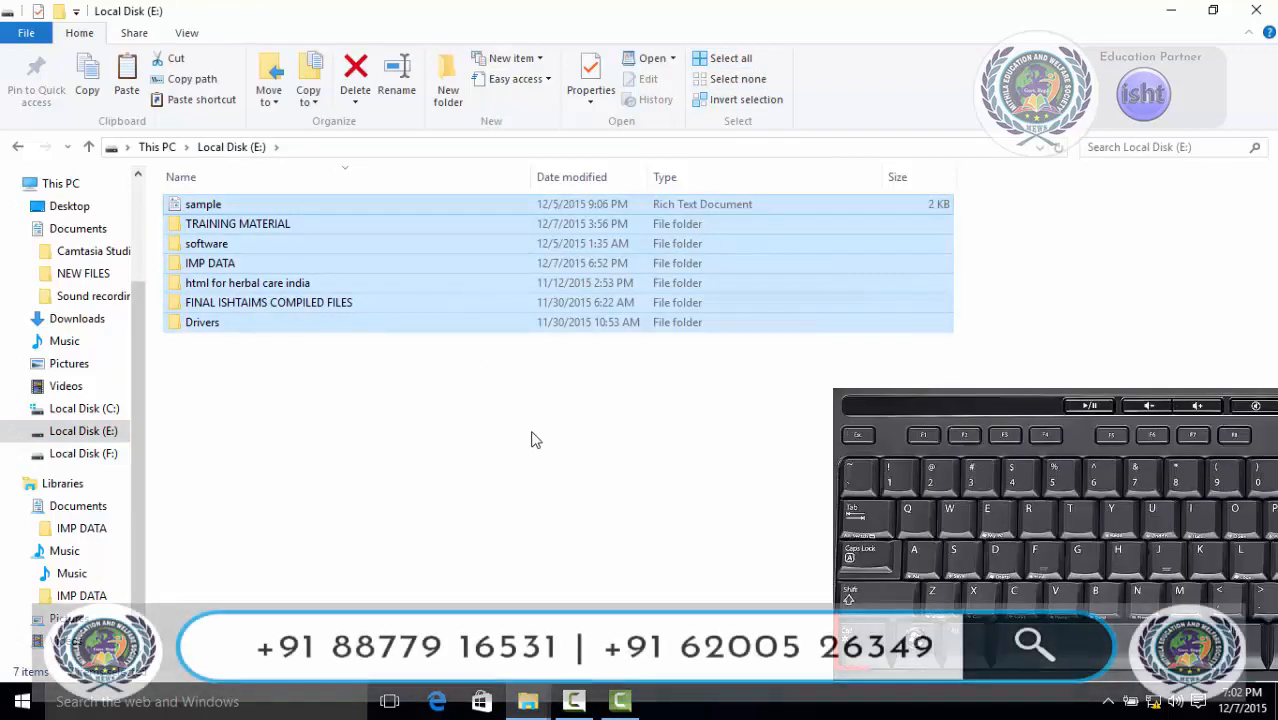
pyautogui.click(531, 440)
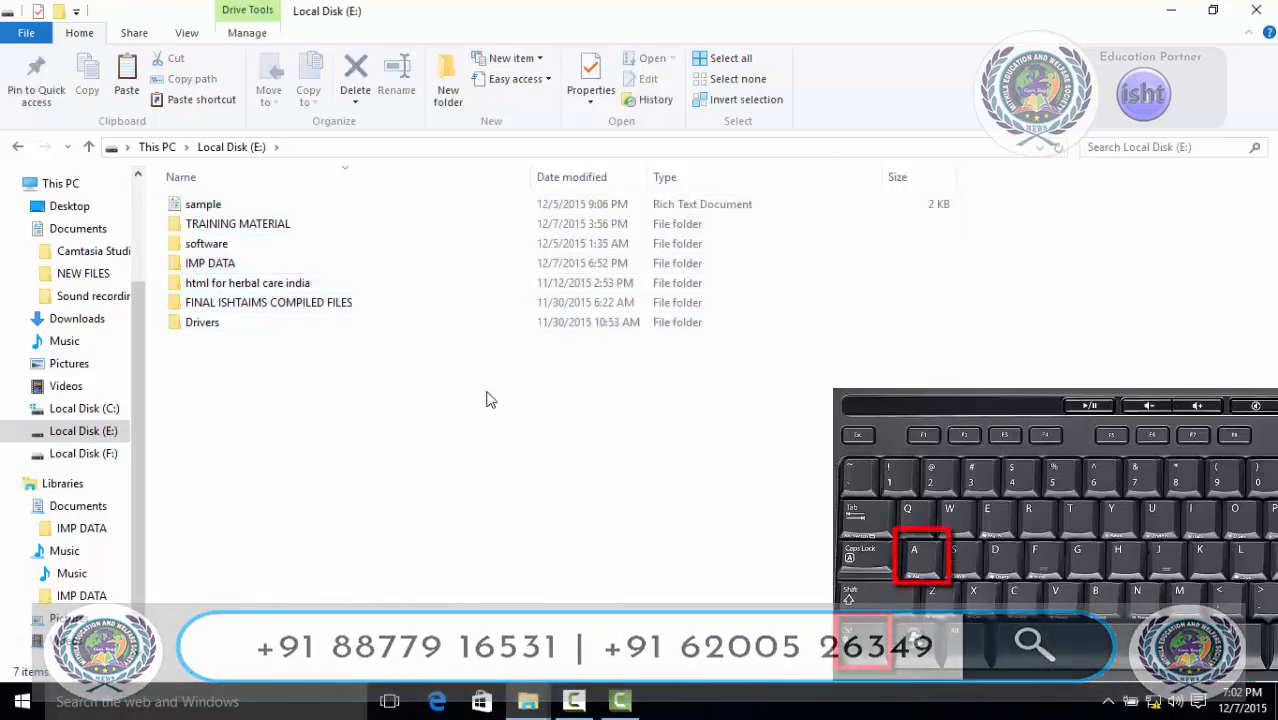
# Select the html for herbal care india, software and Drivers folders together, then clear the selection.
pyautogui.click(305, 283)
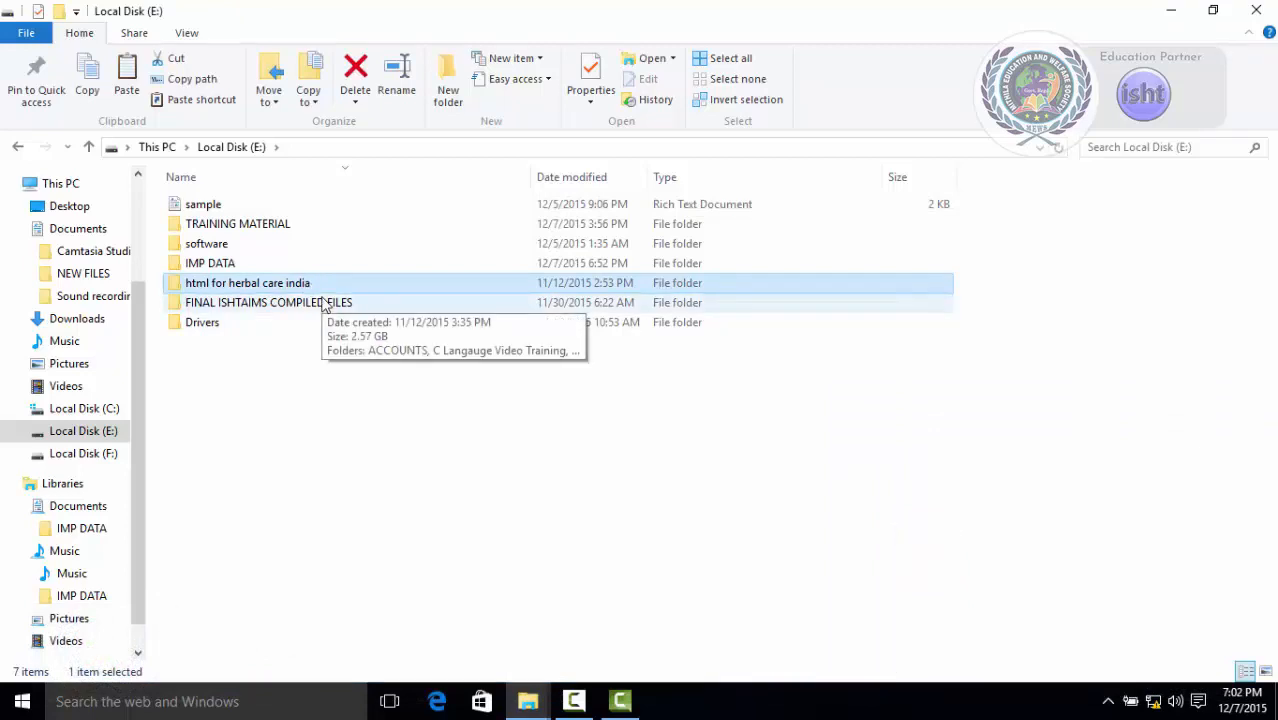
pyautogui.keyDown('ctrl'); pyautogui.click(220, 245); pyautogui.keyUp('ctrl')
pyautogui.keyDown('ctrl'); pyautogui.click(210, 324); pyautogui.keyUp('ctrl')
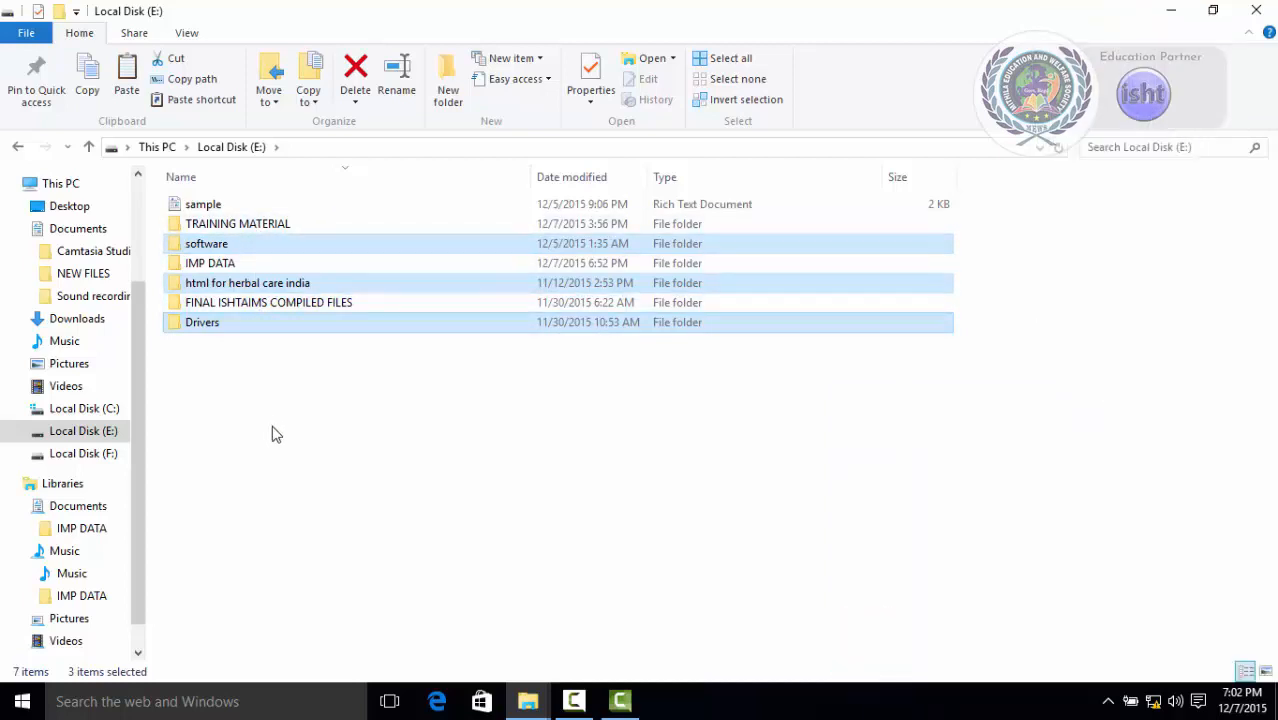
pyautogui.click(279, 429)
# Drag a selection box over all items in Local Disk (E:), then clear the selection.
pyautogui.moveTo(259, 438); pyautogui.dragTo(255, 167)
pyautogui.click(268, 428)
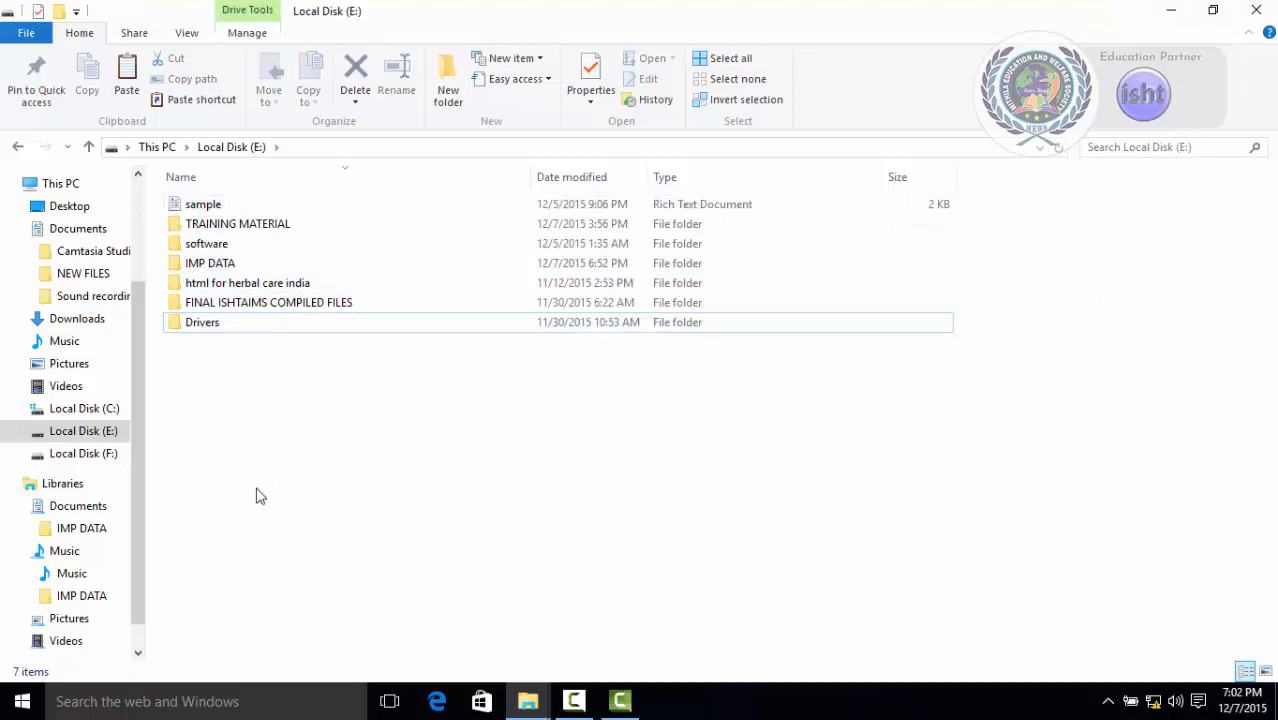
pyautogui.moveTo(257, 489); pyautogui.dragTo(266, 166)
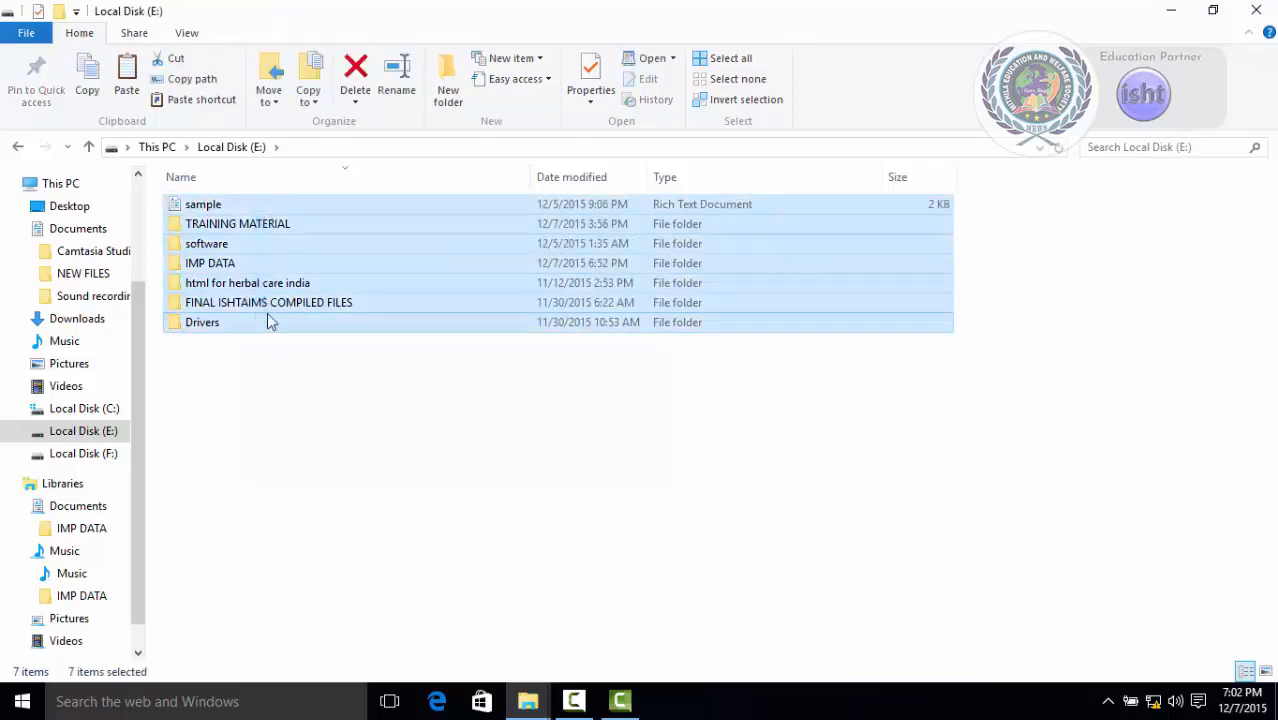
pyautogui.click(286, 420)
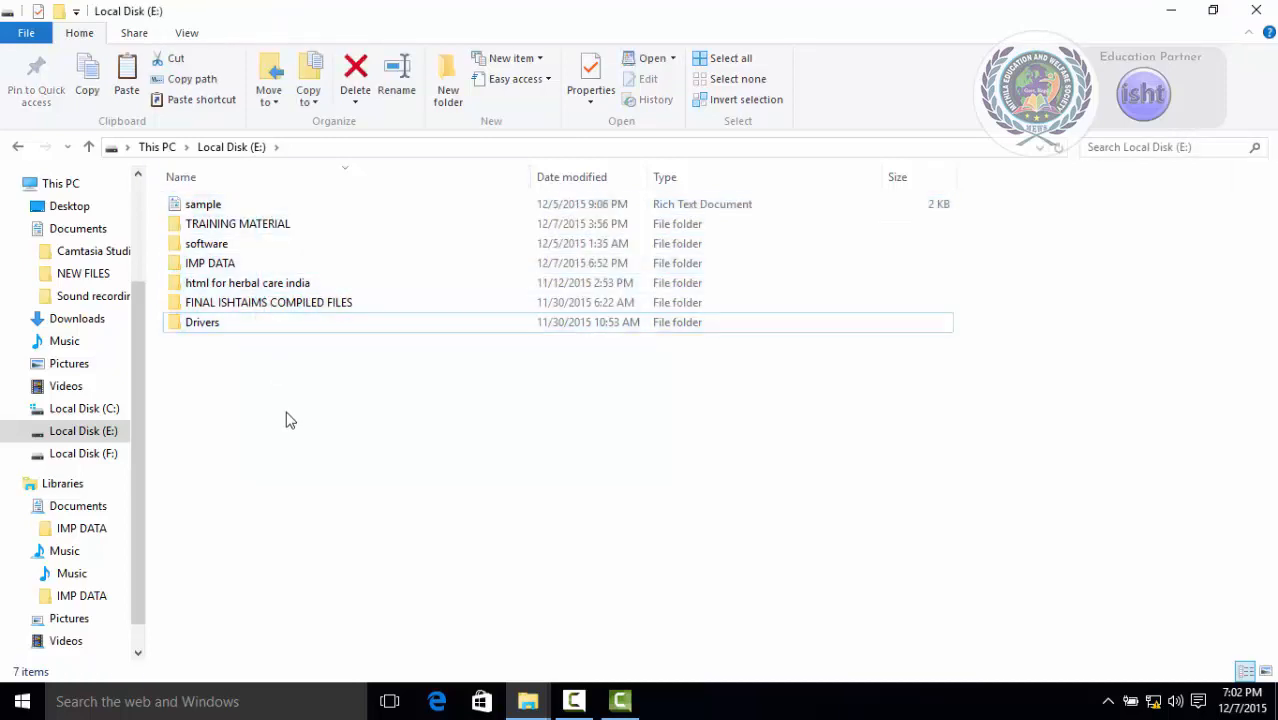
# Select the IMP DATA folder and invert the selection to pick all other items.
pyautogui.click(253, 283)
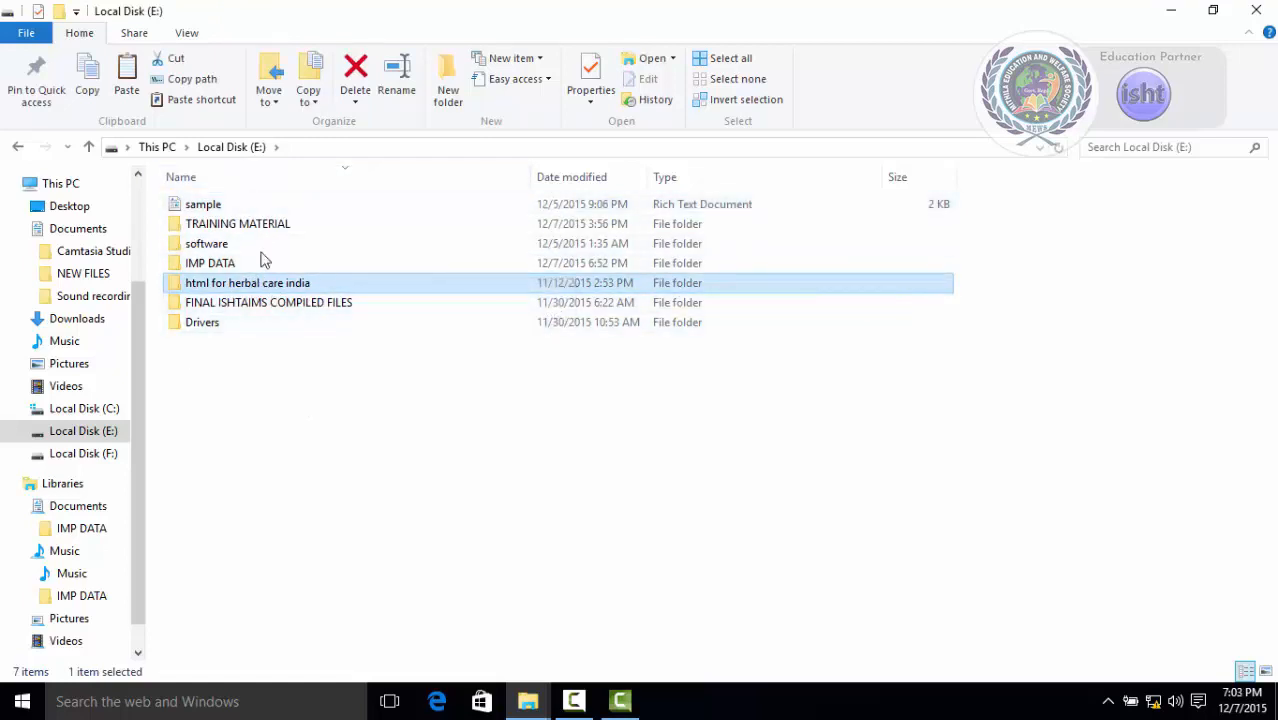
pyautogui.click(287, 409)
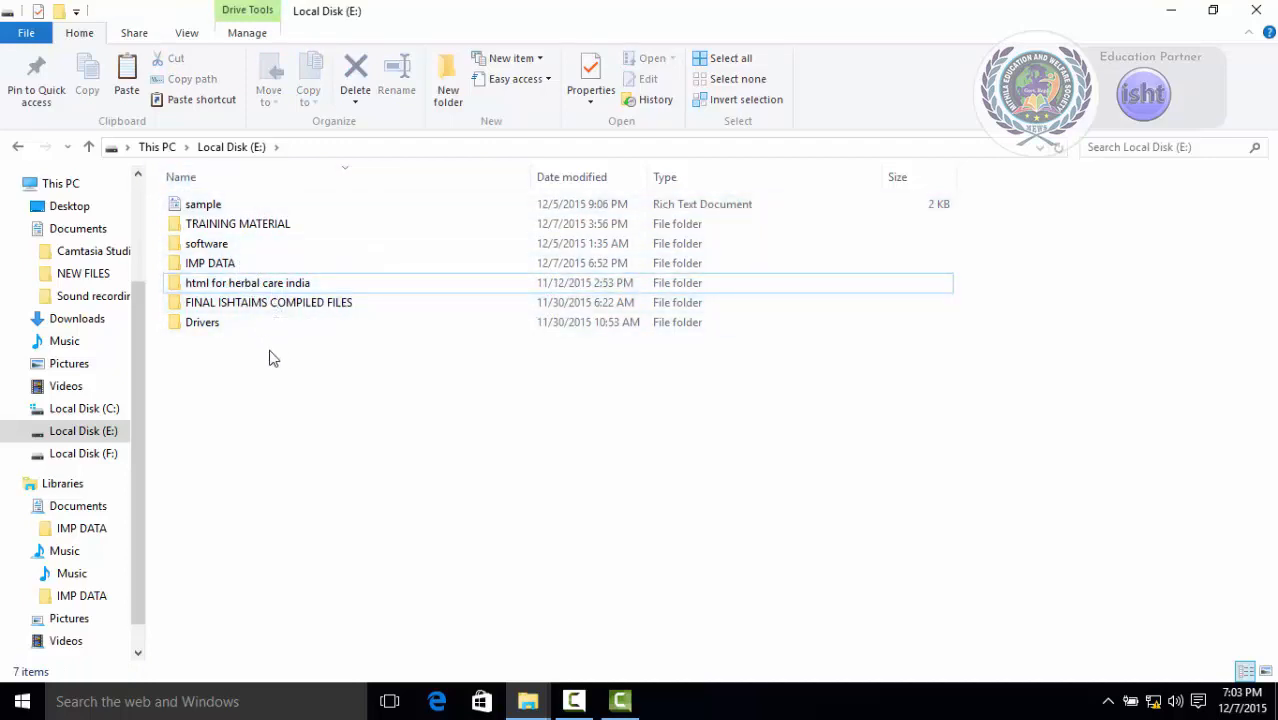
pyautogui.click(237, 268)
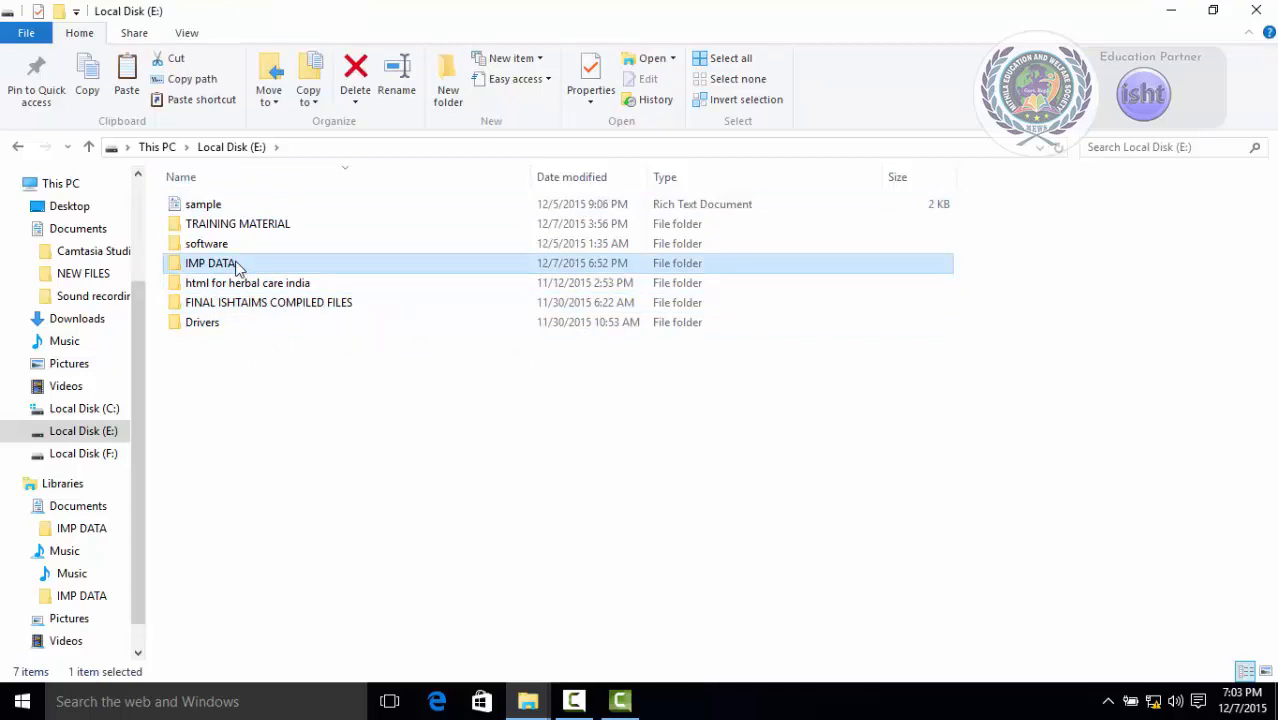
pyautogui.click(740, 100)
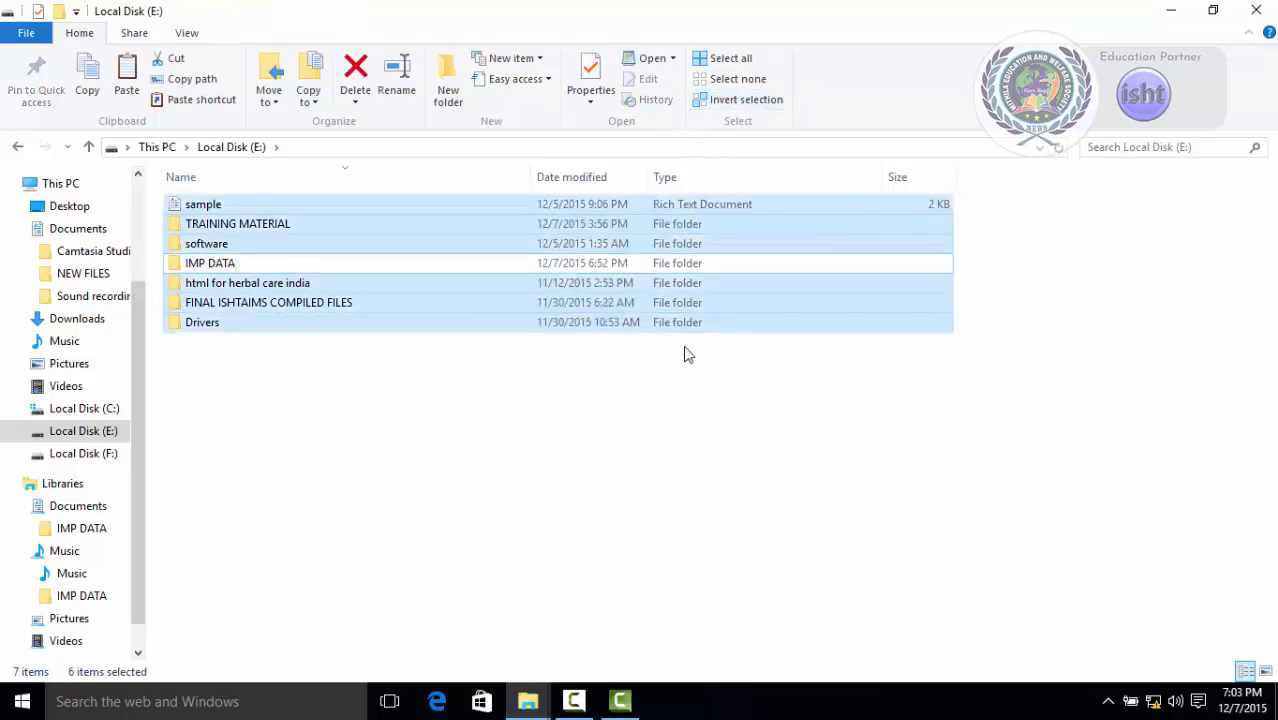